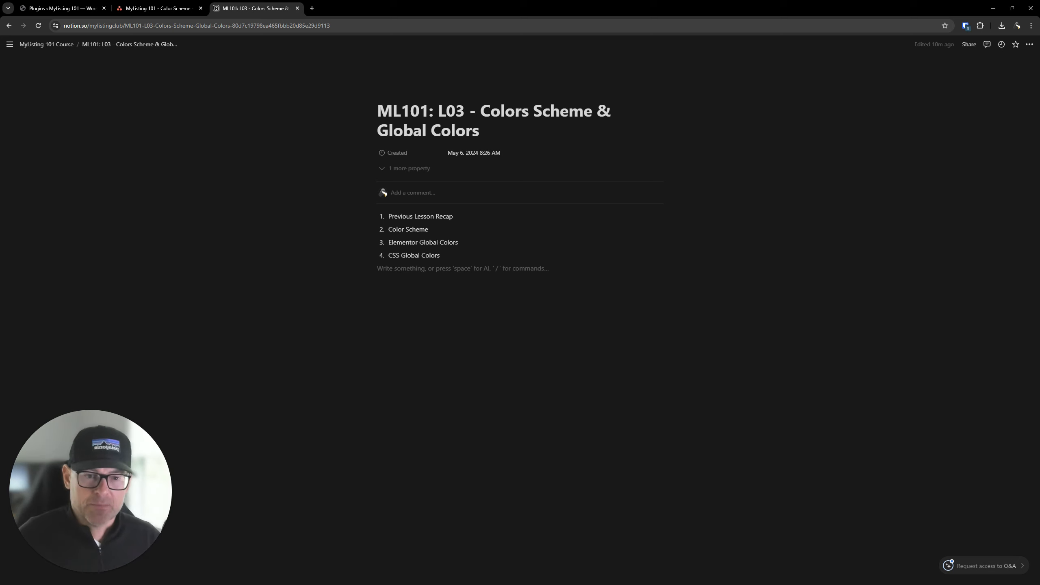
- Switch to the WordPress Plugins page and examine the installed Elementor Pro and WPCodeBox 2 plugins
{"action": "left_click", "coordinate": [869, 188]}
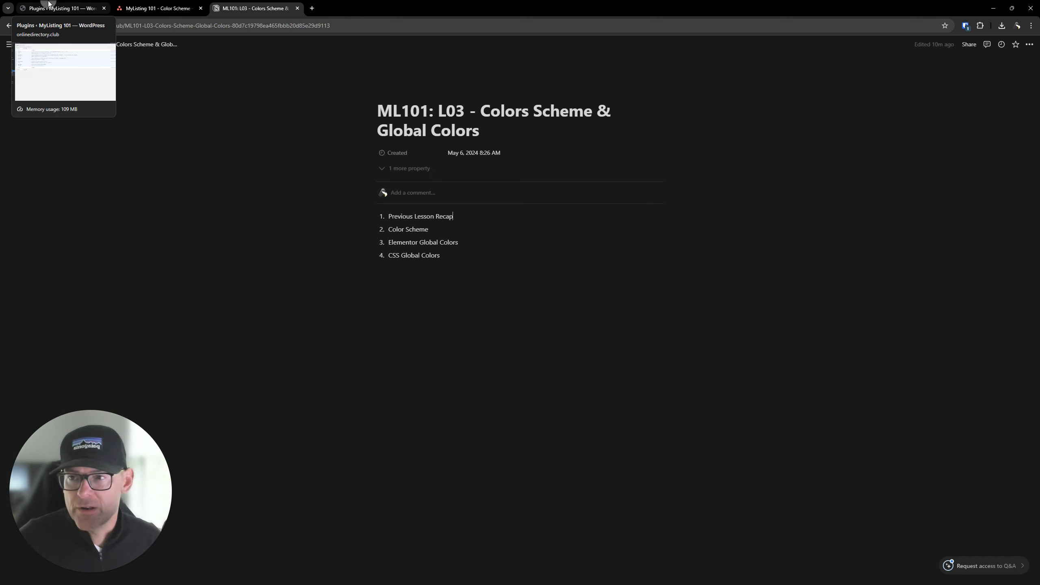
{"action": "left_click", "coordinate": [51, 5]}
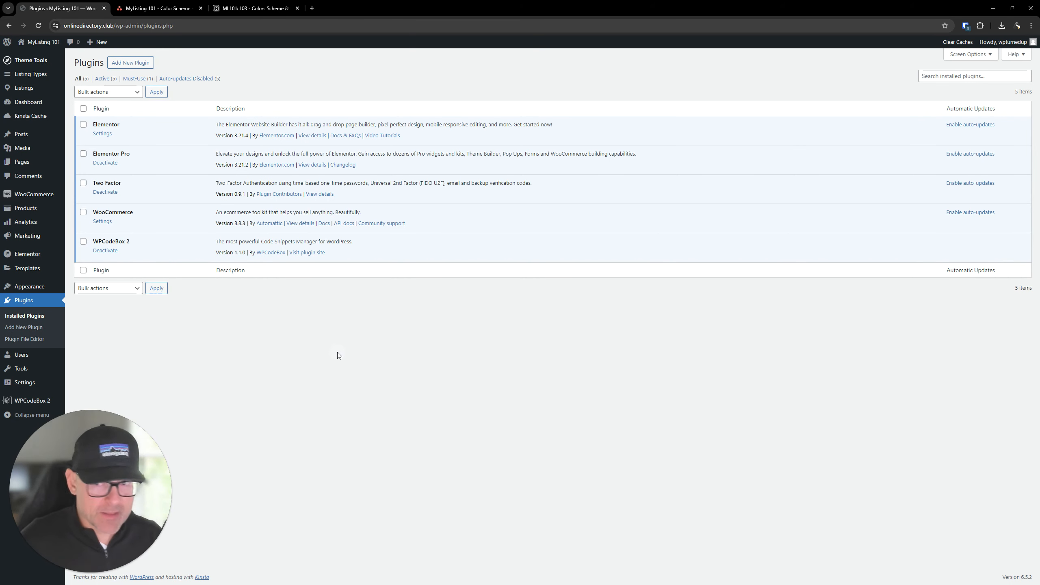
{"action": "double_click", "coordinate": [102, 153]}
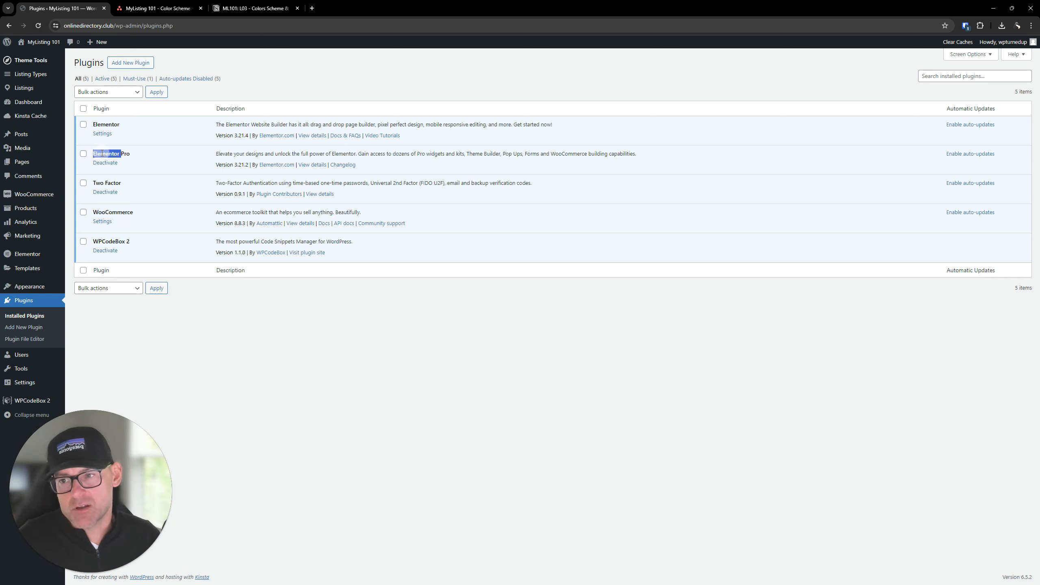
{"action": "left_click", "coordinate": [268, 342]}
{"action": "triple_click", "coordinate": [112, 241]}
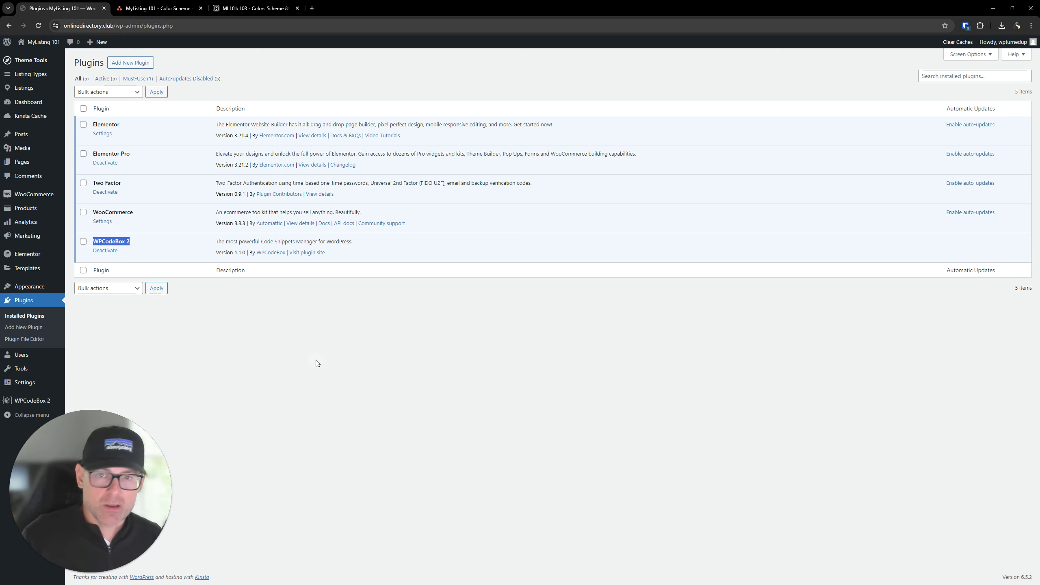
{"action": "left_click", "coordinate": [339, 370]}
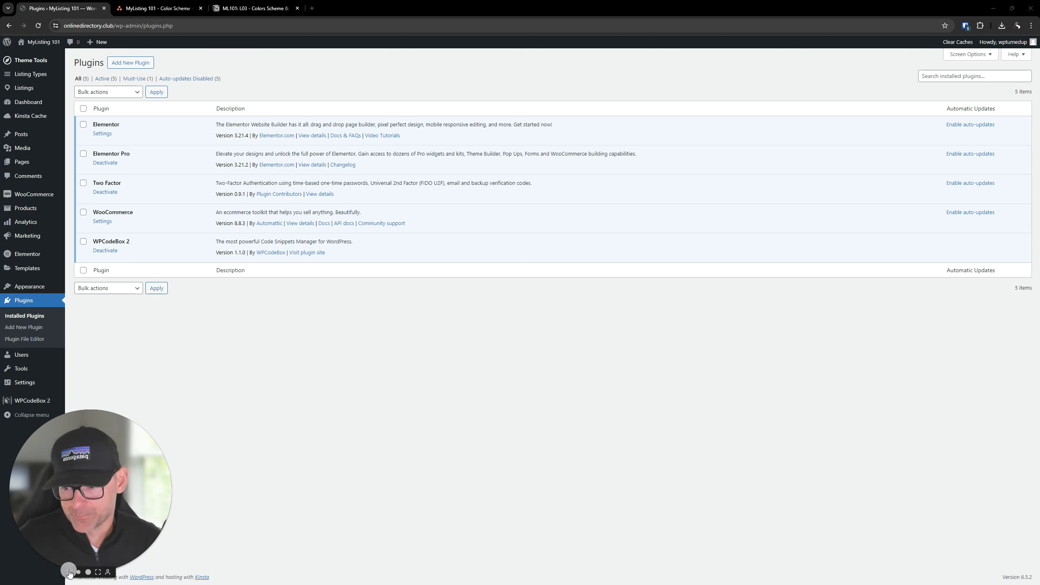
- Return to the Notion lesson outline for Colors Scheme & Global Colors and close it
{"action": "left_click", "coordinate": [70, 573]}
{"action": "left_click", "coordinate": [254, 8]}
{"action": "left_click", "coordinate": [862, 369]}
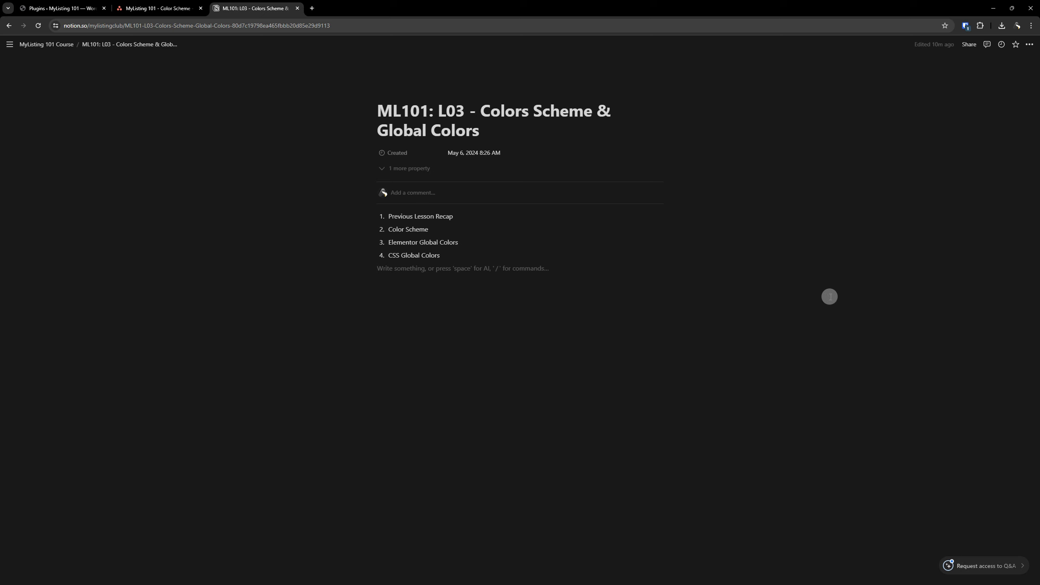
{"action": "left_click", "coordinate": [298, 8]}
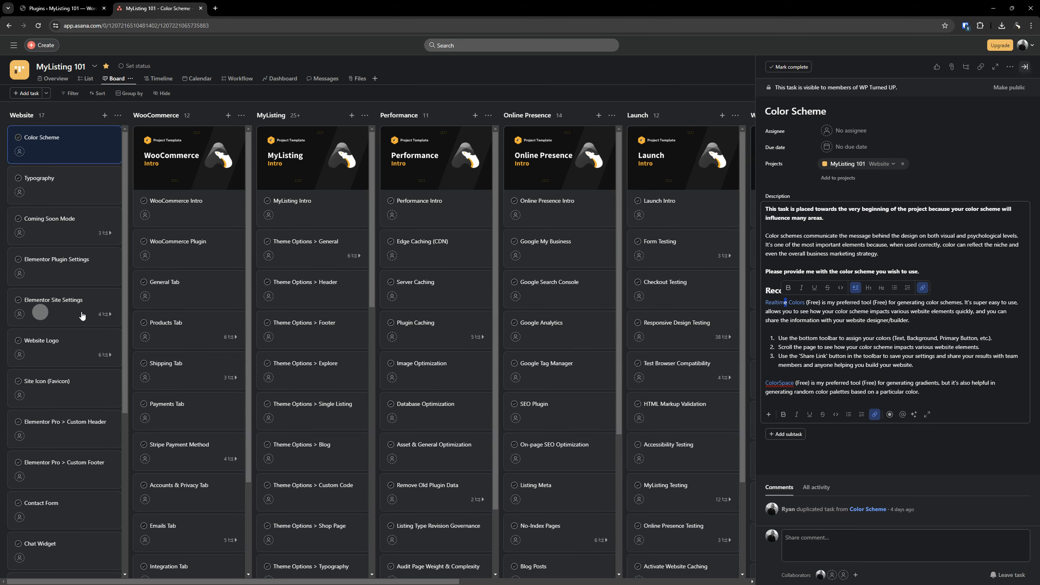
- Close the open task details on the MyListing 101 Asana board and open the Color Scheme task from the Website column
{"action": "left_click", "coordinate": [1024, 66]}
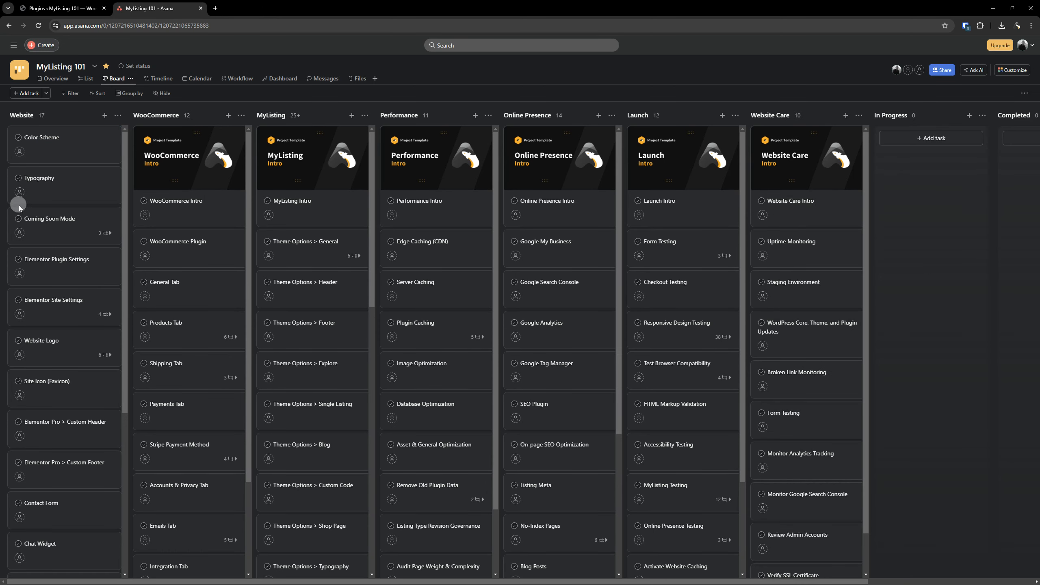
{"action": "scroll", "coordinate": [77, 303], "scroll_direction": "down", "scroll_amount": 1}
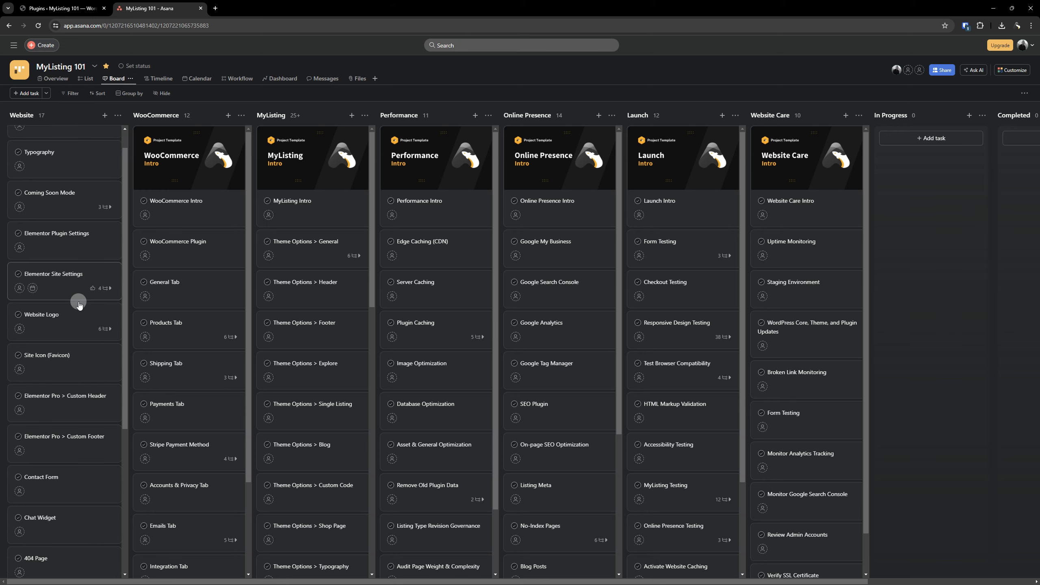
{"action": "scroll", "coordinate": [79, 303], "scroll_direction": "up", "scroll_amount": 1}
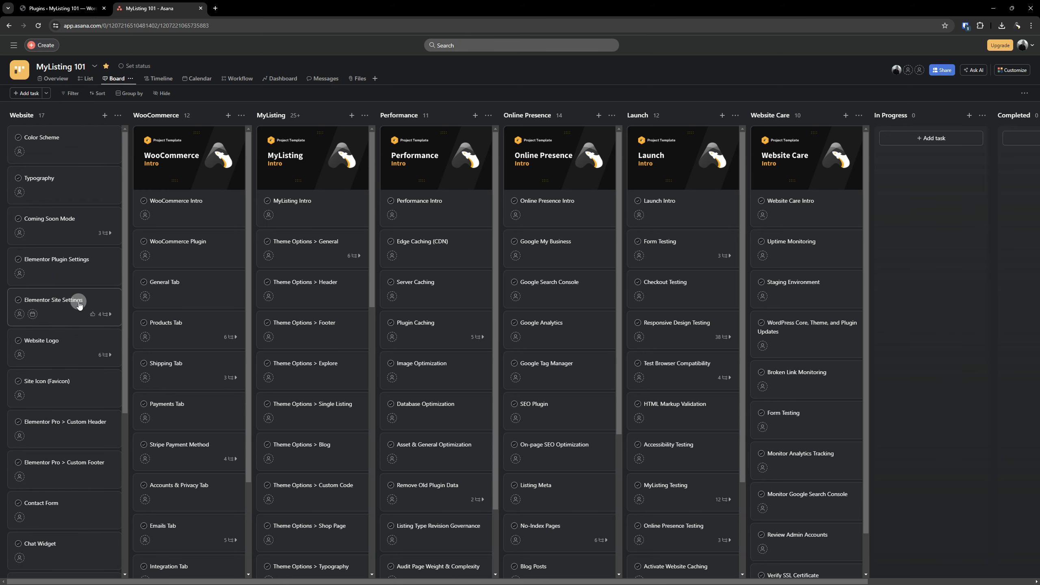
{"action": "left_click", "coordinate": [63, 141]}
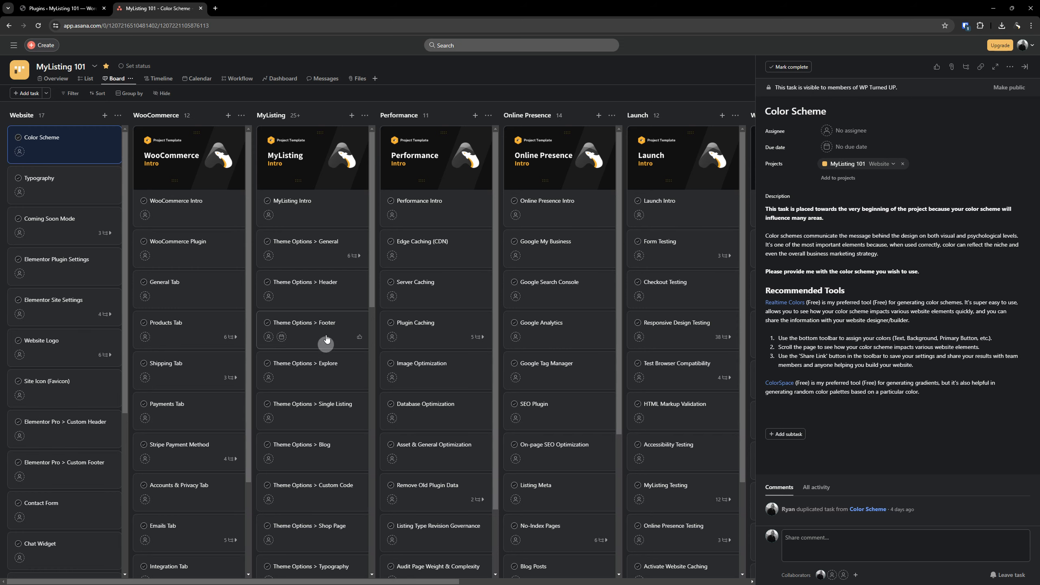
- Open the Realtime Colors site from the task's recommended tools and dismiss its request to use the computer's fonts
{"action": "left_click", "coordinate": [795, 304]}
{"action": "left_click", "coordinate": [796, 304]}
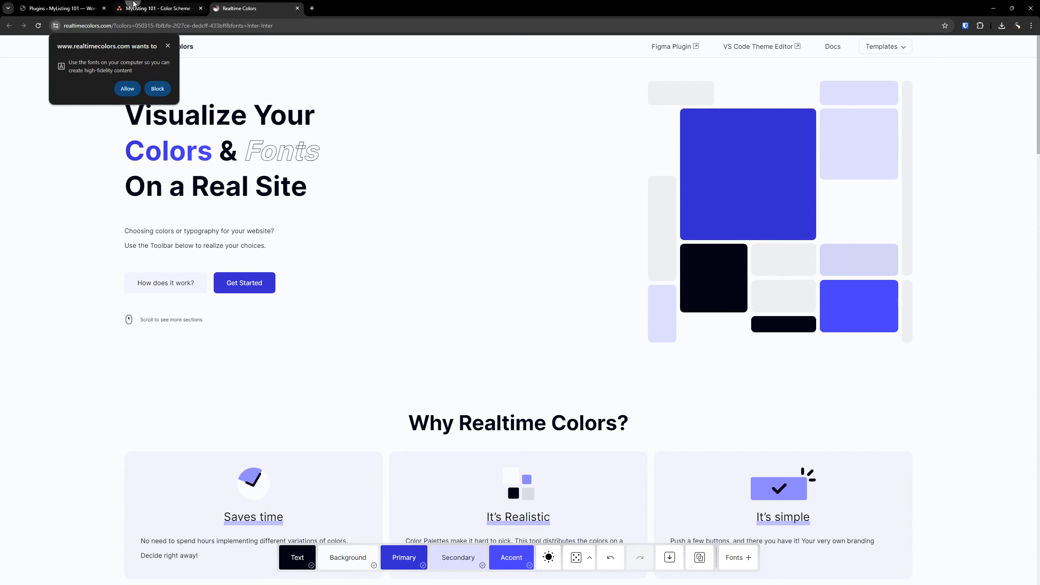
{"action": "left_click", "coordinate": [167, 45]}
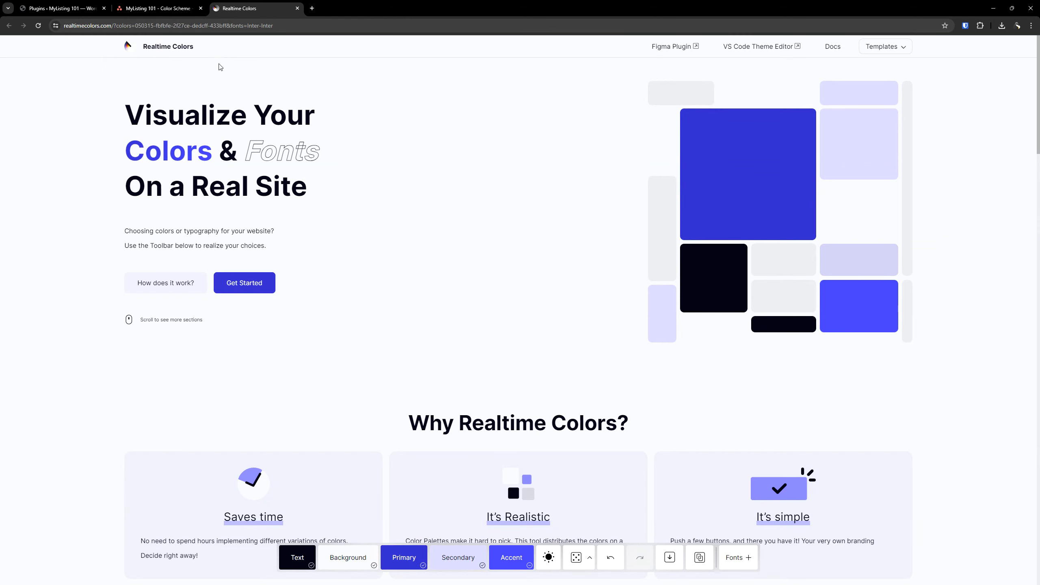
- Randomize the sample site's colors repeatedly until a palette with teal primary and cyan accent colors is generated
{"action": "scroll", "coordinate": [112, 209], "scroll_direction": "down", "scroll_amount": 7}
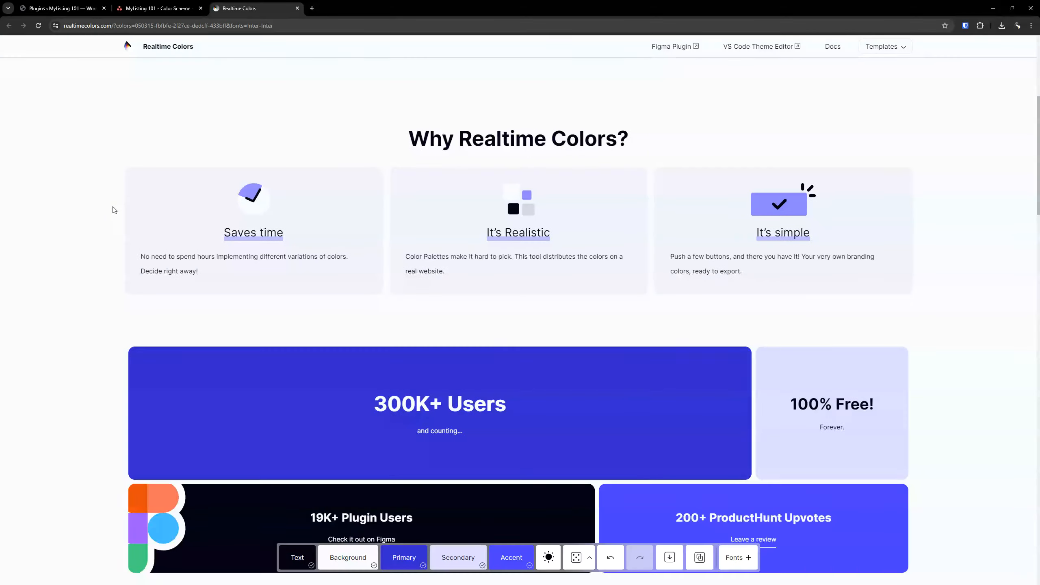
{"action": "scroll", "coordinate": [112, 209], "scroll_direction": "up", "scroll_amount": 6}
{"action": "scroll", "coordinate": [113, 209], "scroll_direction": "up", "scroll_amount": 1}
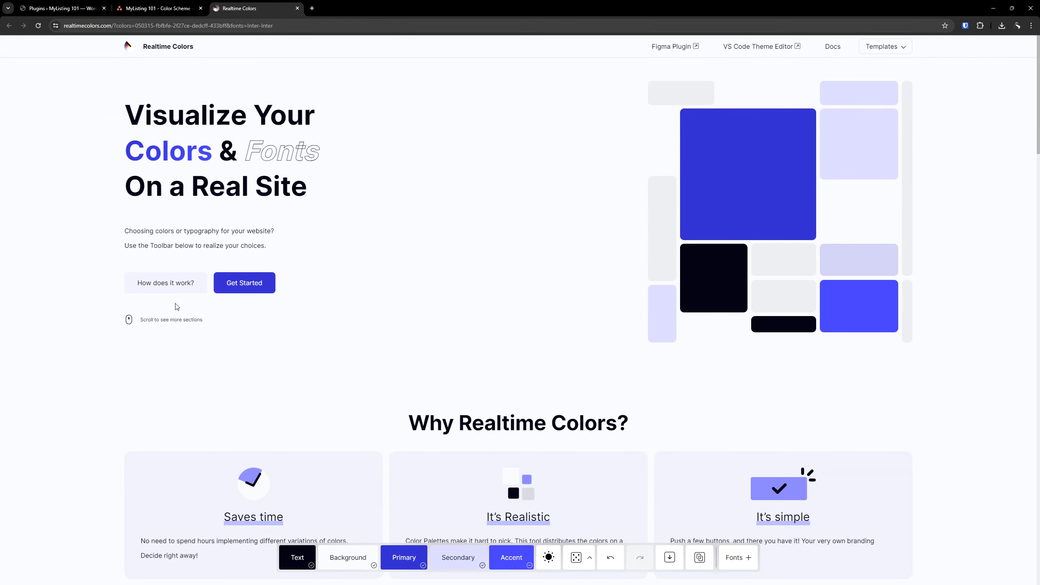
{"action": "scroll", "coordinate": [388, 209], "scroll_direction": "down", "scroll_amount": 3}
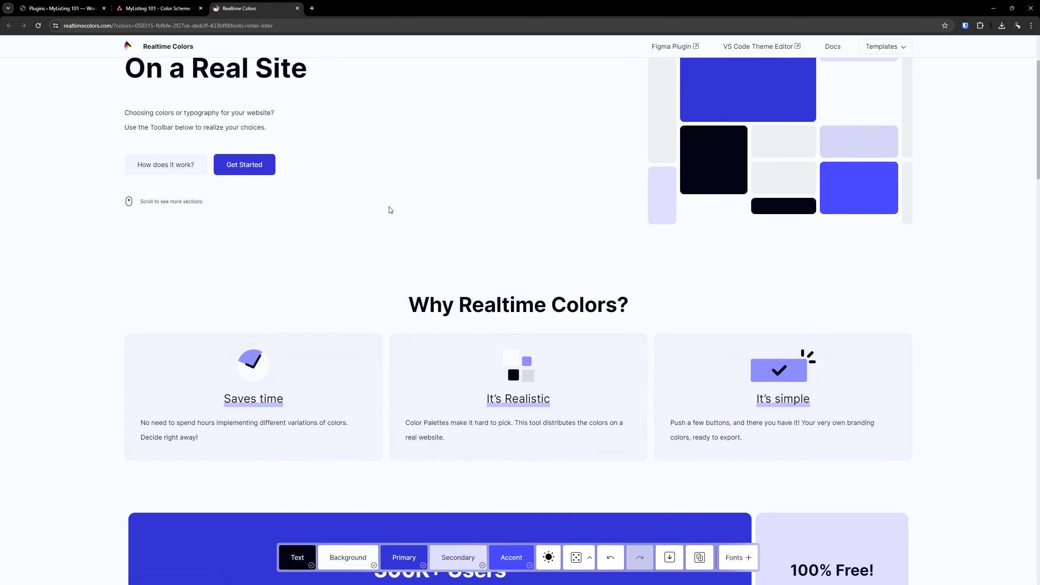
{"action": "scroll", "coordinate": [390, 209], "scroll_direction": "up", "scroll_amount": 3}
{"action": "scroll", "coordinate": [387, 210], "scroll_direction": "down", "scroll_amount": 3}
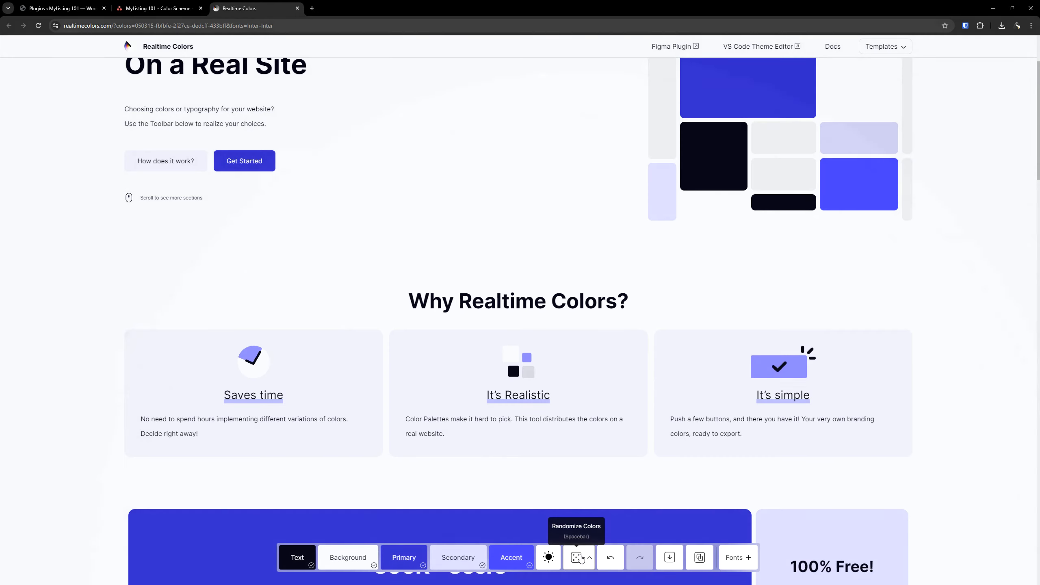
{"action": "left_click", "coordinate": [576, 557]}
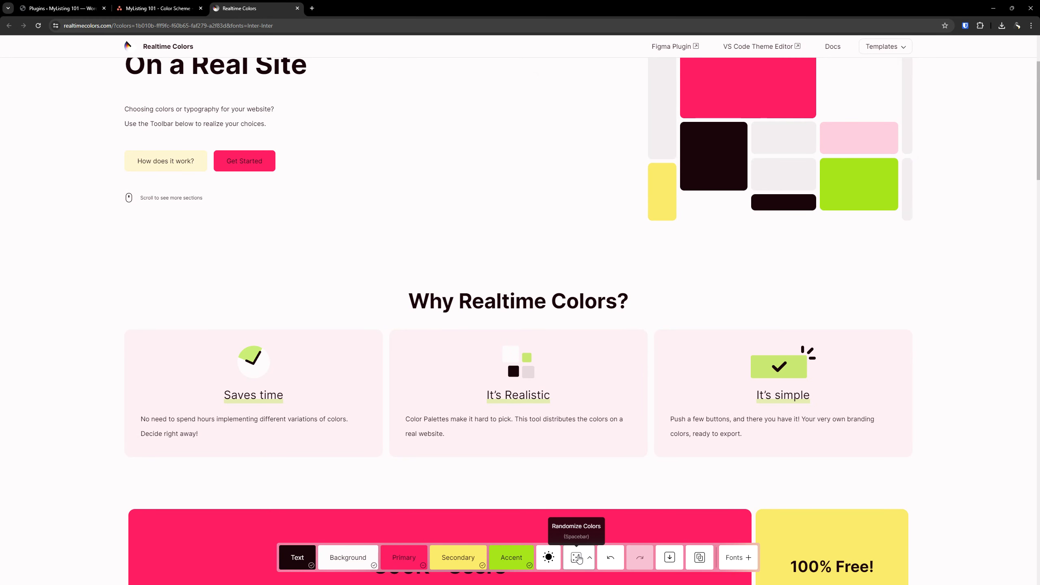
{"action": "left_click", "coordinate": [577, 557]}
{"action": "left_click", "coordinate": [576, 558]}
{"action": "left_click", "coordinate": [577, 558]}
{"action": "left_click", "coordinate": [576, 558]}
{"action": "left_click", "coordinate": [577, 557]}
{"action": "left_click", "coordinate": [577, 558]}
{"action": "left_click", "coordinate": [577, 558]}
{"action": "left_click", "coordinate": [578, 557]}
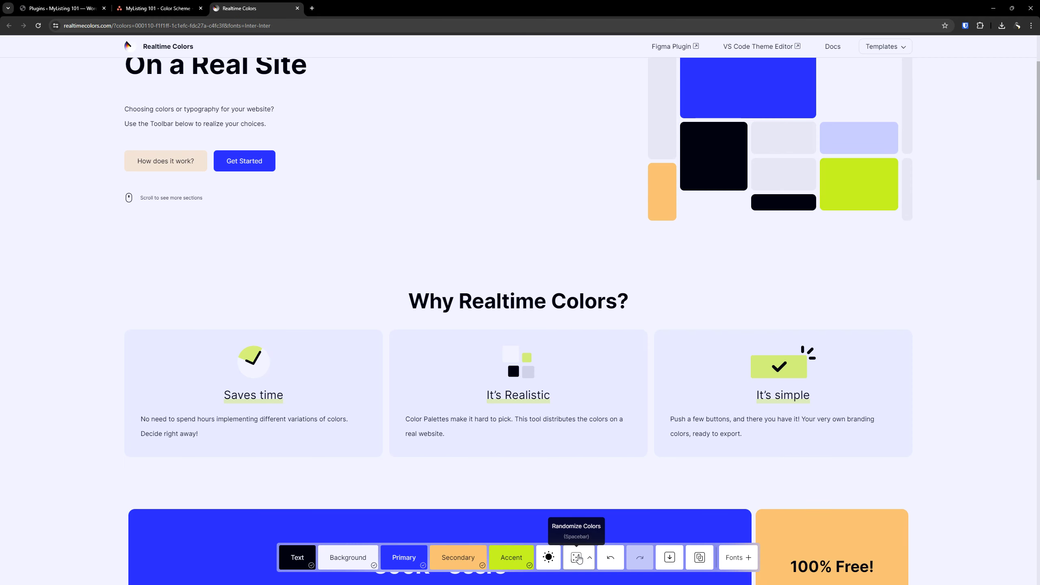
{"action": "left_click", "coordinate": [578, 557]}
{"action": "left_click", "coordinate": [578, 558]}
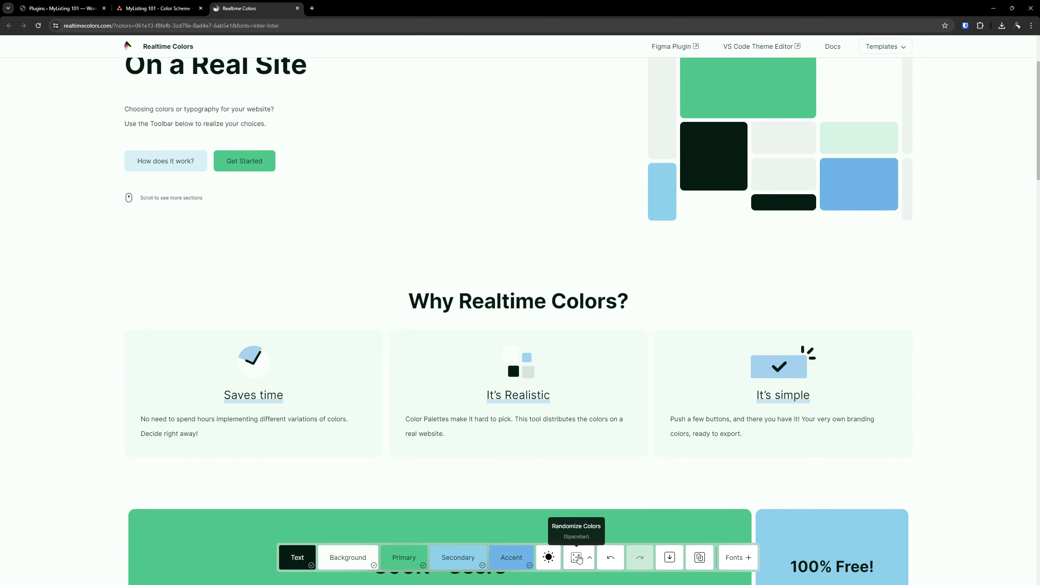
{"action": "left_click", "coordinate": [577, 558]}
{"action": "left_click", "coordinate": [577, 557]}
{"action": "left_click", "coordinate": [577, 557]}
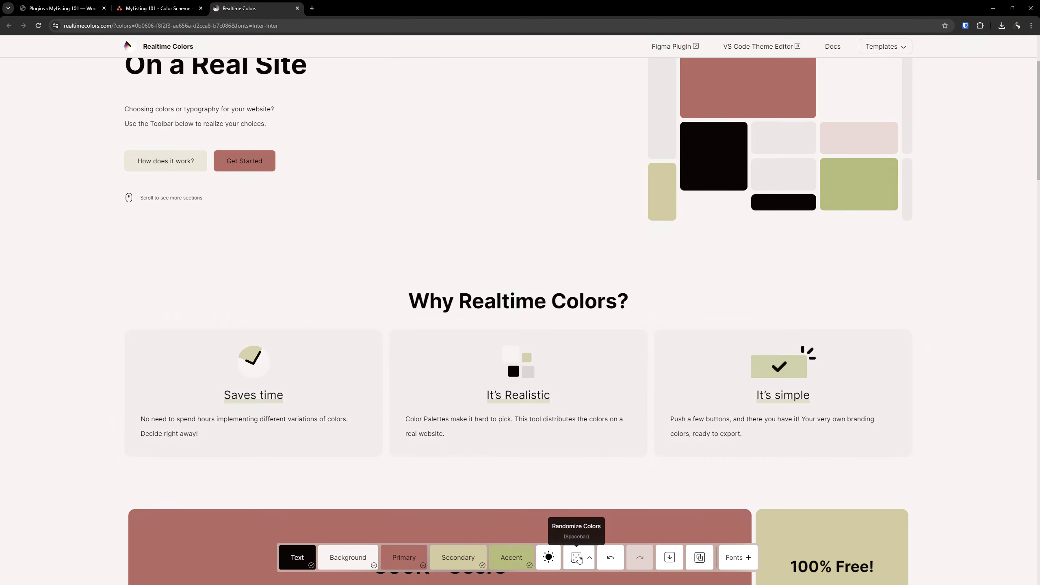
{"action": "left_click", "coordinate": [577, 558]}
{"action": "left_click", "coordinate": [577, 558]}
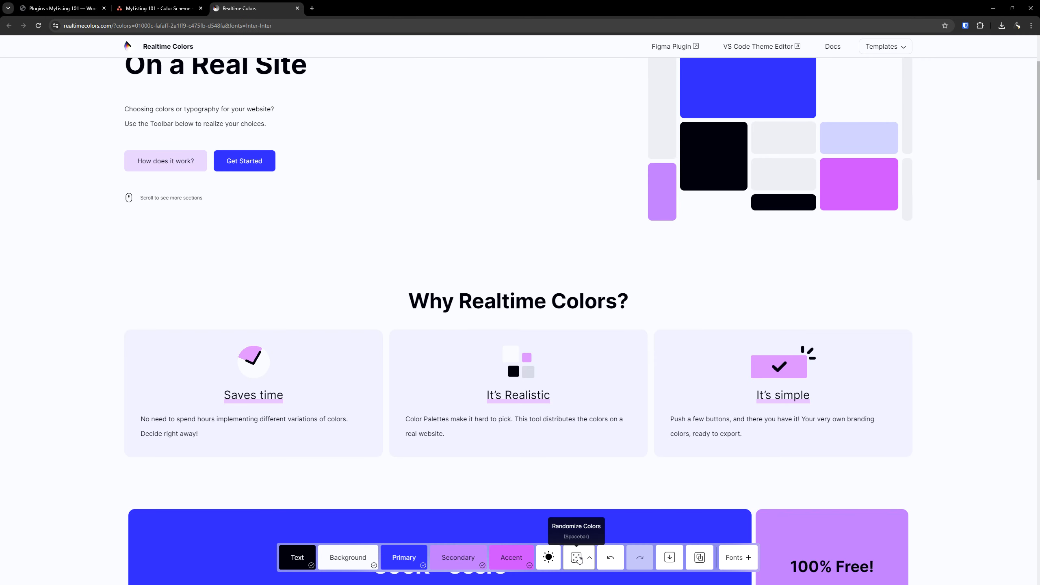
{"action": "left_click", "coordinate": [577, 558]}
{"action": "left_click", "coordinate": [577, 558]}
{"action": "left_click", "coordinate": [577, 558]}
{"action": "left_click", "coordinate": [577, 557]}
{"action": "left_click", "coordinate": [577, 557]}
{"action": "left_click", "coordinate": [577, 558]}
{"action": "left_click", "coordinate": [578, 558]}
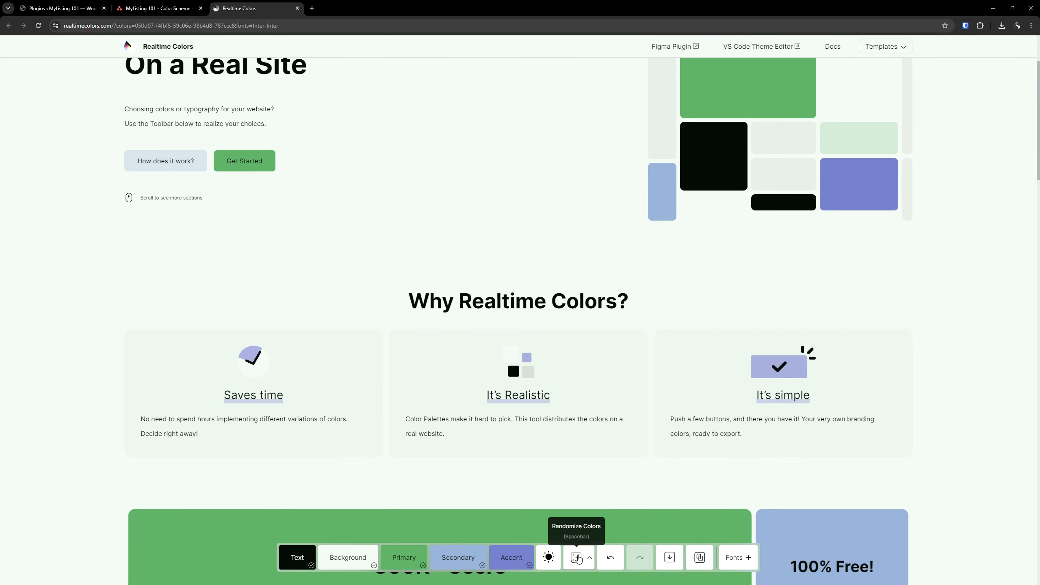
{"action": "left_click", "coordinate": [577, 558]}
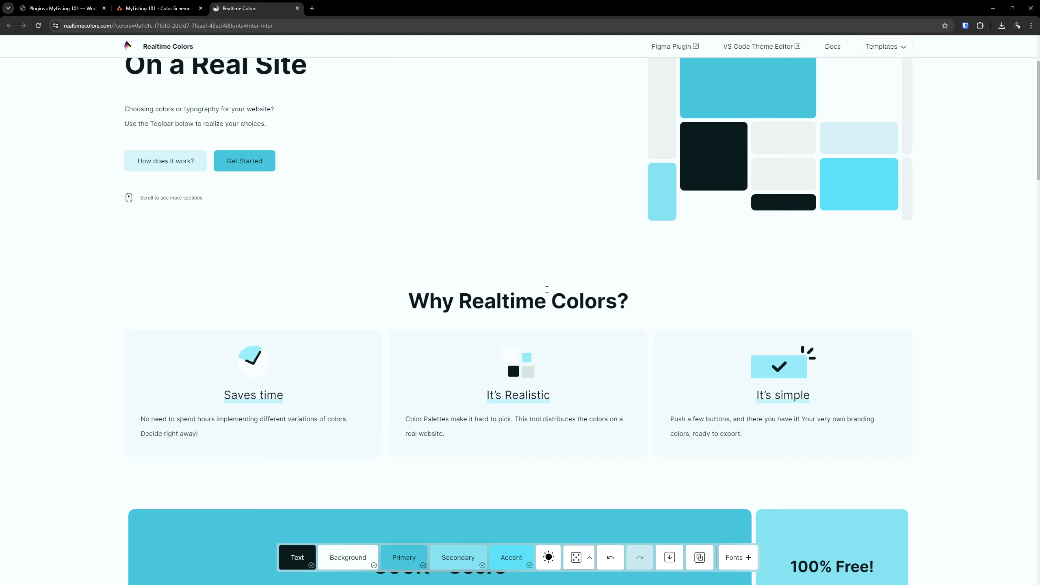
- Preview the teal palette in dark mode across the sample page and return it to light mode
{"action": "scroll", "coordinate": [504, 215], "scroll_direction": "up", "scroll_amount": 3}
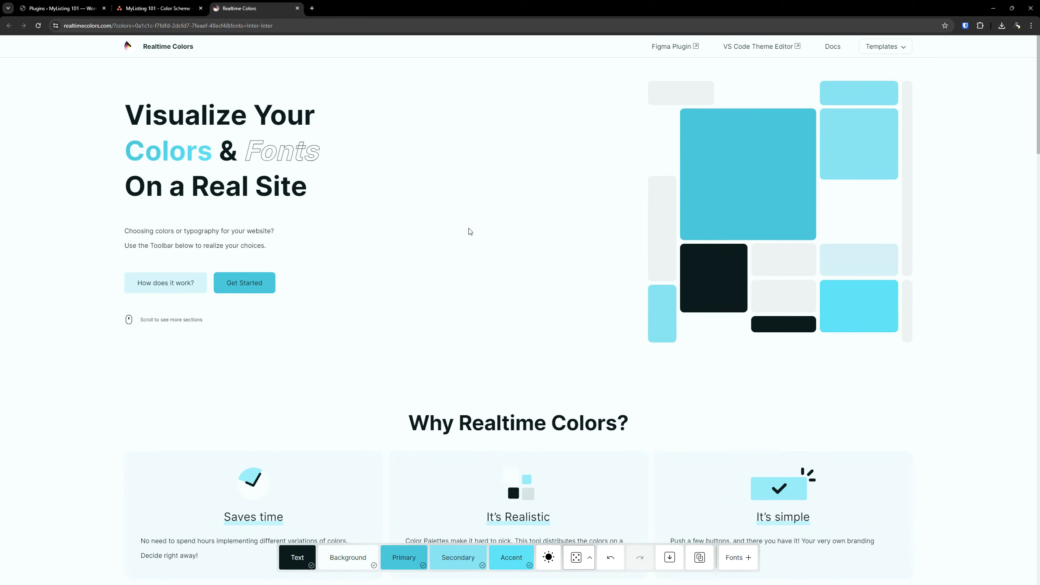
{"action": "scroll", "coordinate": [470, 231], "scroll_direction": "down", "scroll_amount": 5}
{"action": "scroll", "coordinate": [486, 186], "scroll_direction": "down", "scroll_amount": 2}
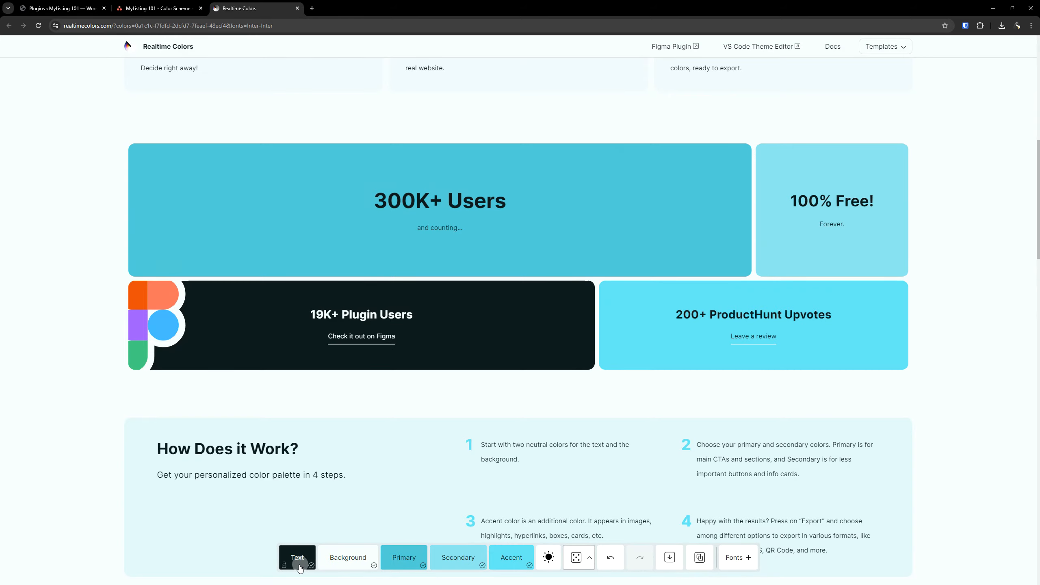
{"action": "key", "text": "ctrl"}
{"action": "key", "text": "ctrl"}
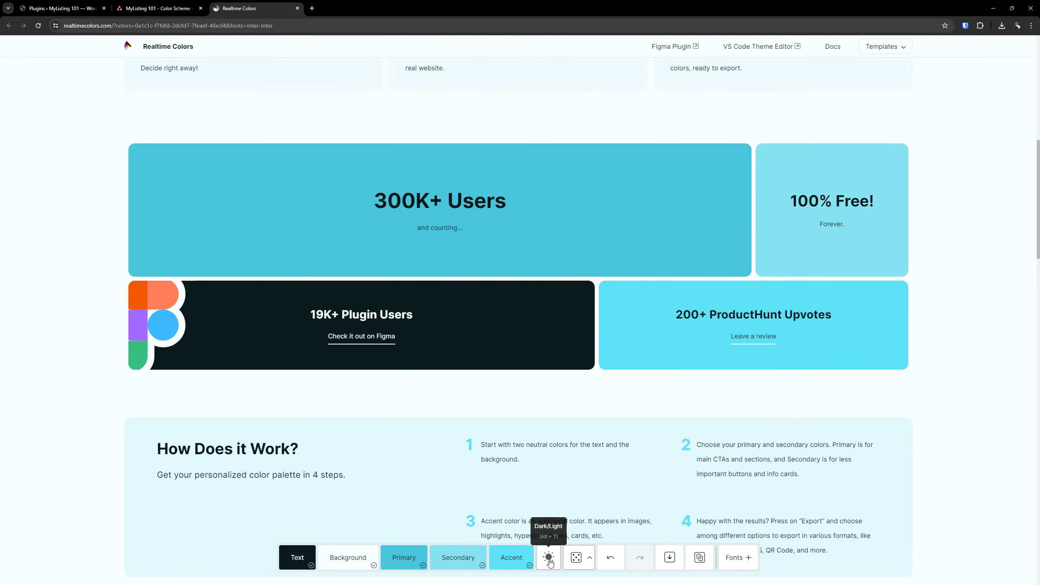
{"action": "left_click", "coordinate": [549, 558]}
{"action": "scroll", "coordinate": [624, 438], "scroll_direction": "down", "scroll_amount": 8}
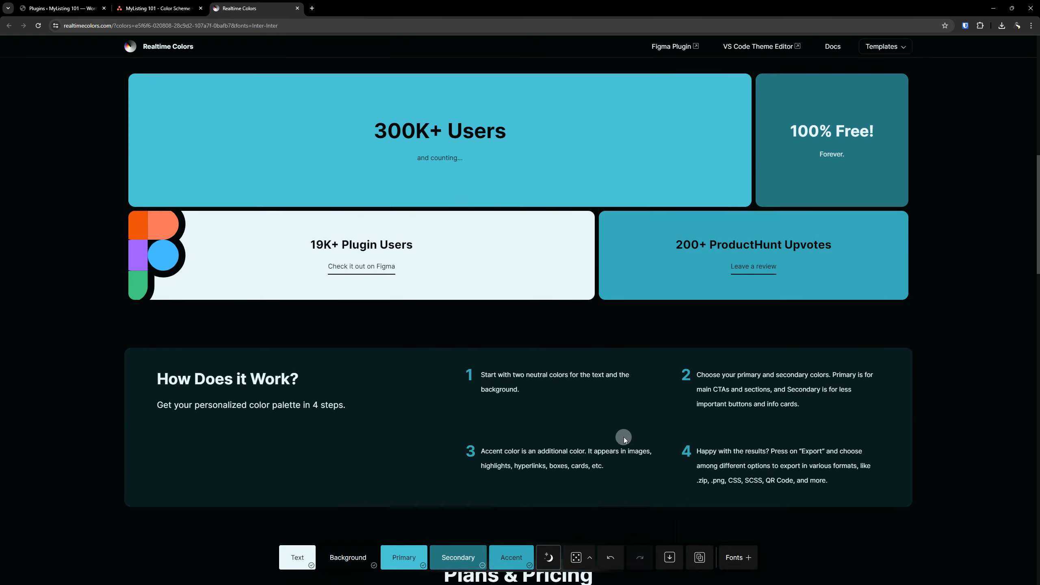
{"action": "scroll", "coordinate": [625, 438], "scroll_direction": "up", "scroll_amount": 10}
{"action": "scroll", "coordinate": [625, 438], "scroll_direction": "up", "scroll_amount": 5}
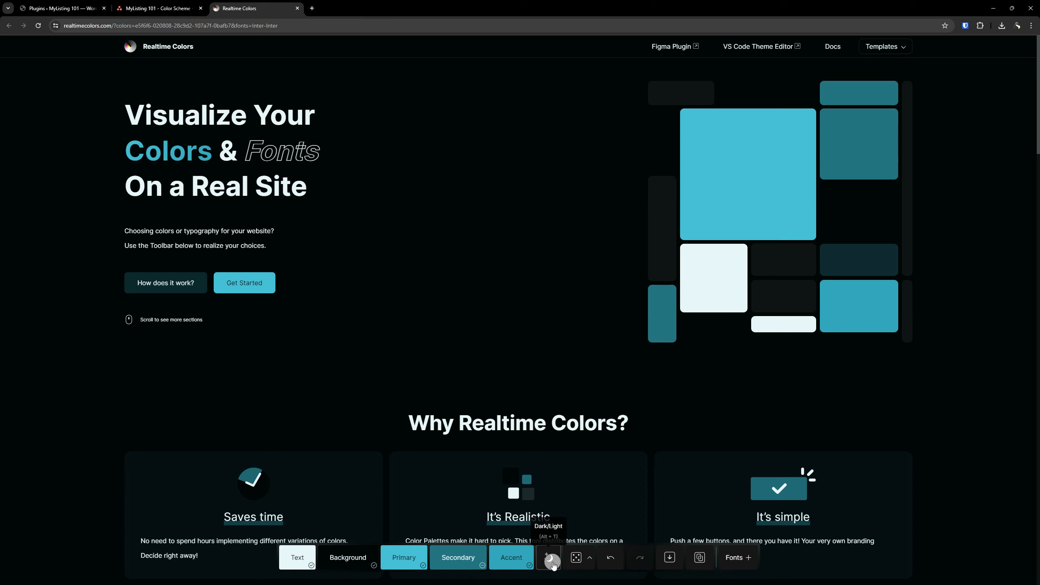
{"action": "left_click", "coordinate": [549, 558]}
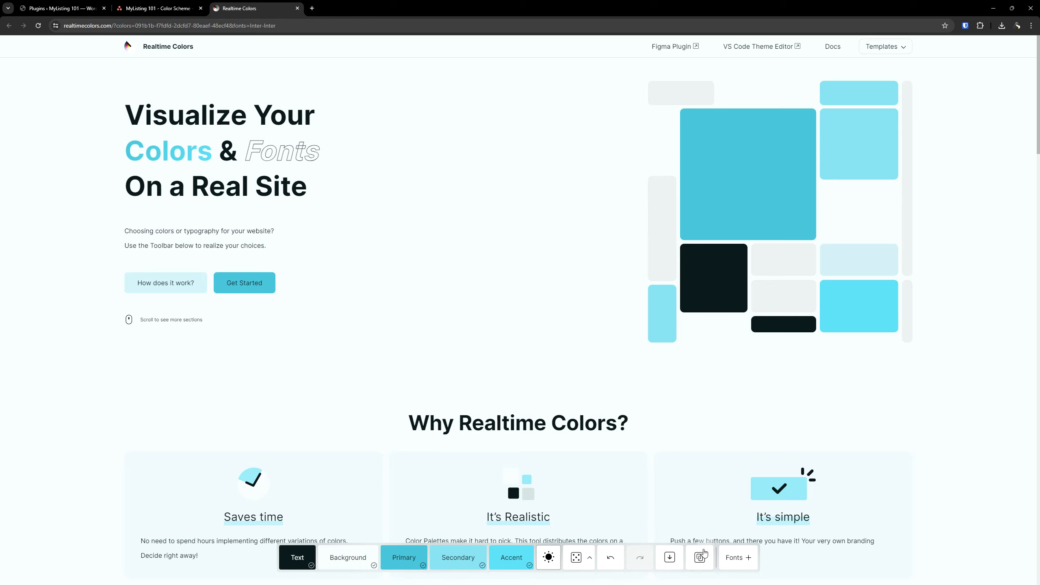
- Show the font tools, look at the Type Scale options and close them without changing the fonts
{"action": "key", "text": "ctrl"}
{"action": "key", "text": "ctrl"}
{"action": "left_click", "coordinate": [741, 558]}
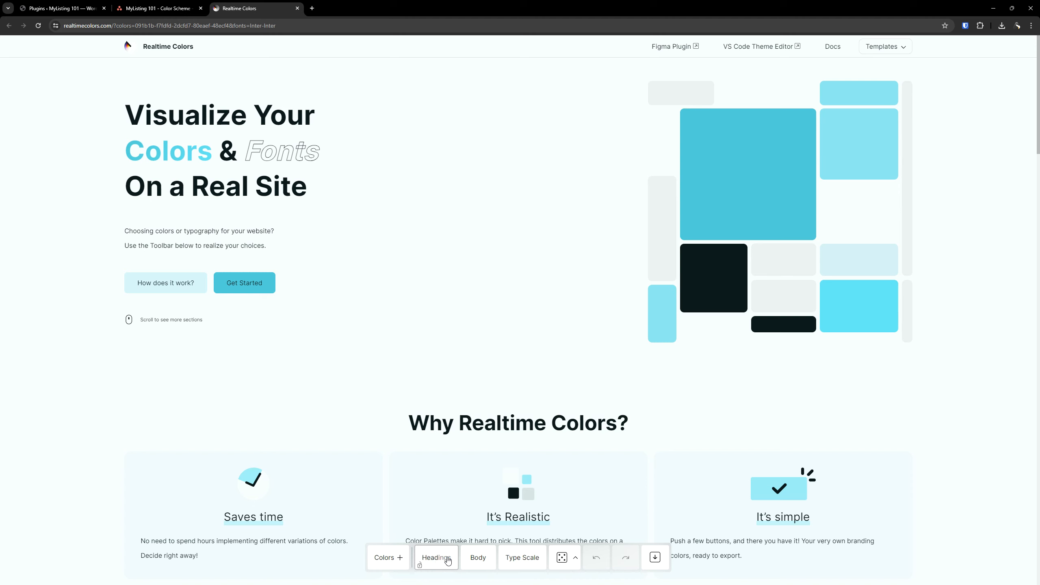
{"action": "left_click", "coordinate": [517, 560]}
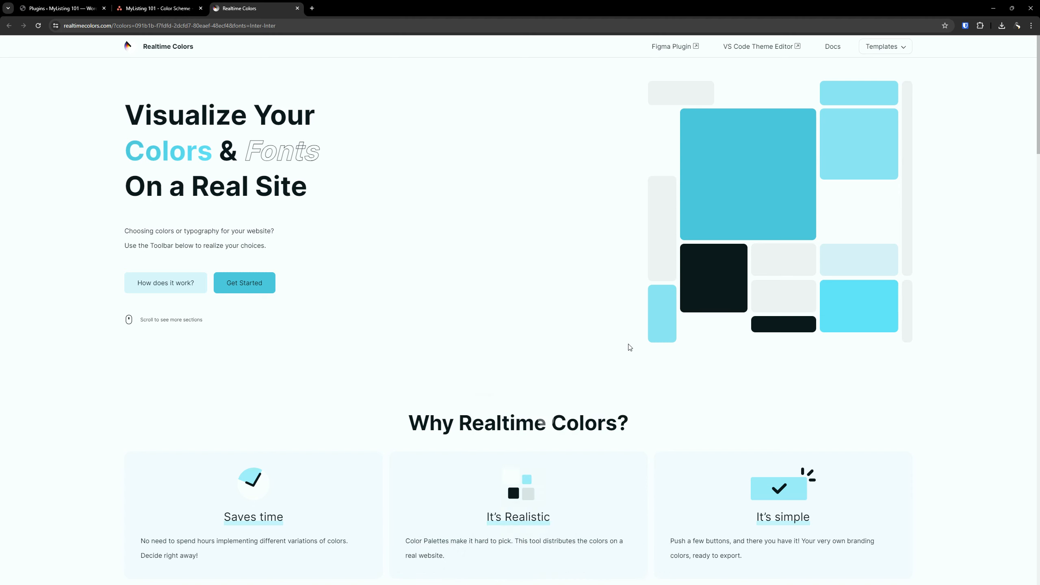
{"action": "left_click", "coordinate": [578, 272]}
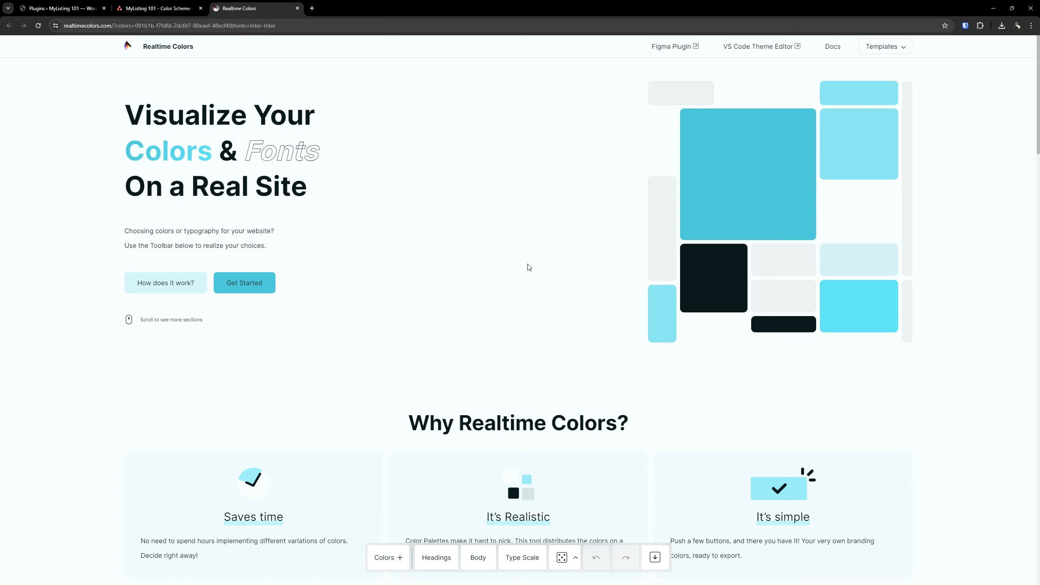
- Close Realtime Colors and open the ColorSpace site from the Color Scheme task
{"action": "left_click", "coordinate": [298, 8]}
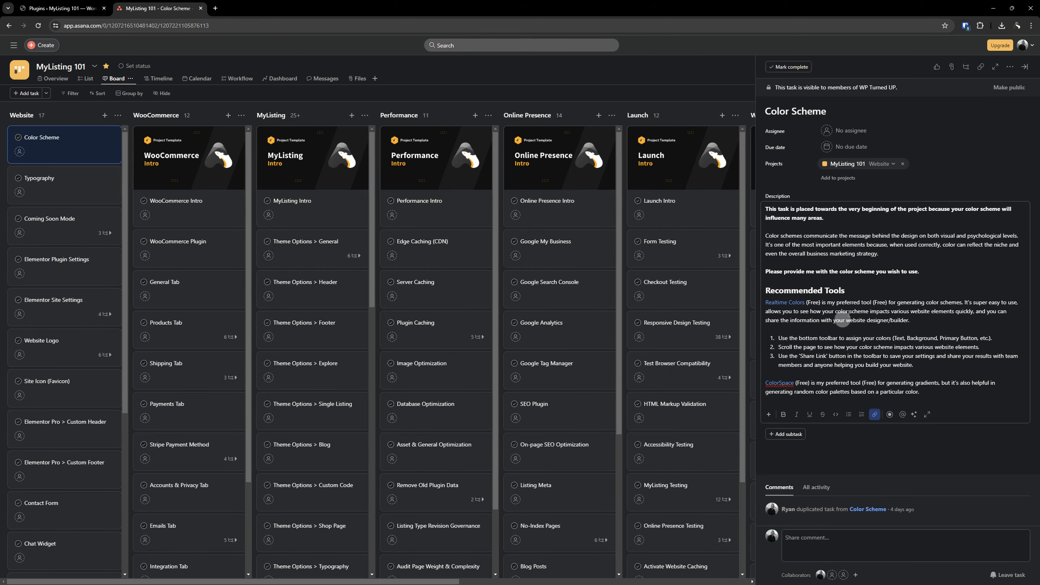
{"action": "left_click", "coordinate": [779, 384]}
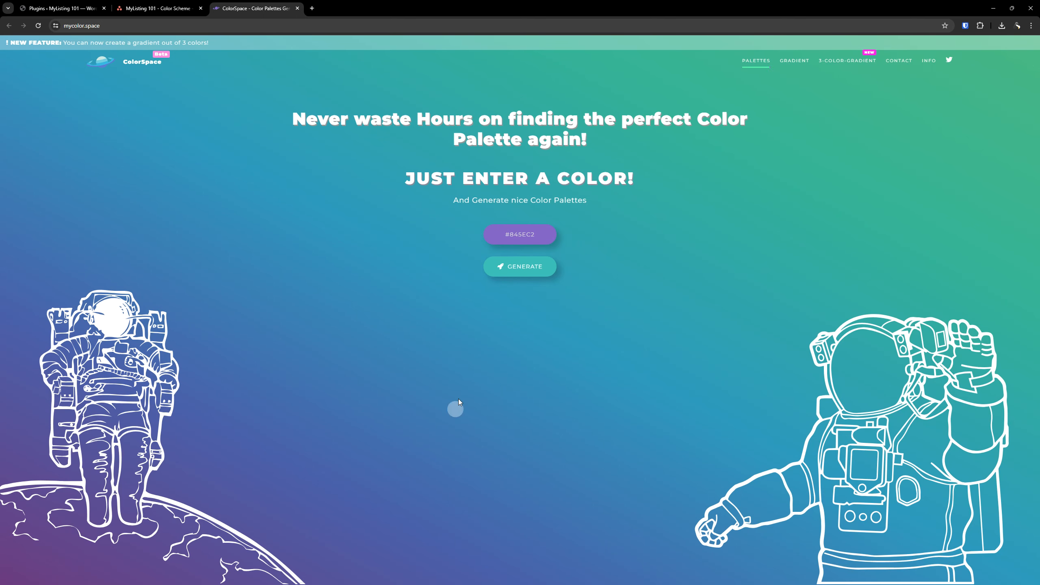
- Generate color palettes from the default color #845EC2 and look through the suggested palettes
{"action": "left_click", "coordinate": [520, 267]}
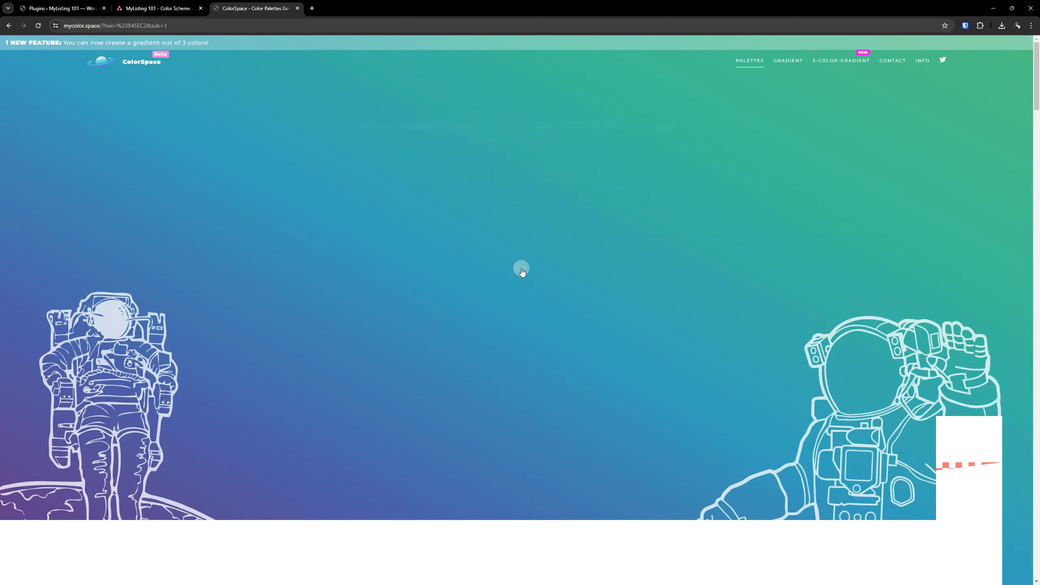
{"action": "scroll", "coordinate": [521, 287], "scroll_direction": "up", "scroll_amount": 3}
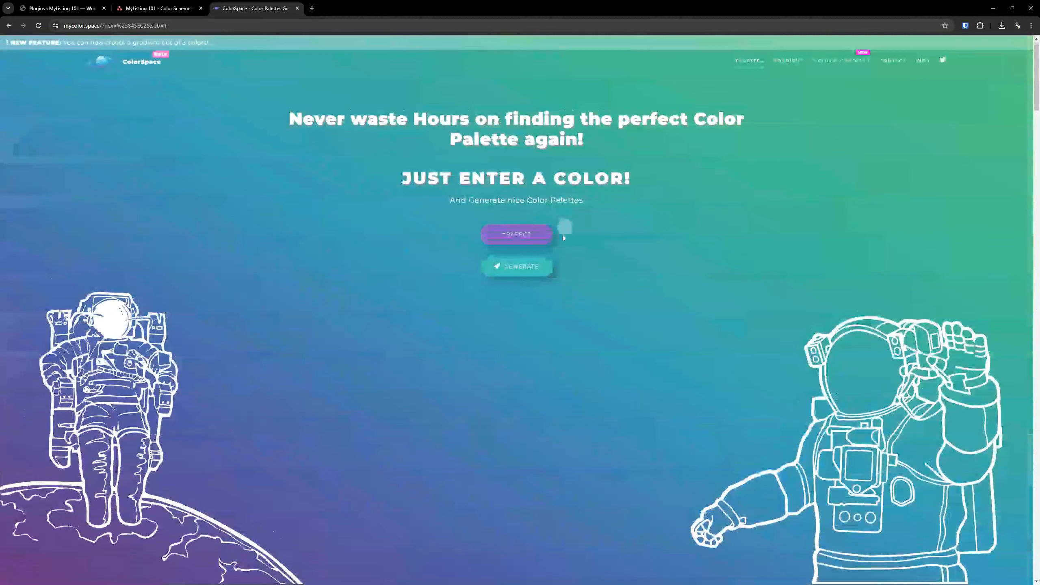
{"action": "left_click", "coordinate": [531, 266]}
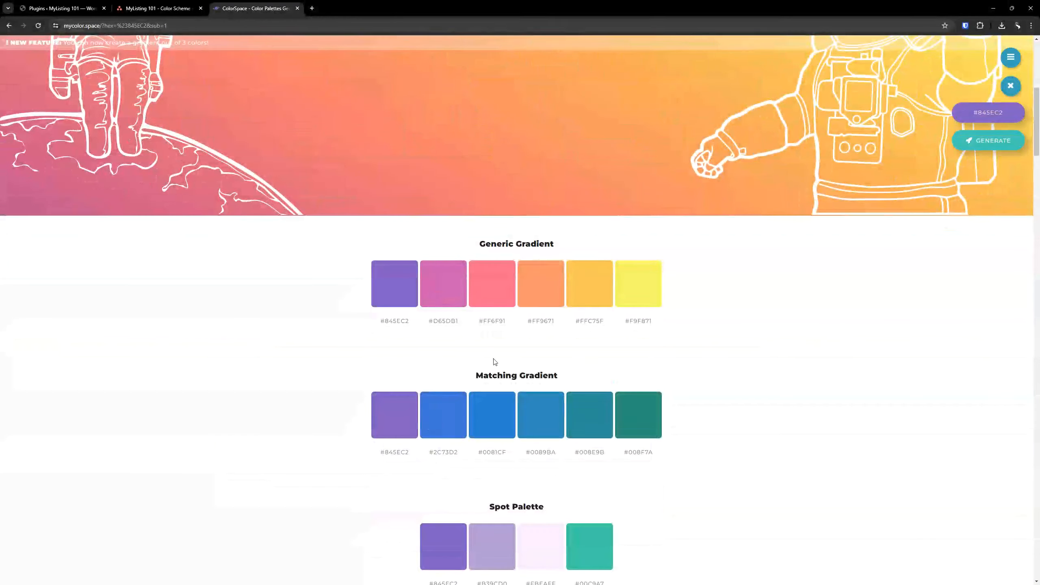
{"action": "scroll", "coordinate": [527, 205], "scroll_direction": "down", "scroll_amount": 20}
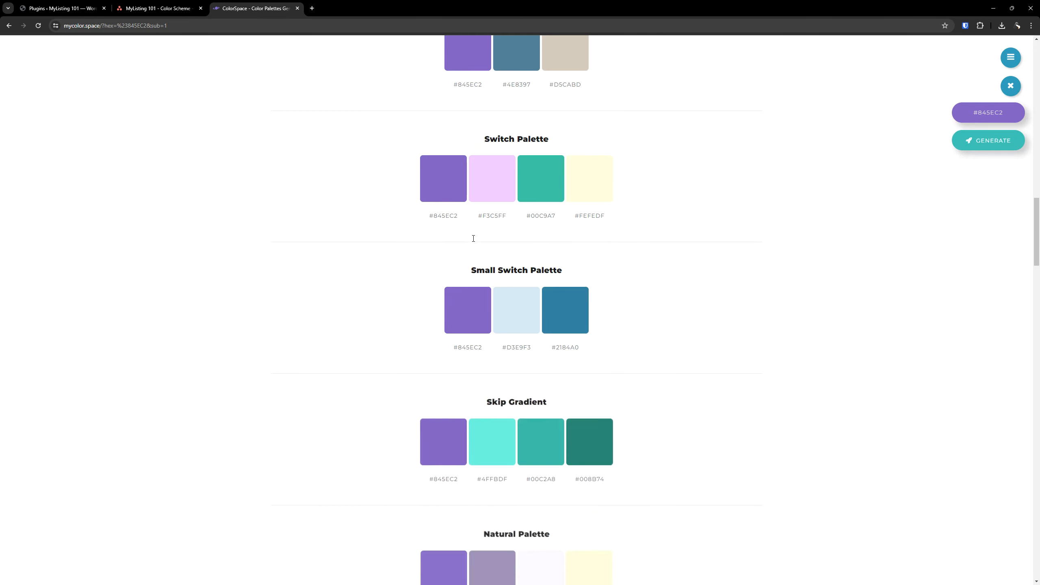
{"action": "scroll", "coordinate": [465, 257], "scroll_direction": "up", "scroll_amount": 20}
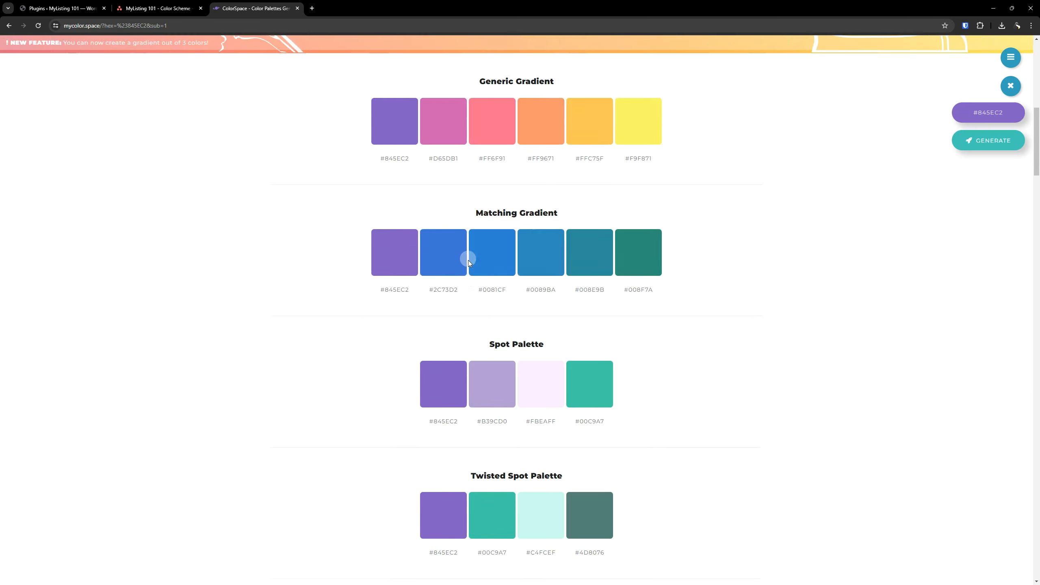
- Set the base color to #467FF7, generate its palettes and look through the suggestions
{"action": "left_click", "coordinate": [538, 239]}
{"action": "double_click", "coordinate": [522, 234]}
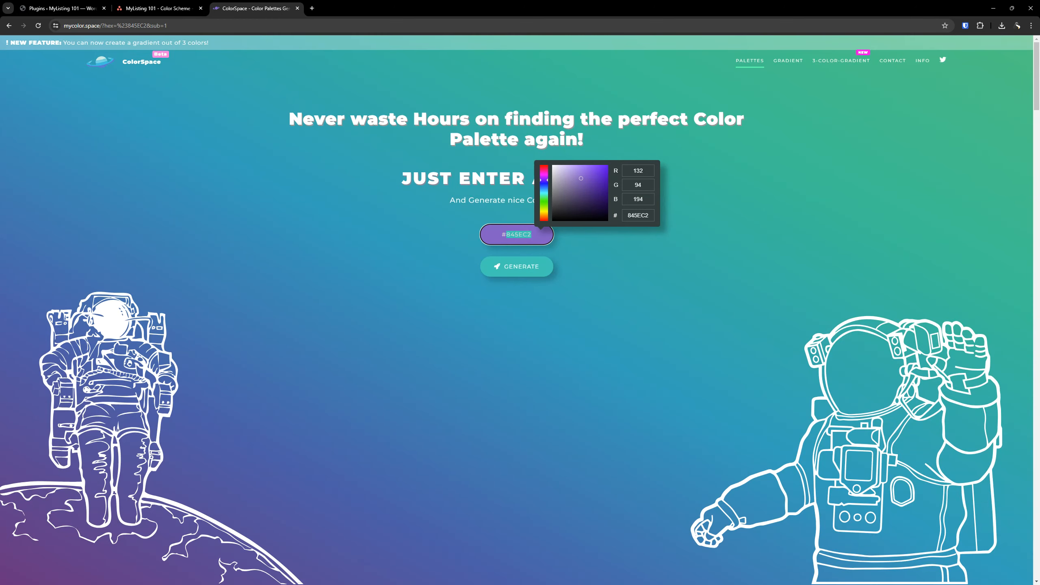
{"action": "key", "text": "alt+Tab"}
{"action": "left_click", "coordinate": [538, 344]}
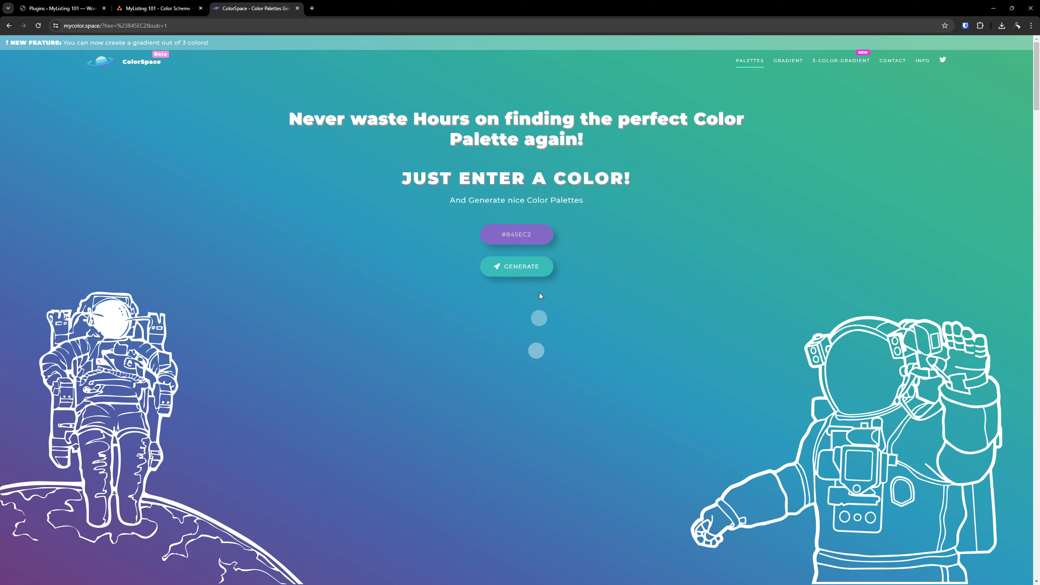
{"action": "double_click", "coordinate": [520, 237]}
{"action": "type", "text": "467FF7"}
{"action": "left_click", "coordinate": [520, 269]}
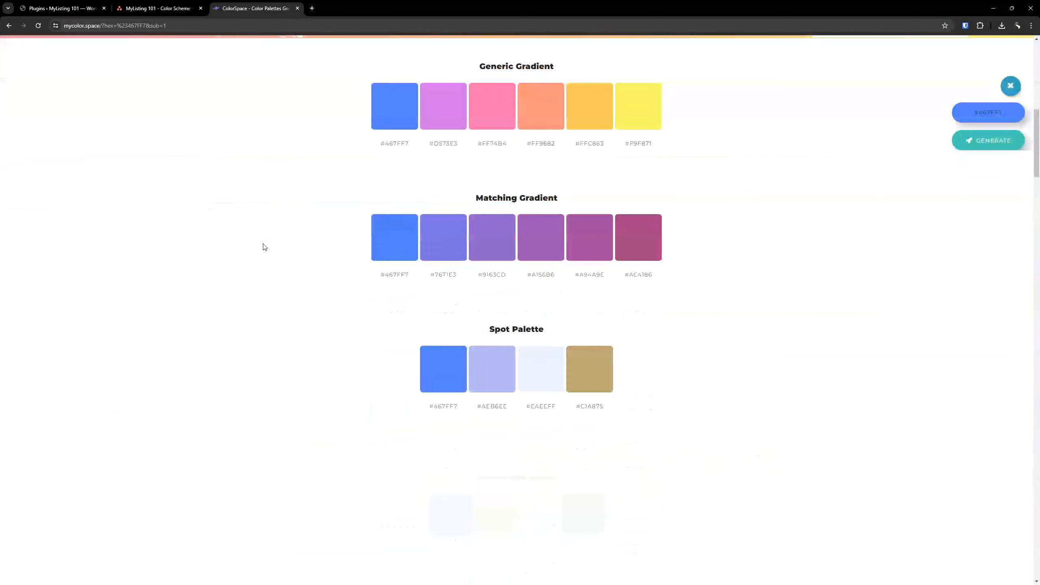
{"action": "scroll", "coordinate": [264, 246], "scroll_direction": "down", "scroll_amount": 12}
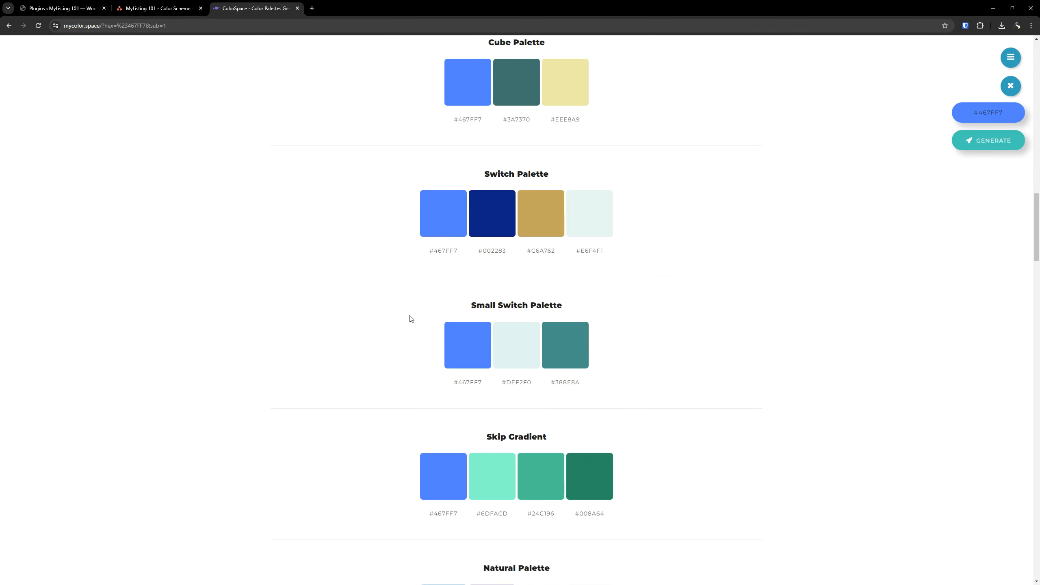
{"action": "scroll", "coordinate": [459, 418], "scroll_direction": "down", "scroll_amount": 5}
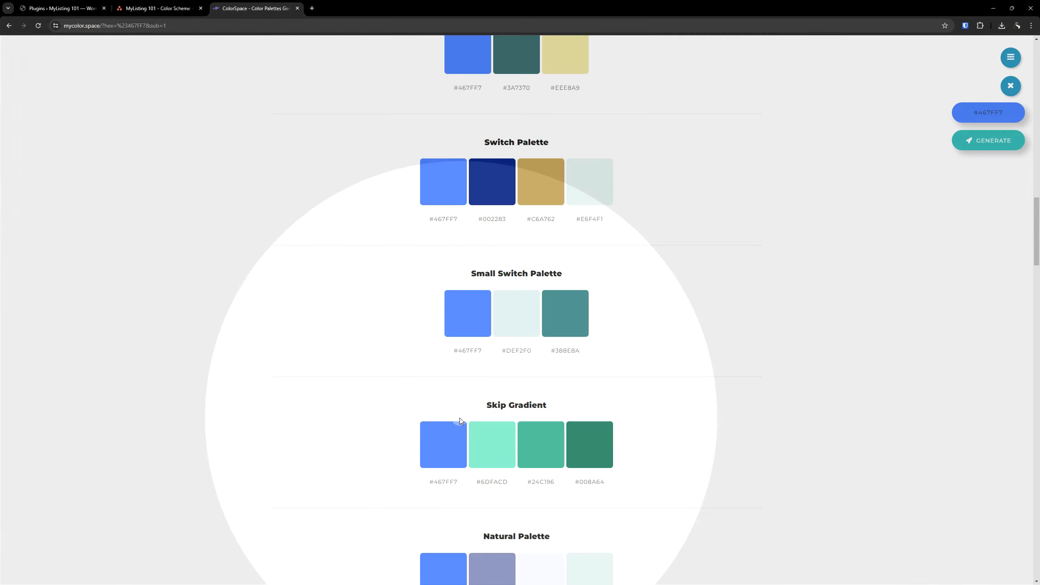
{"action": "scroll", "coordinate": [463, 216], "scroll_direction": "down", "scroll_amount": 5}
{"action": "scroll", "coordinate": [463, 360], "scroll_direction": "up", "scroll_amount": 20}
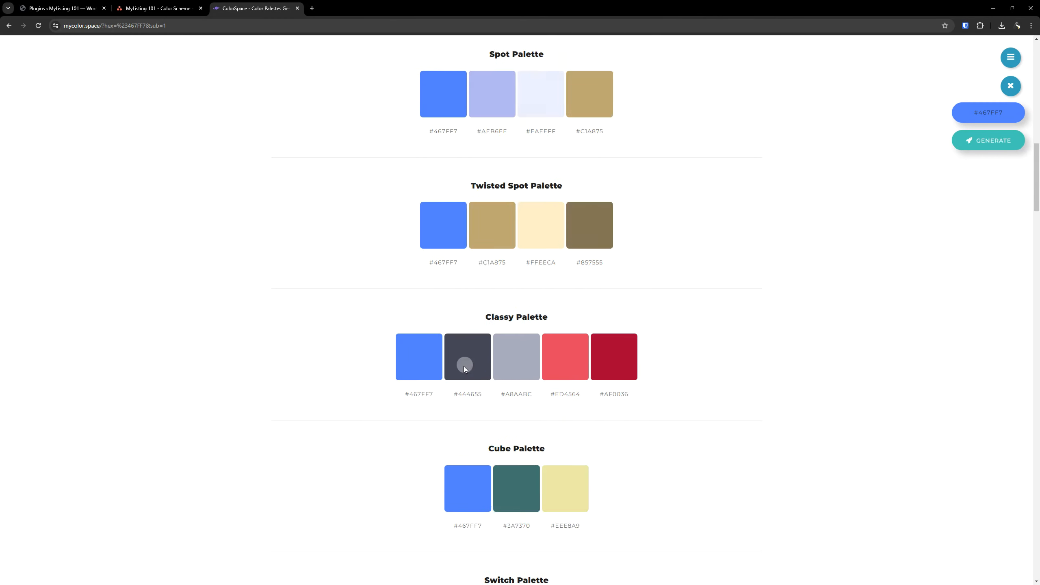
{"action": "scroll", "coordinate": [459, 368], "scroll_direction": "up", "scroll_amount": 6}
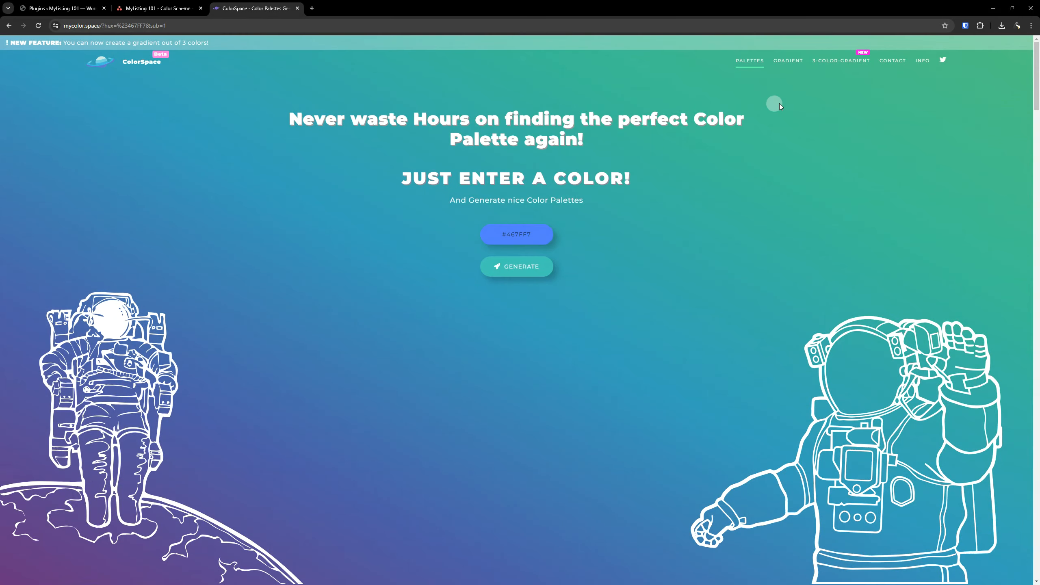
- View the CSS gradient generator, open its 3-color version and highlight the generated CSS code
{"action": "left_click", "coordinate": [787, 61]}
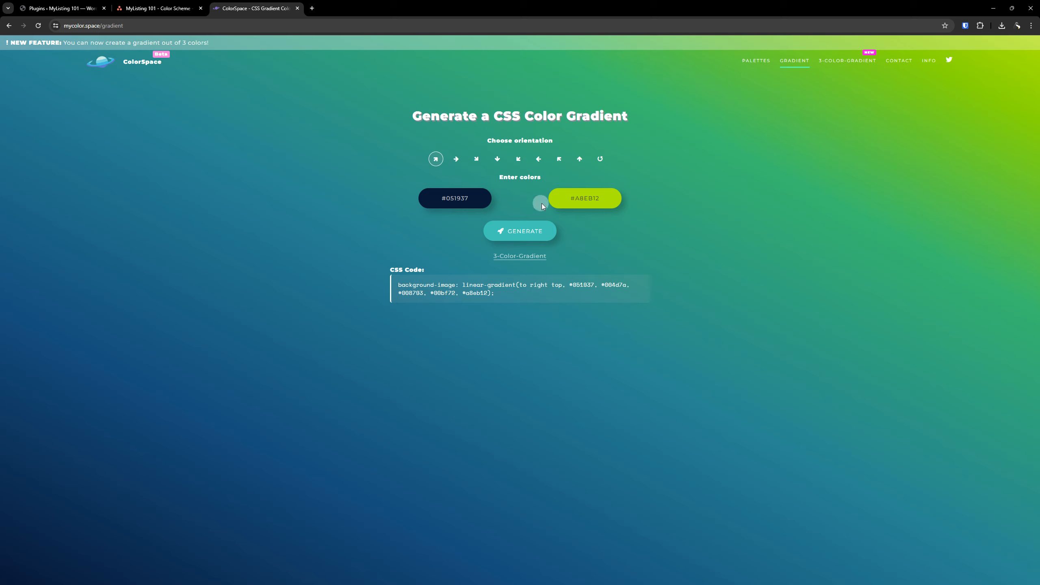
{"action": "left_click", "coordinate": [531, 257]}
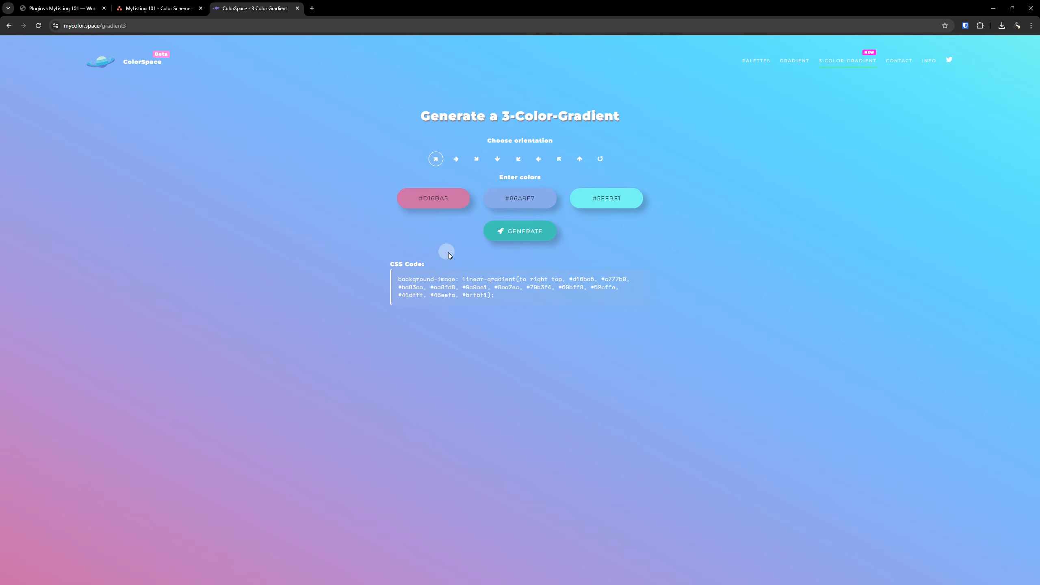
{"action": "left_click_drag", "start_coordinate": [475, 298], "coordinate": [378, 280]}
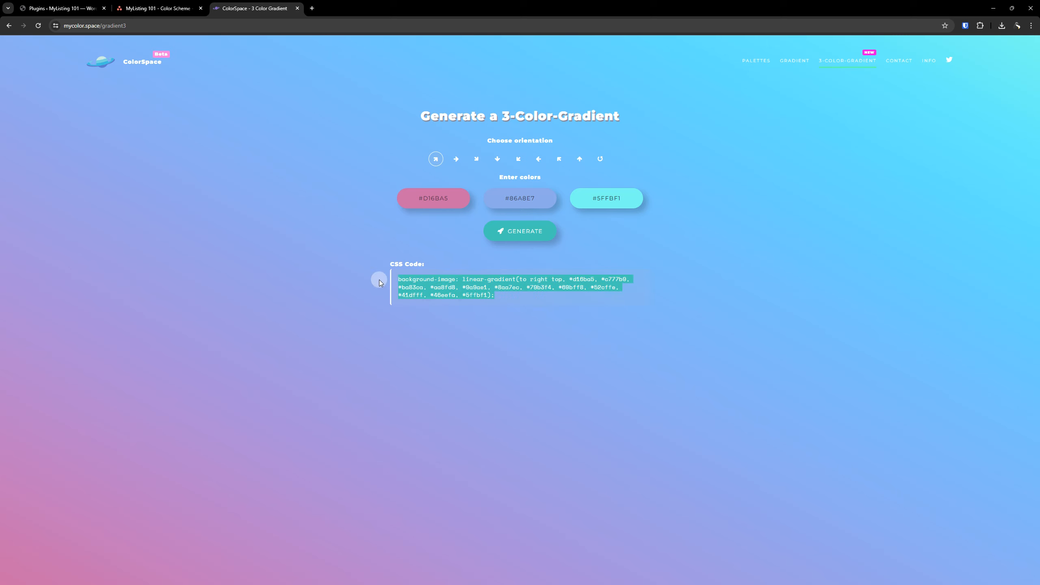
{"action": "left_click", "coordinate": [535, 416]}
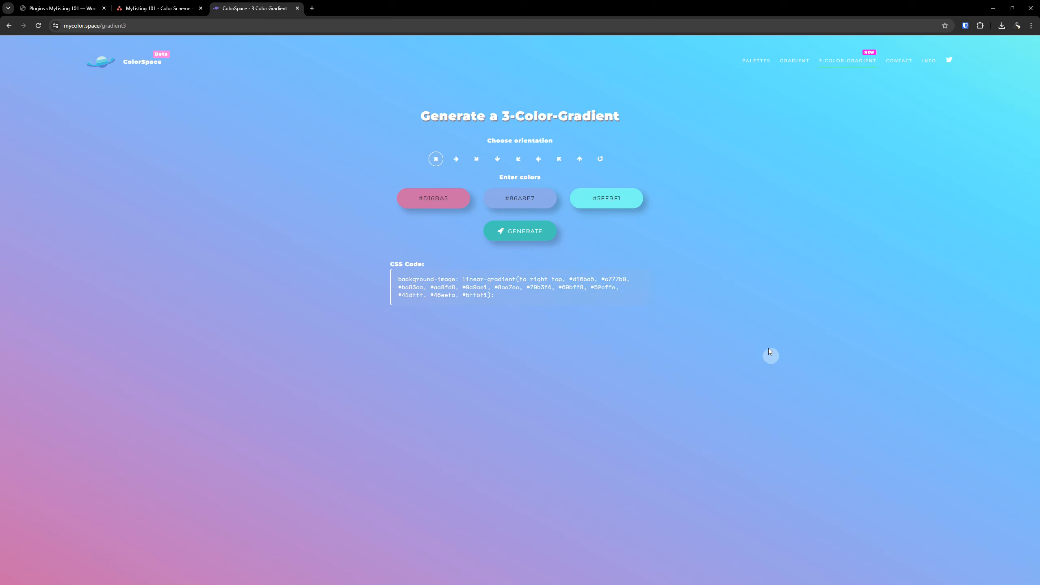
- Generate the 3-color gradient with a downward and then an upward orientation, and close ColorSpace
{"action": "left_click", "coordinate": [455, 162]}
{"action": "left_click", "coordinate": [476, 160]}
{"action": "left_click", "coordinate": [498, 160]}
{"action": "left_click", "coordinate": [534, 231]}
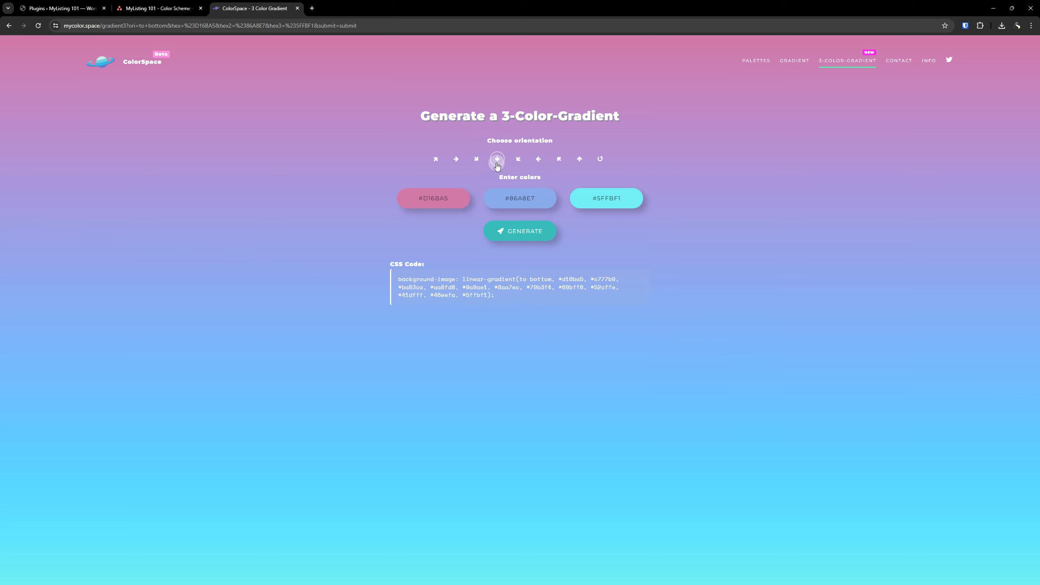
{"action": "left_click", "coordinate": [529, 233]}
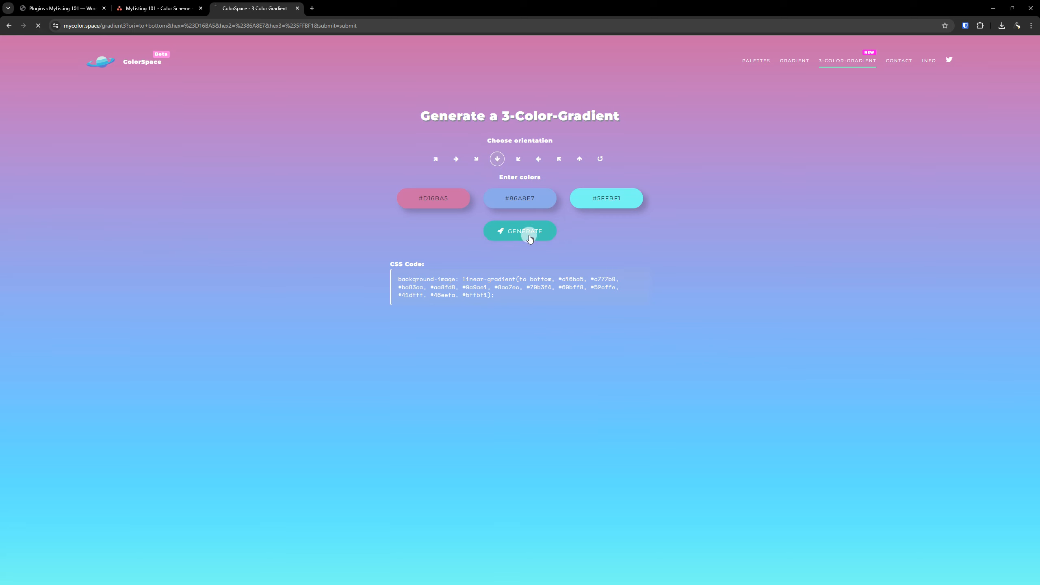
{"action": "left_click", "coordinate": [580, 160]}
{"action": "left_click", "coordinate": [528, 240]}
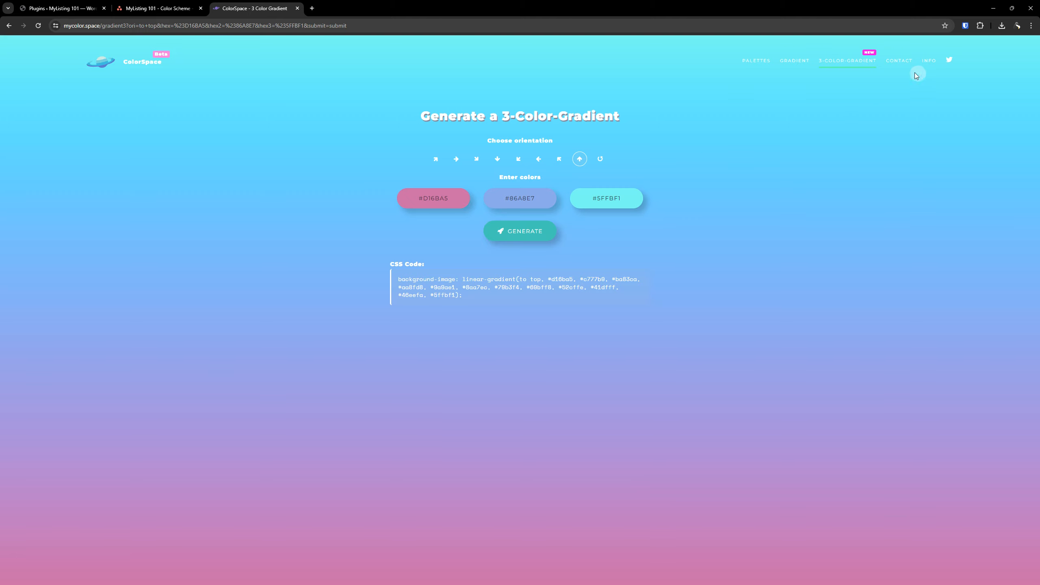
{"action": "left_click", "coordinate": [758, 64]}
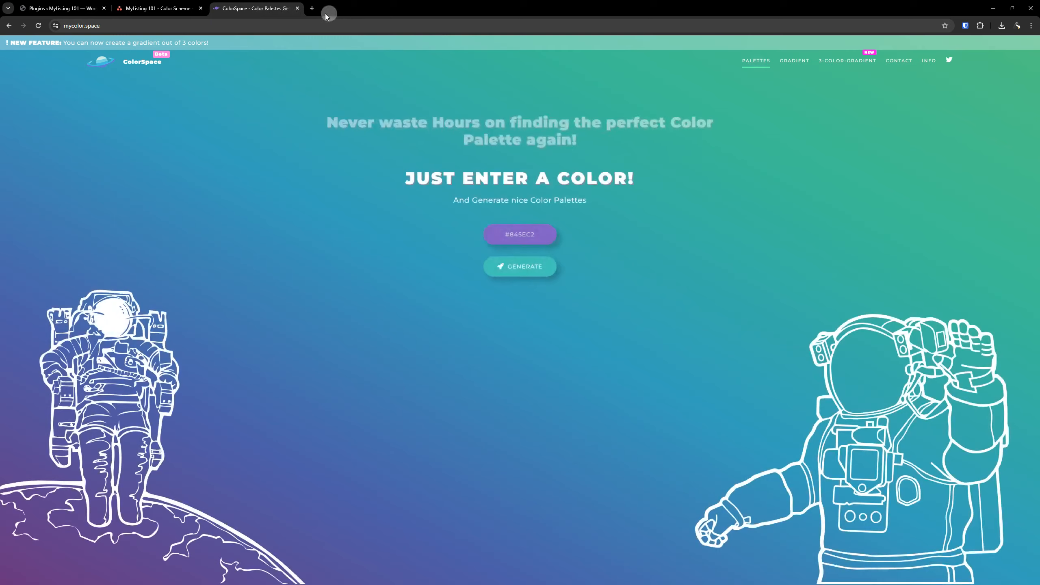
{"action": "left_click", "coordinate": [298, 8]}
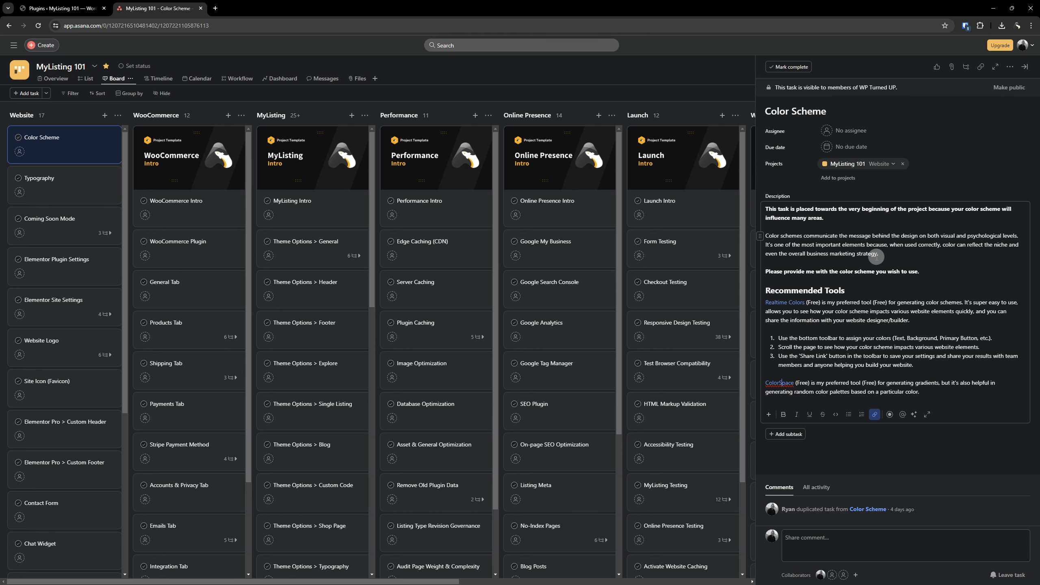
- Close the Color Scheme task's details and delete the task from the Website column
{"action": "left_click", "coordinate": [1023, 68]}
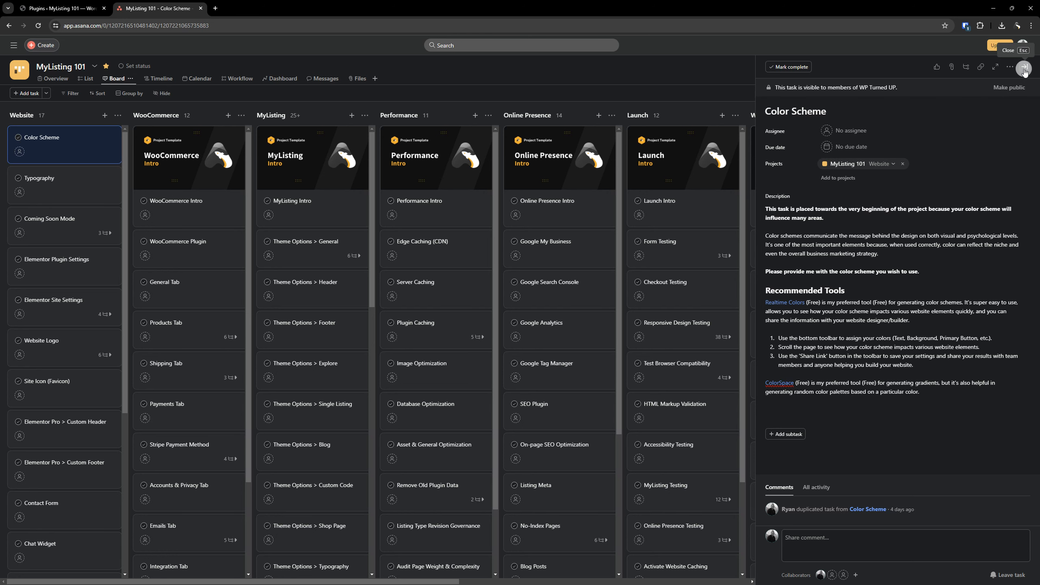
{"action": "right_click", "coordinate": [49, 144]}
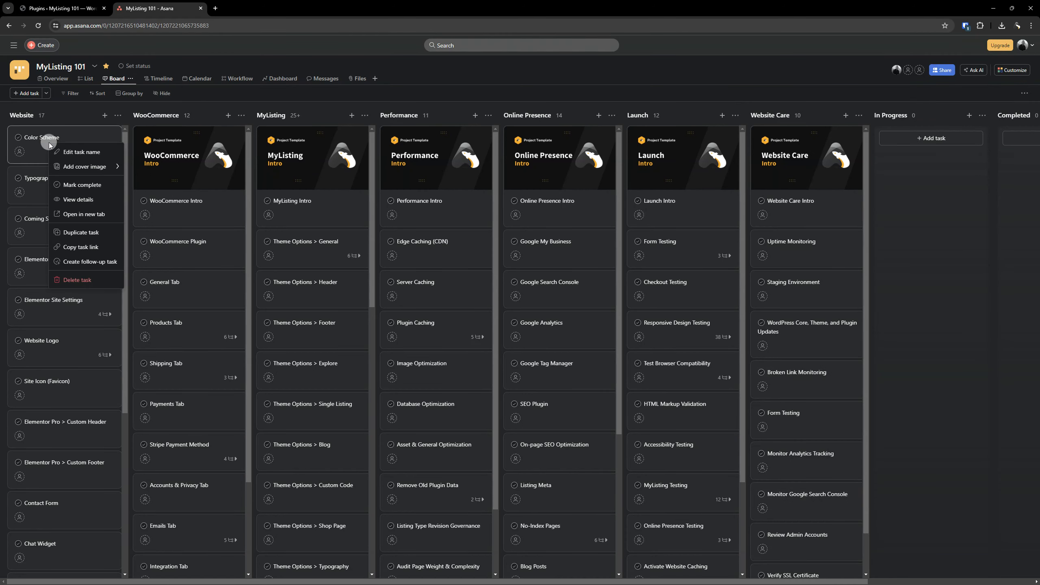
{"action": "left_click", "coordinate": [77, 279]}
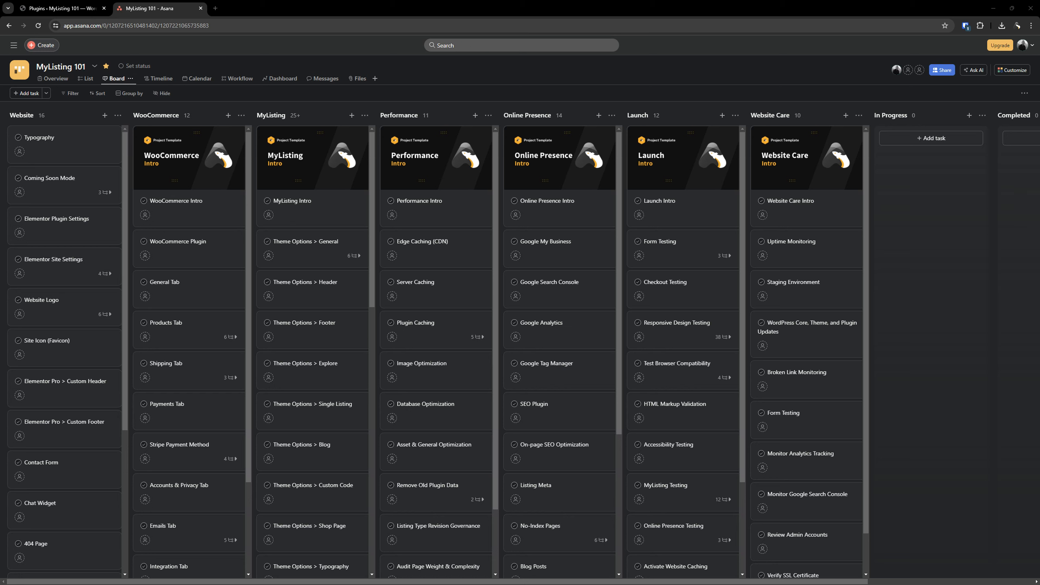
- Open the Elementor Site Settings task, review its description and subtasks such as Configure Global Colors, and close it
{"action": "scroll", "coordinate": [82, 245], "scroll_direction": "down", "scroll_amount": 1}
{"action": "scroll", "coordinate": [82, 244], "scroll_direction": "down", "scroll_amount": 2}
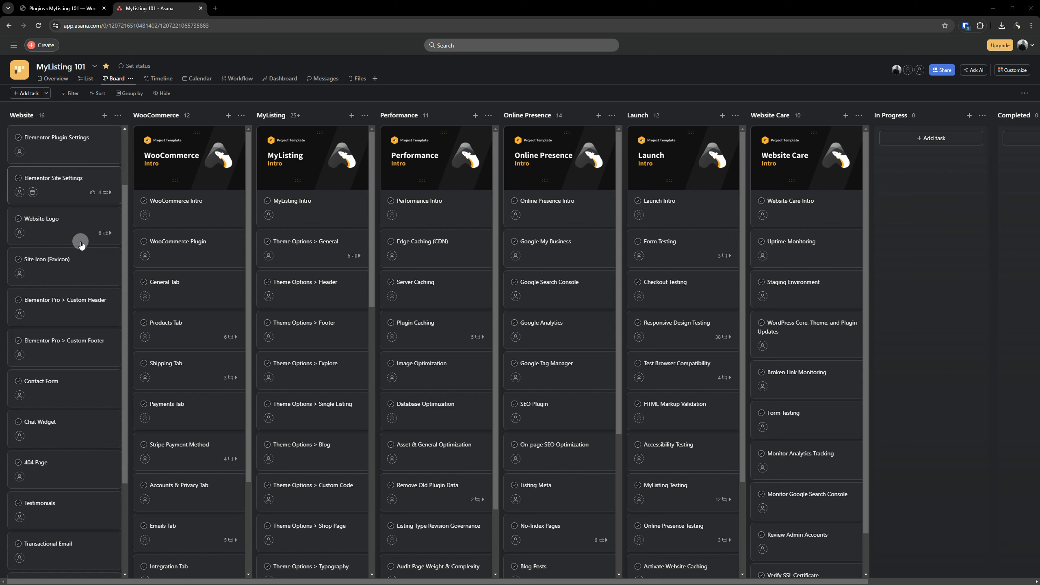
{"action": "left_click", "coordinate": [68, 186]}
{"action": "scroll", "coordinate": [70, 230], "scroll_direction": "up", "scroll_amount": 2}
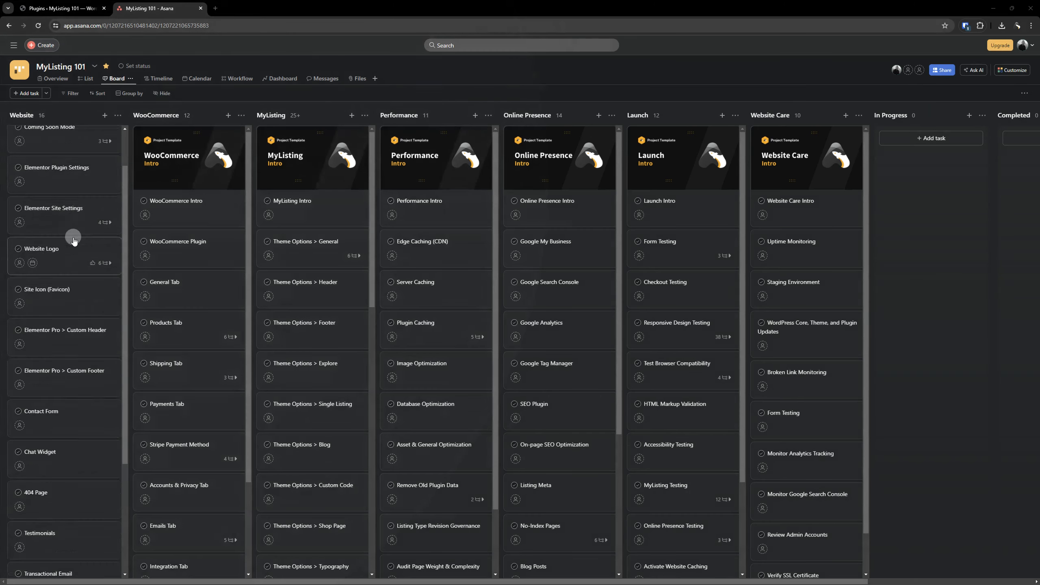
{"action": "left_click", "coordinate": [77, 263]}
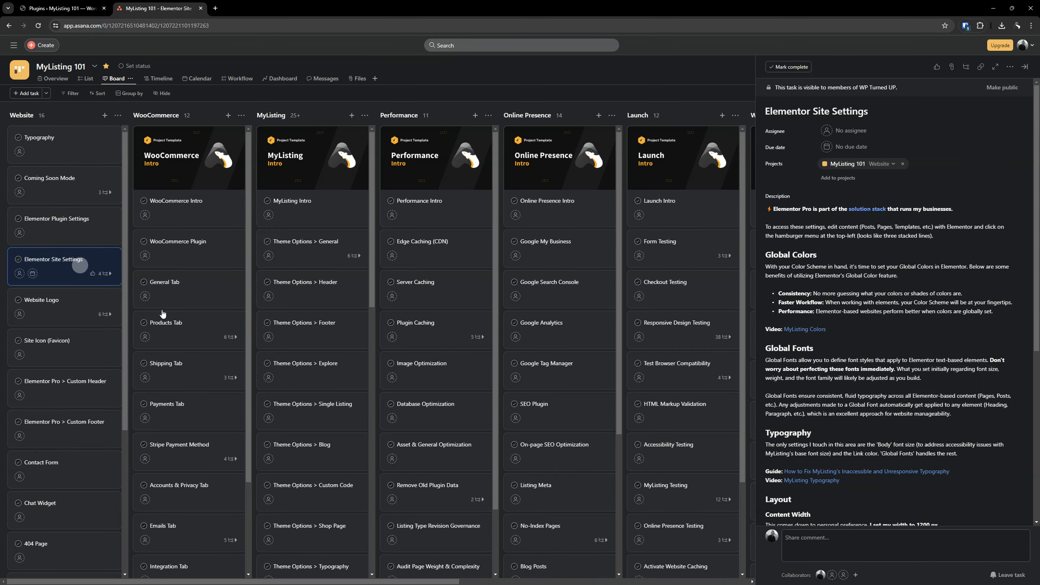
{"action": "scroll", "coordinate": [903, 298], "scroll_direction": "down", "scroll_amount": 4}
{"action": "scroll", "coordinate": [903, 298], "scroll_direction": "down", "scroll_amount": 3}
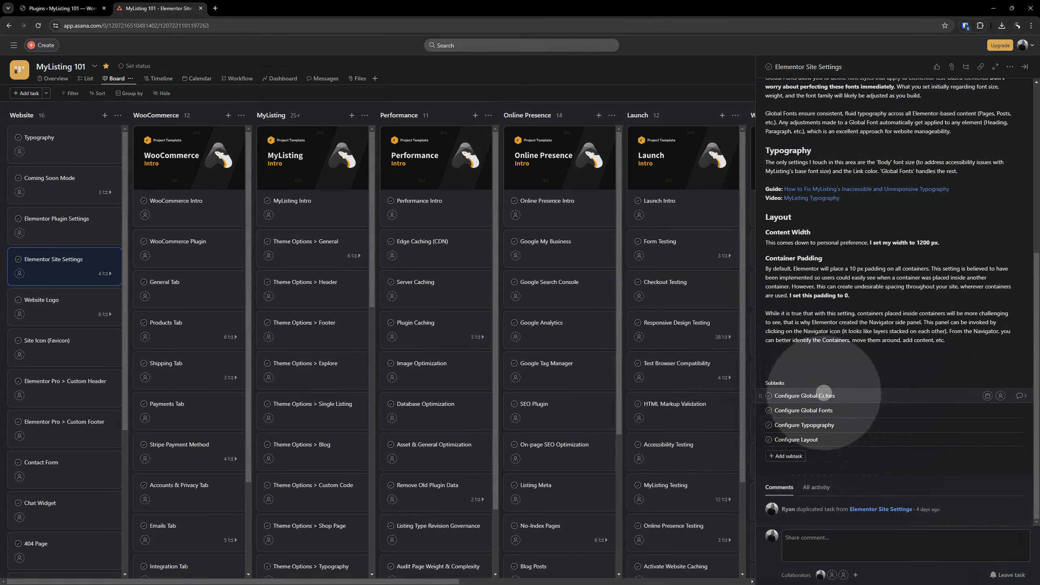
{"action": "triple_click", "coordinate": [826, 393]}
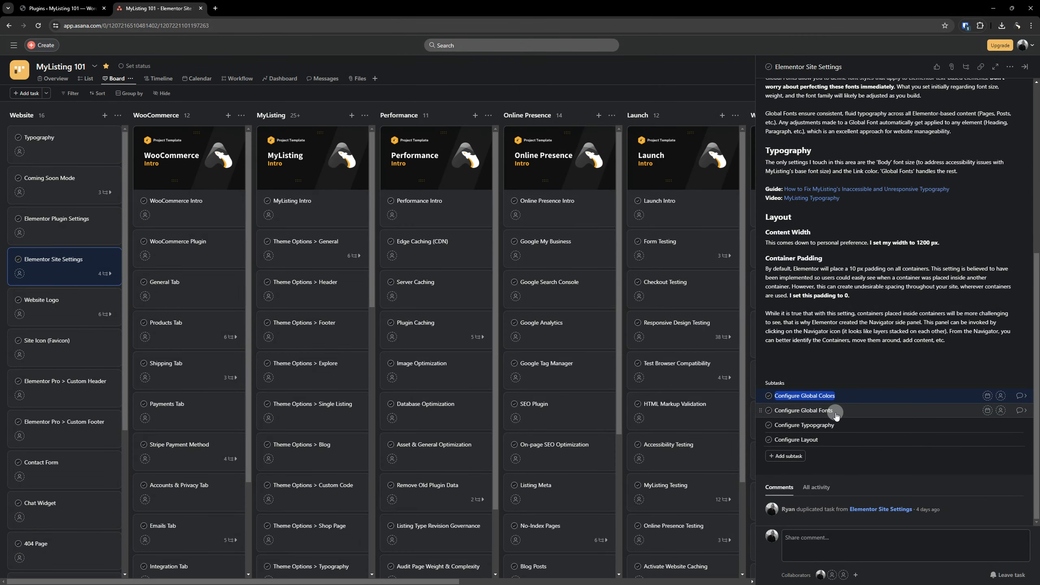
{"action": "scroll", "coordinate": [852, 408], "scroll_direction": "up", "scroll_amount": 6}
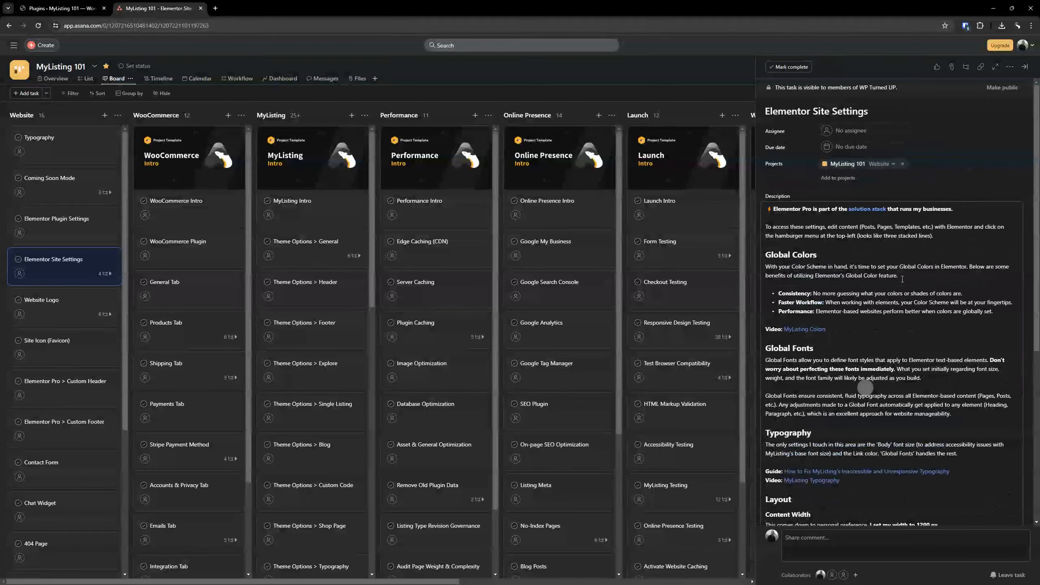
{"action": "left_click", "coordinate": [1010, 68]}
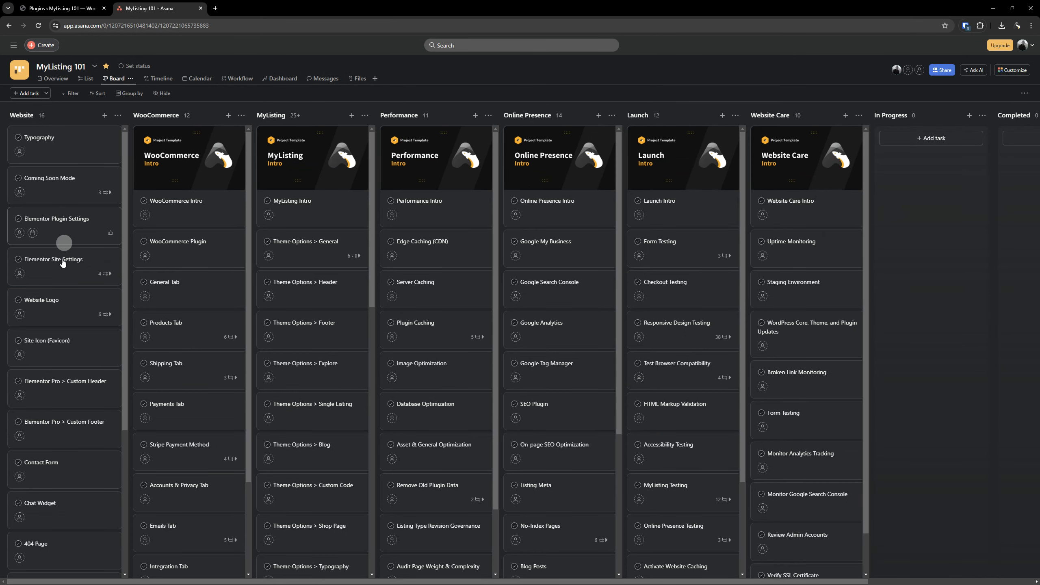
- Move the Elementor Site Settings task to the In Progress column and reopen it to review its description and subtasks
{"action": "left_click_drag", "start_coordinate": [772, 223], "coordinate": [887, 155]}
{"action": "left_click", "coordinate": [921, 147]}
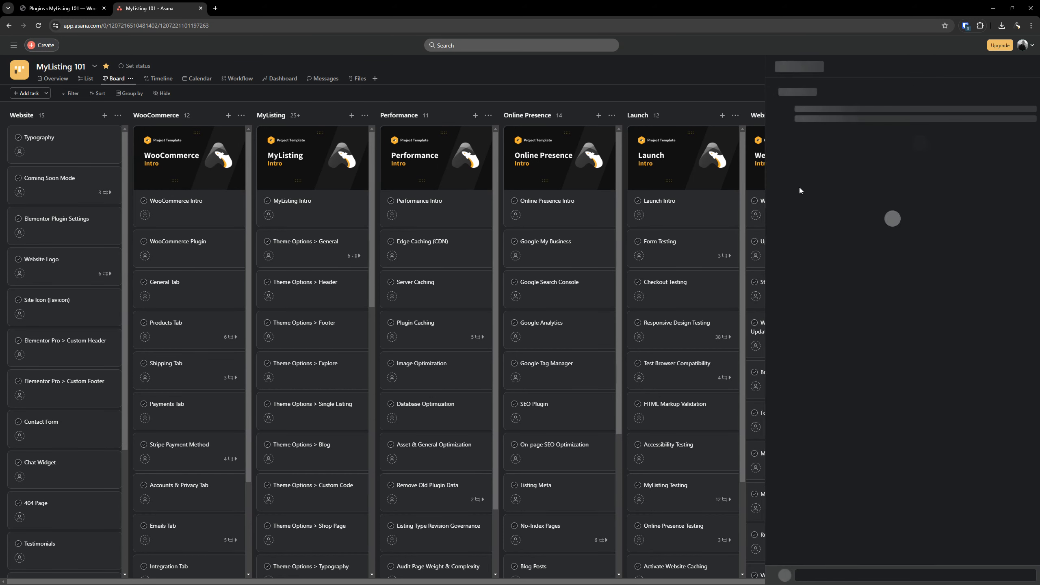
{"action": "scroll", "coordinate": [847, 489], "scroll_direction": "down", "scroll_amount": 5}
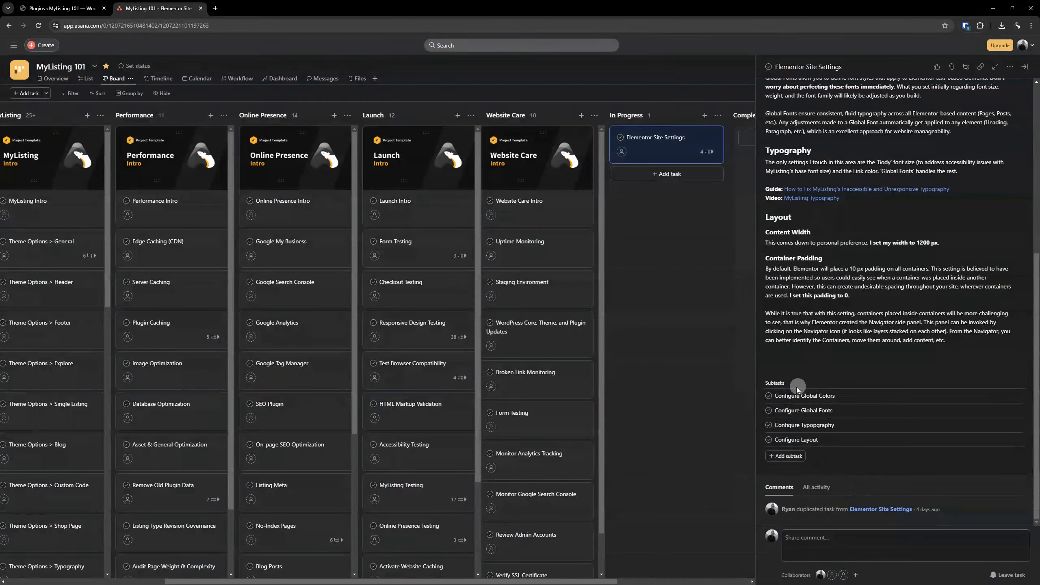
{"action": "scroll", "coordinate": [843, 286], "scroll_direction": "up", "scroll_amount": 7}
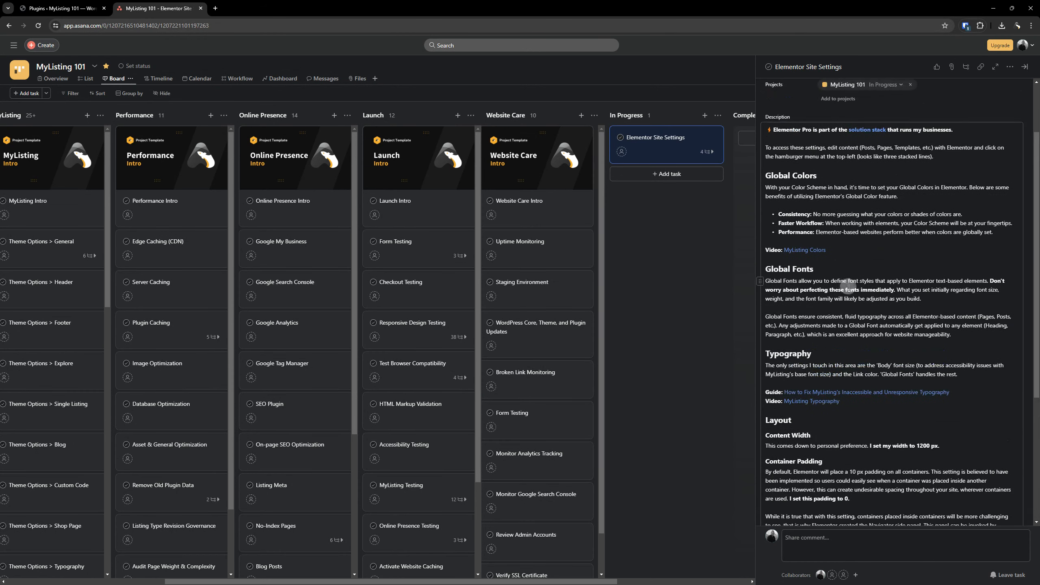
{"action": "scroll", "coordinate": [847, 238], "scroll_direction": "down", "scroll_amount": 1}
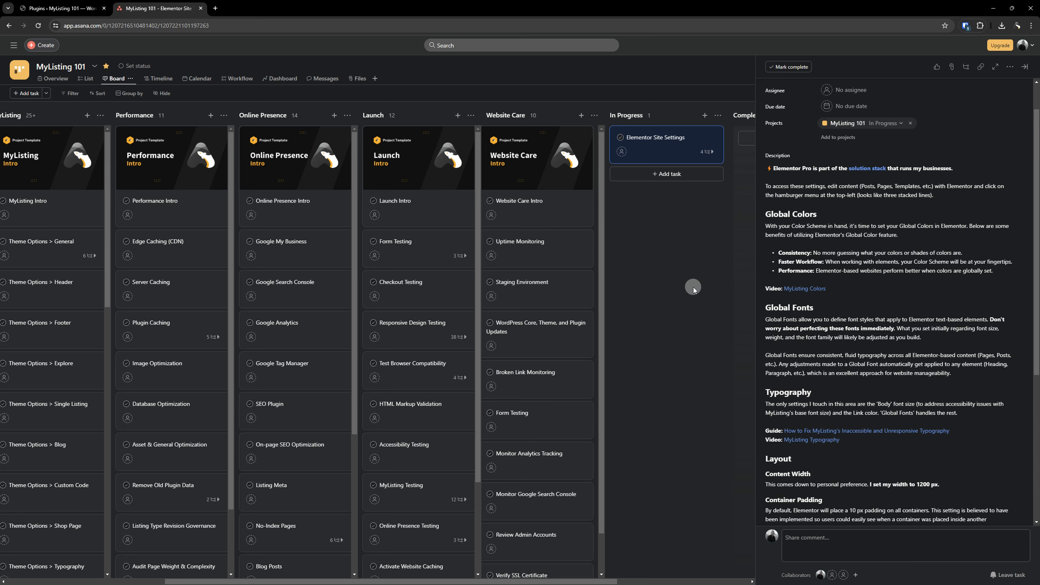
- Close the Elementor Site Settings task and detach the project board from the WordPress browser window
{"action": "left_click", "coordinate": [1024, 66]}
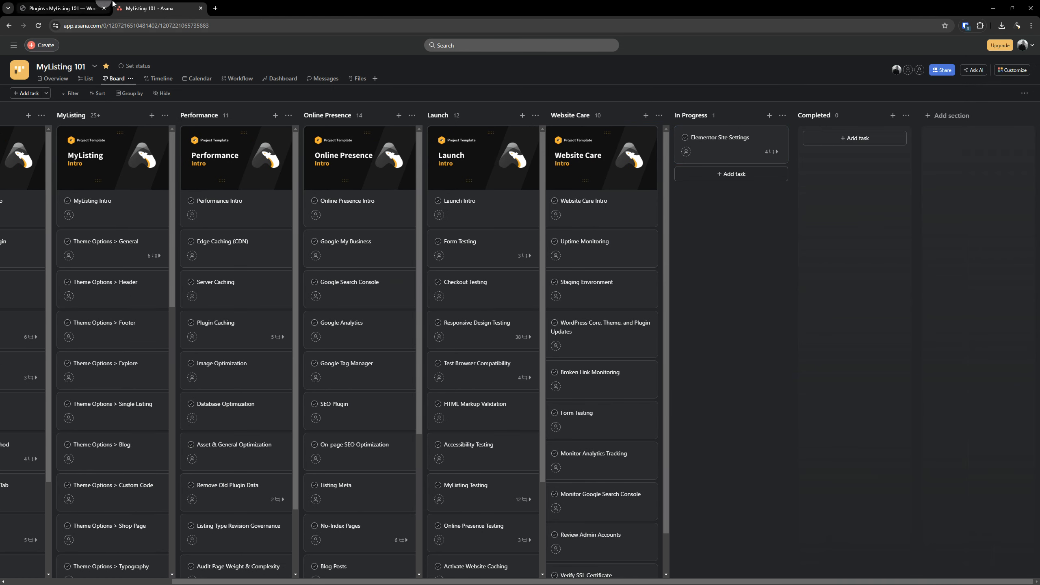
{"action": "left_click_drag", "start_coordinate": [124, 4], "coordinate": [111, 582]}
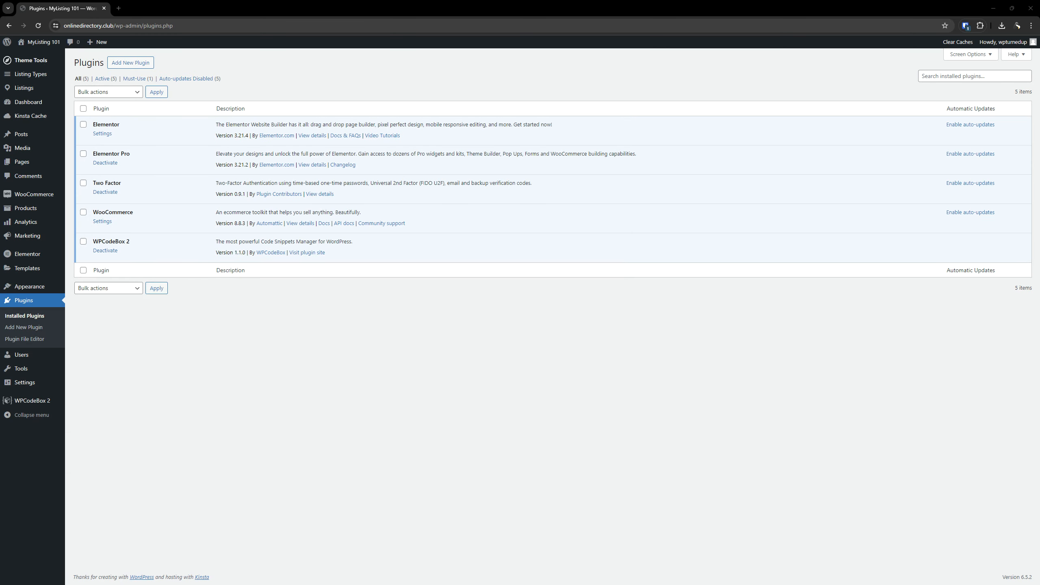
- Open the Home page from the WordPress Pages list in a new tab, edit it with Elementor and dismiss the notification
{"action": "left_click", "coordinate": [12, 209]}
{"action": "left_click", "coordinate": [15, 195]}
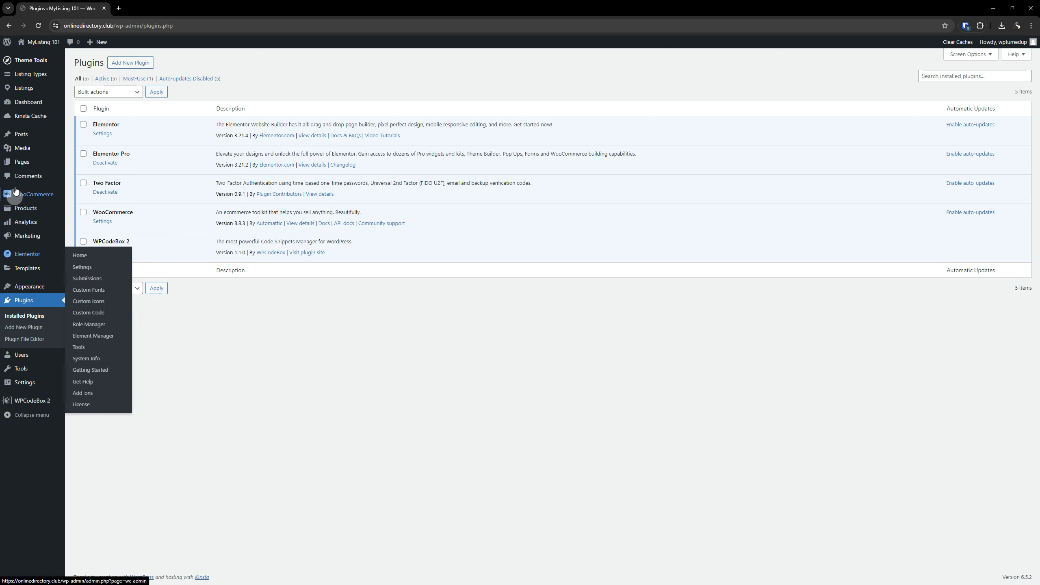
{"action": "left_click", "coordinate": [22, 161]}
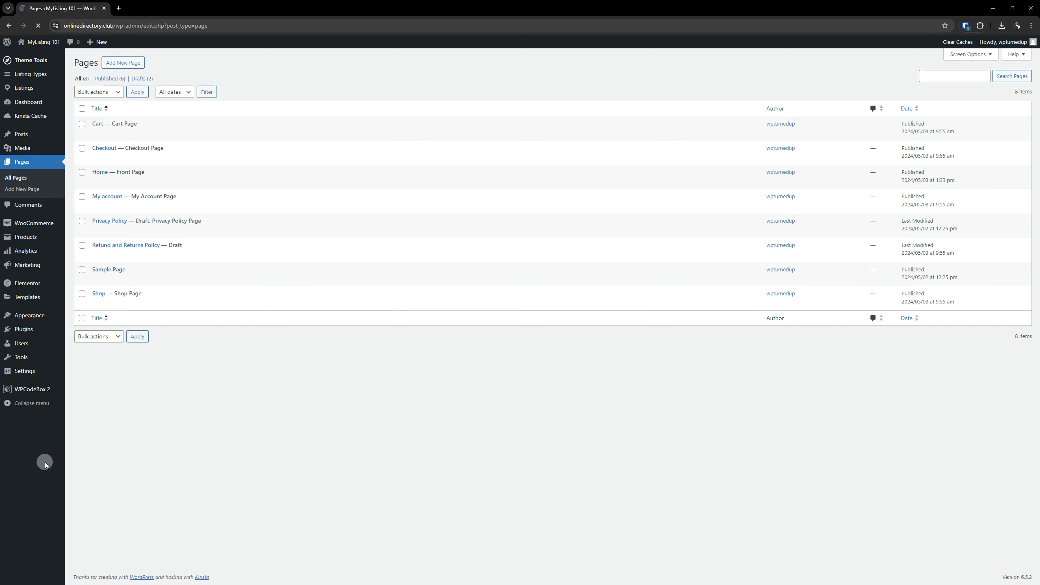
{"action": "right_click", "coordinate": [96, 182]}
{"action": "left_click", "coordinate": [119, 185]}
{"action": "left_click", "coordinate": [139, 8]}
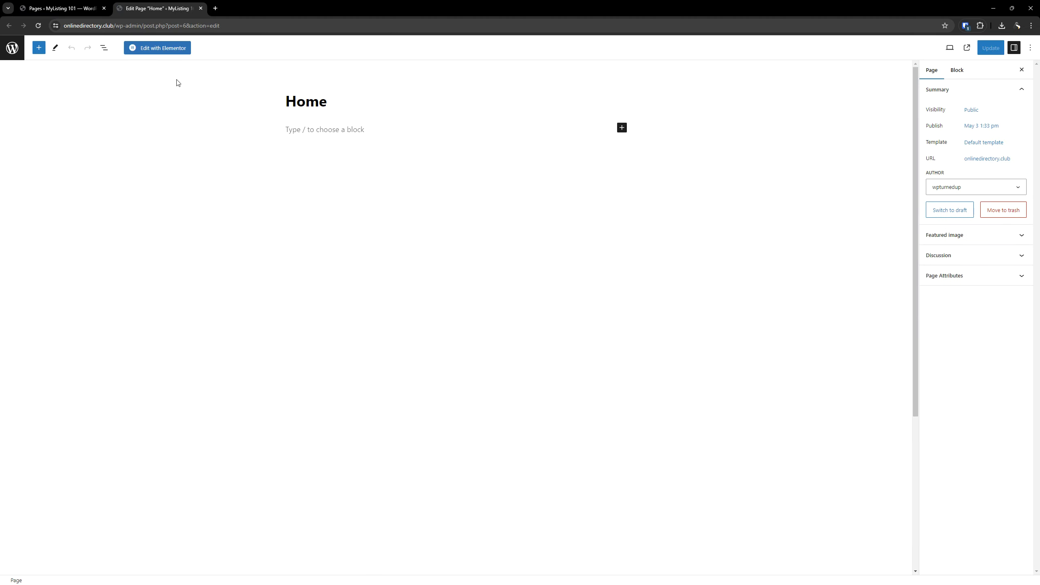
{"action": "left_click", "coordinate": [163, 48]}
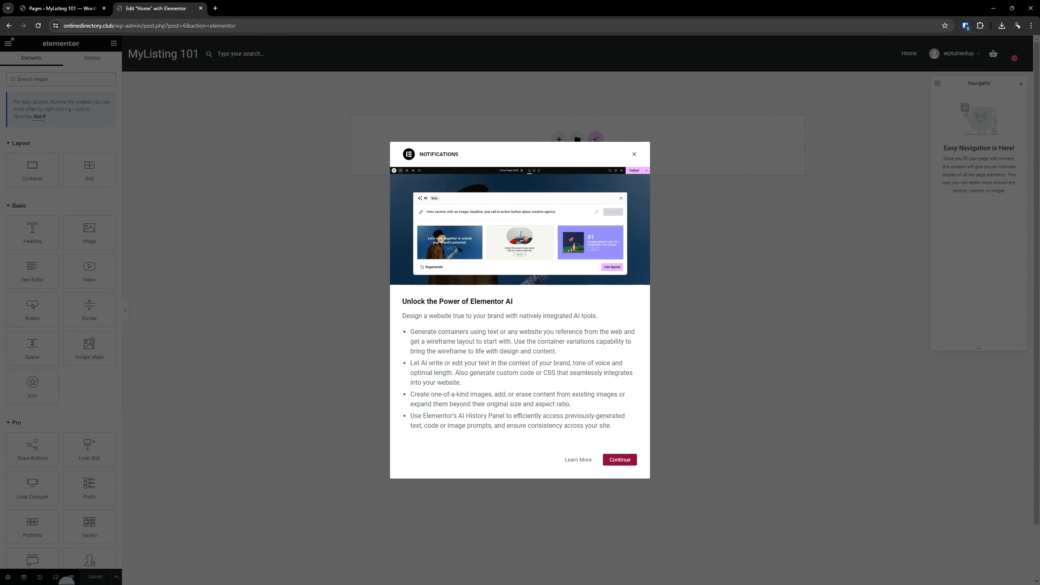
{"action": "left_click", "coordinate": [634, 156]}
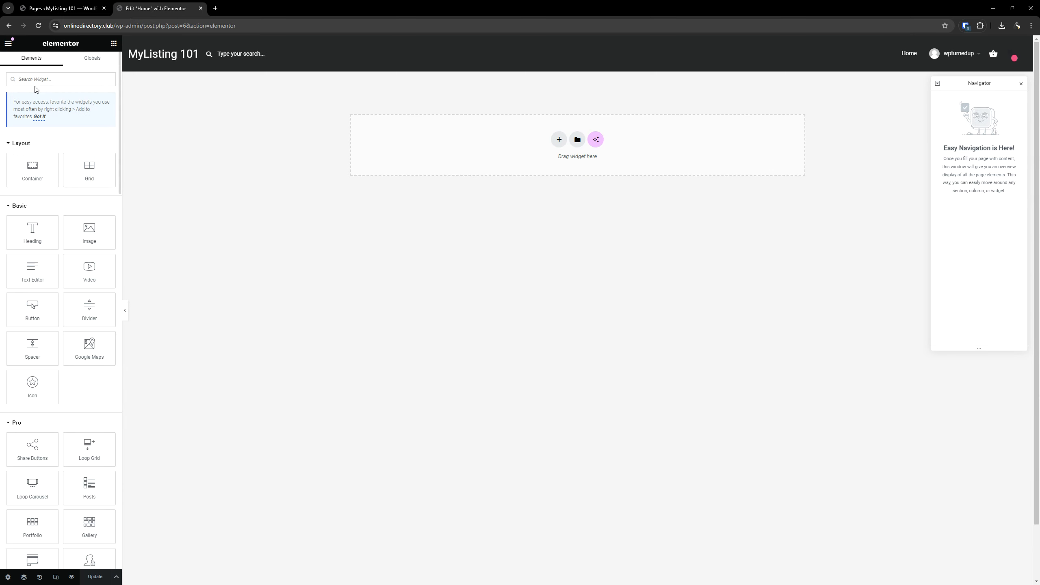
- Set the UI Theme to Dark in Elementor's User Preferences and close the Navigator
{"action": "left_click", "coordinate": [7, 44]}
{"action": "left_click", "coordinate": [7, 45]}
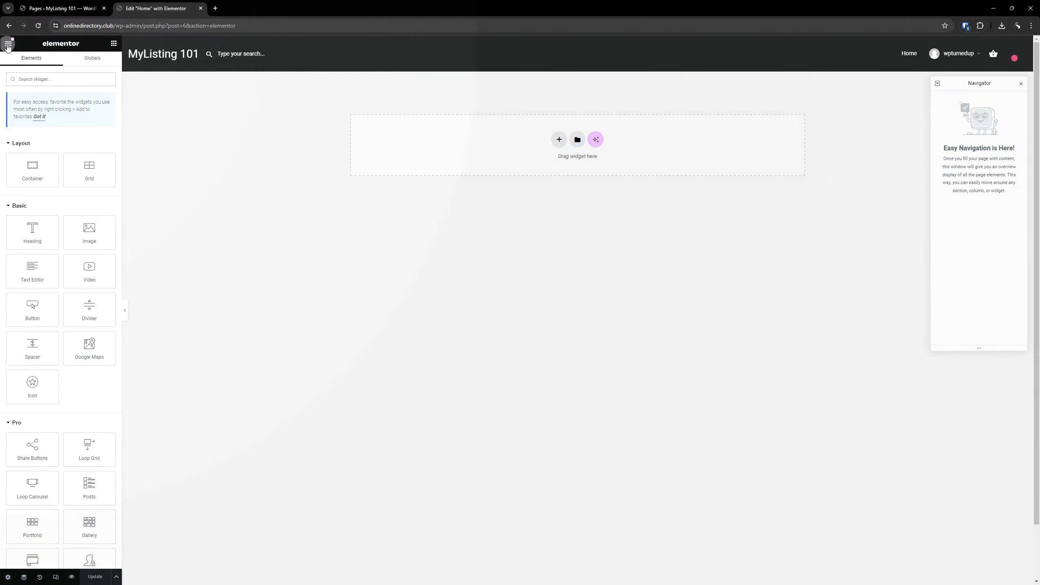
{"action": "left_click", "coordinate": [7, 46]}
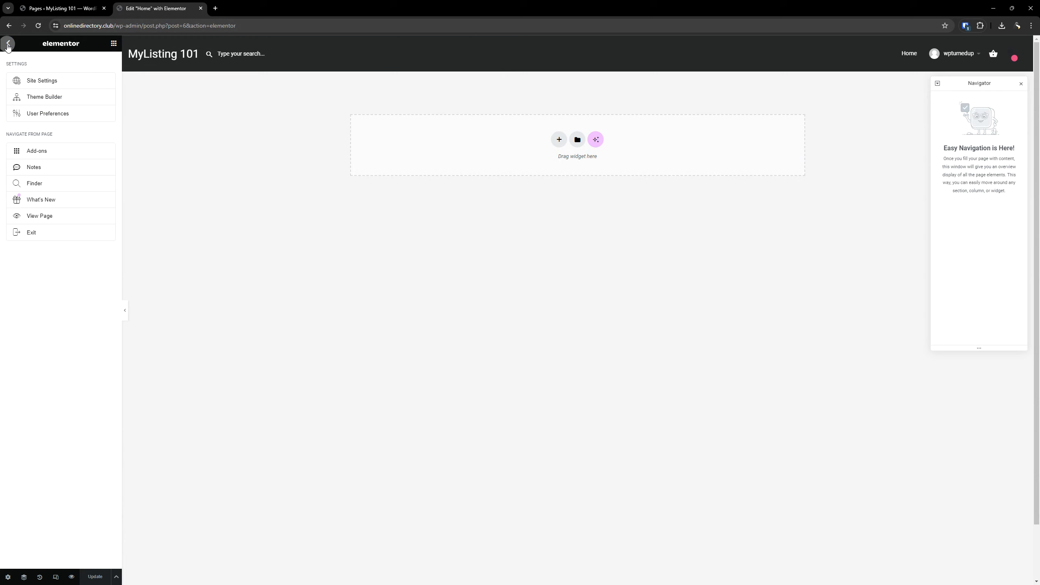
{"action": "left_click", "coordinate": [56, 116]}
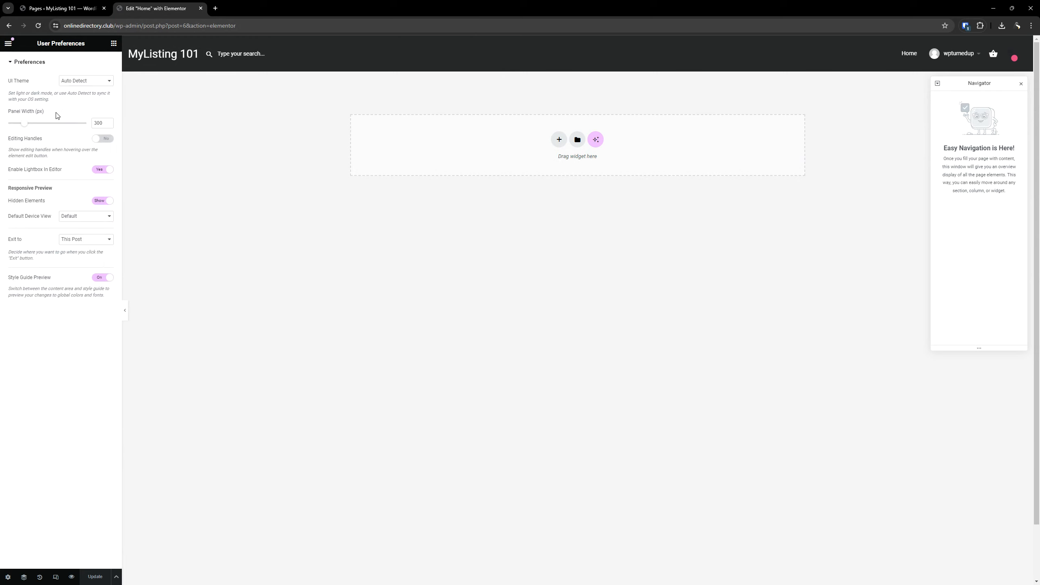
{"action": "left_click", "coordinate": [76, 80]}
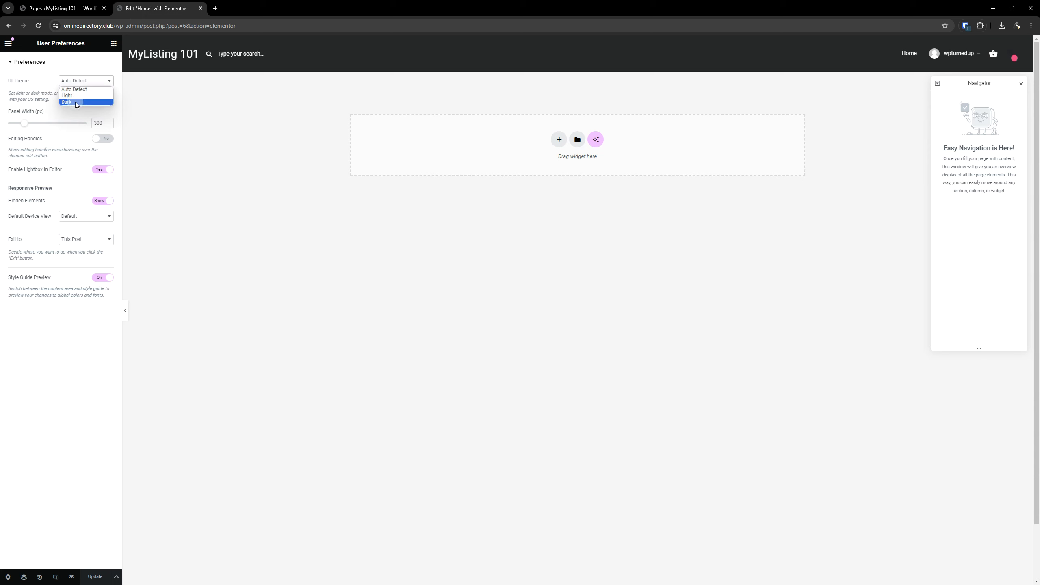
{"action": "left_click", "coordinate": [67, 101]}
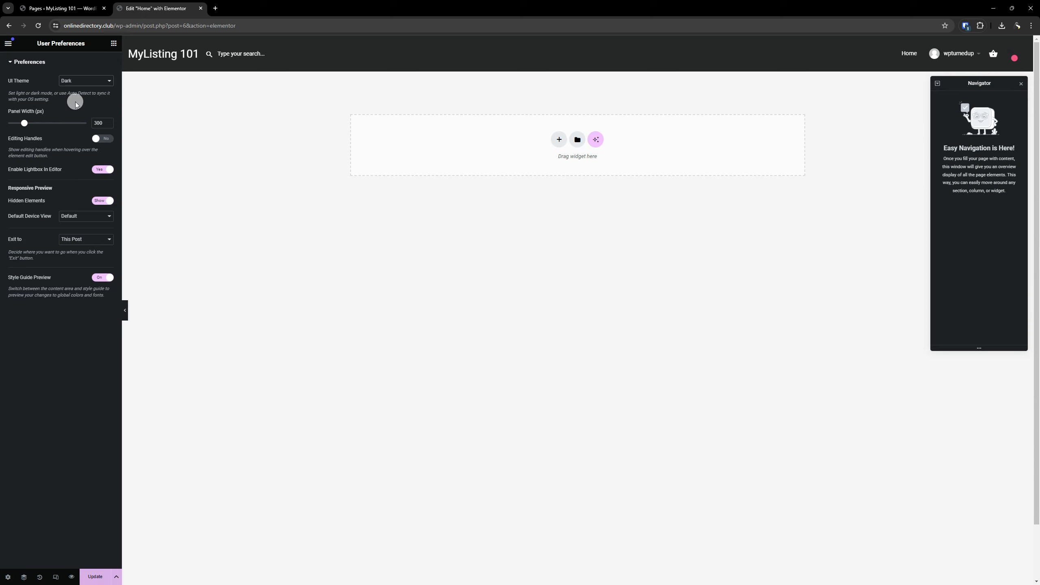
{"action": "left_click", "coordinate": [1021, 84]}
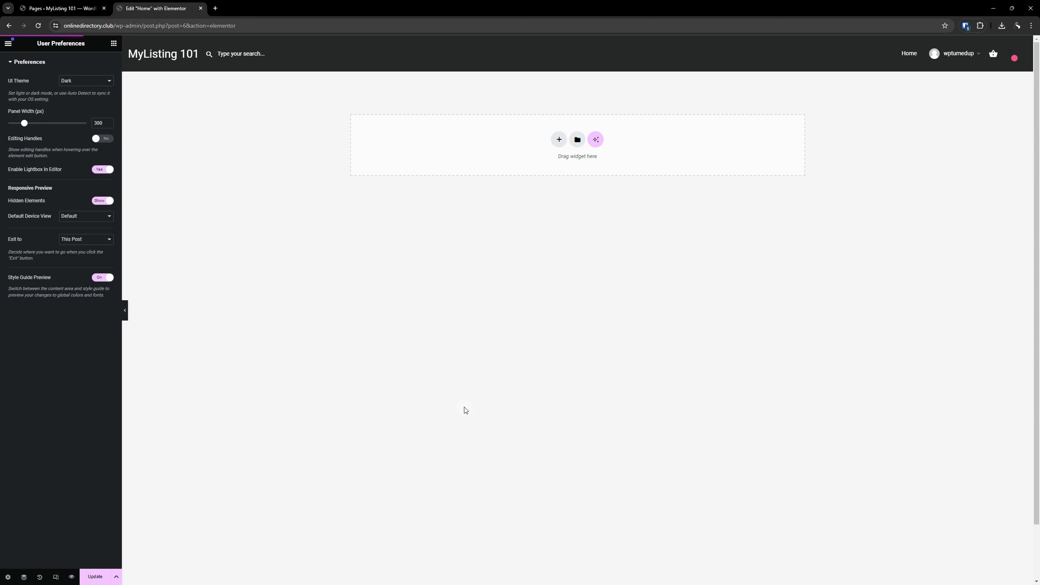
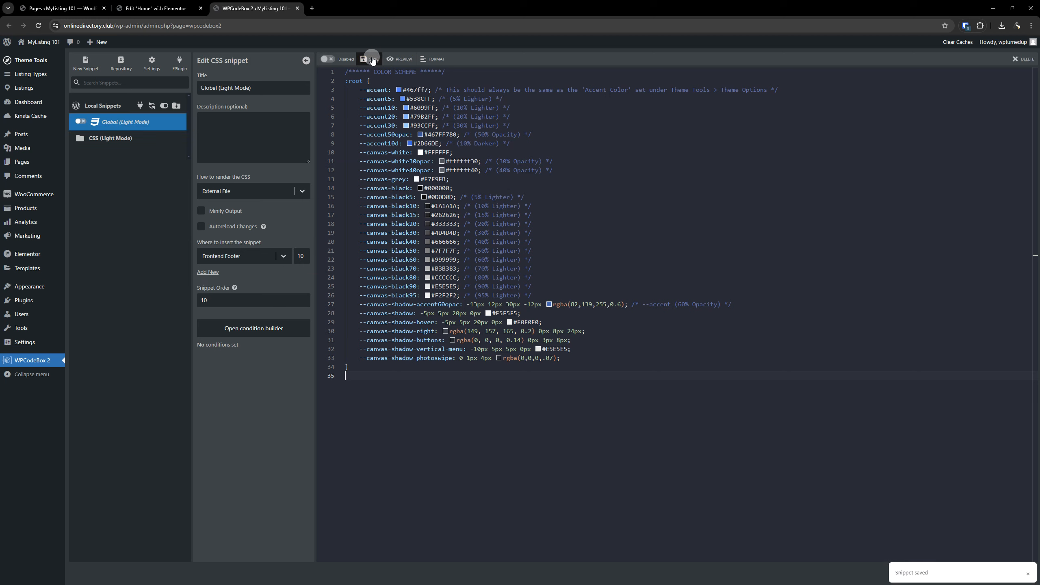
- Enable the Global (Light Mode) CSS snippet in WPCodeBox 2 and compare its colors with Elementor's Global Colors
{"action": "left_click", "coordinate": [327, 59]}
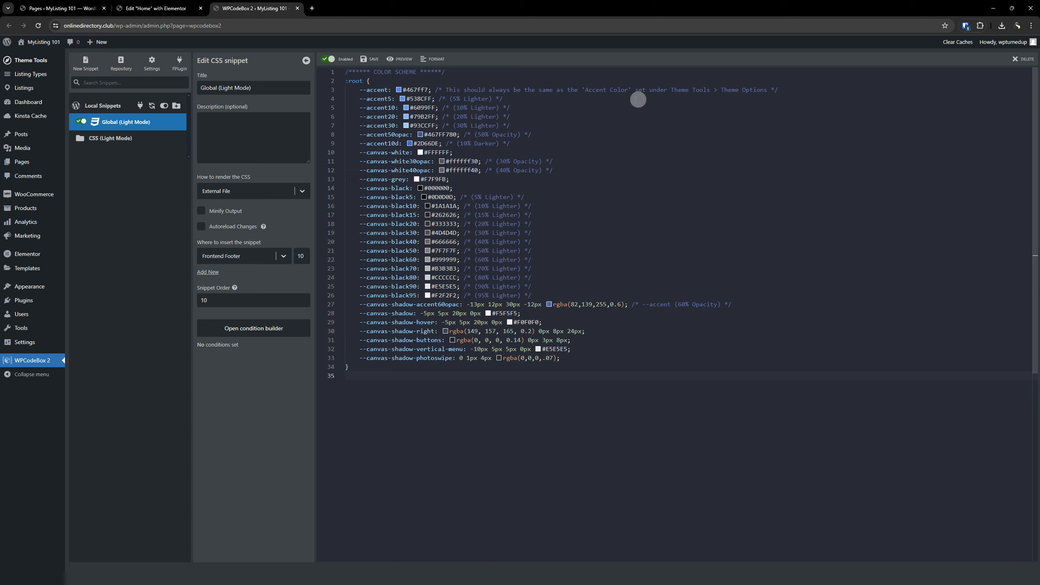
{"action": "left_click", "coordinate": [151, 6]}
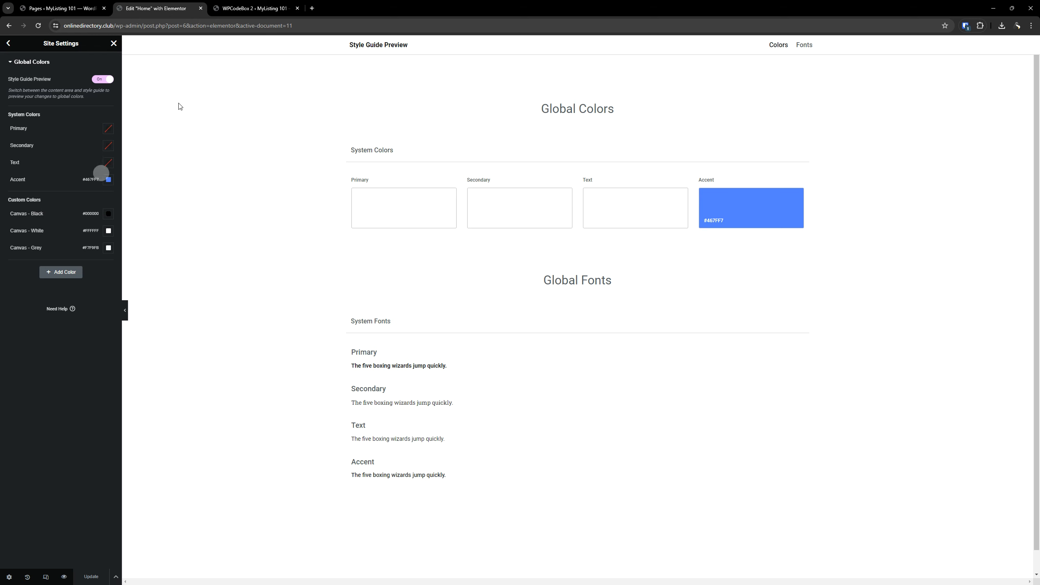
{"action": "left_click", "coordinate": [261, 5]}
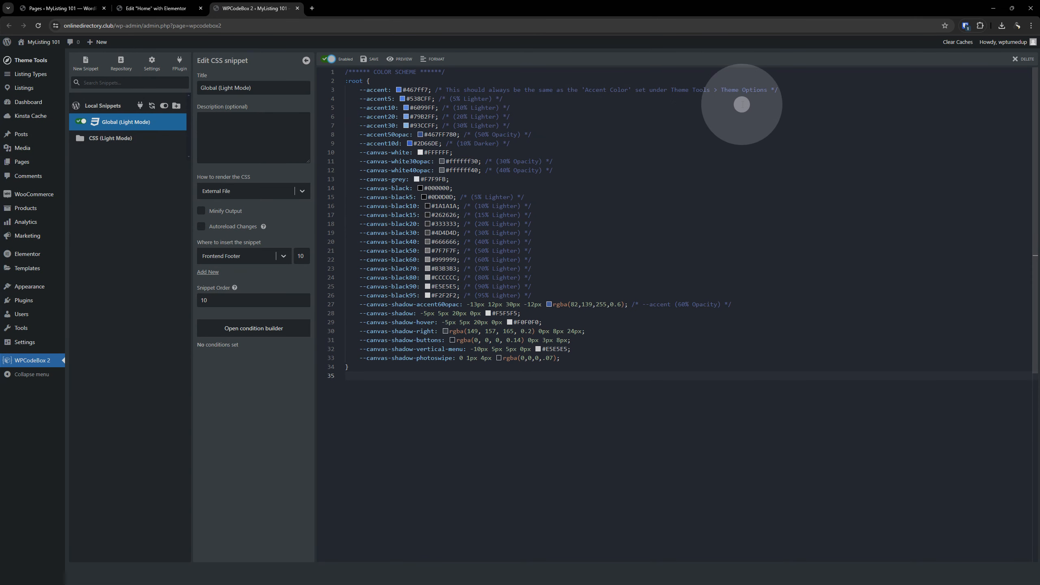
- Open the MyListing Theme Options in a new first tab, set the Accent Color to #467FF7 and update the options
{"action": "left_click", "coordinate": [68, 8]}
{"action": "mouse_move", "coordinate": [41, 60]}
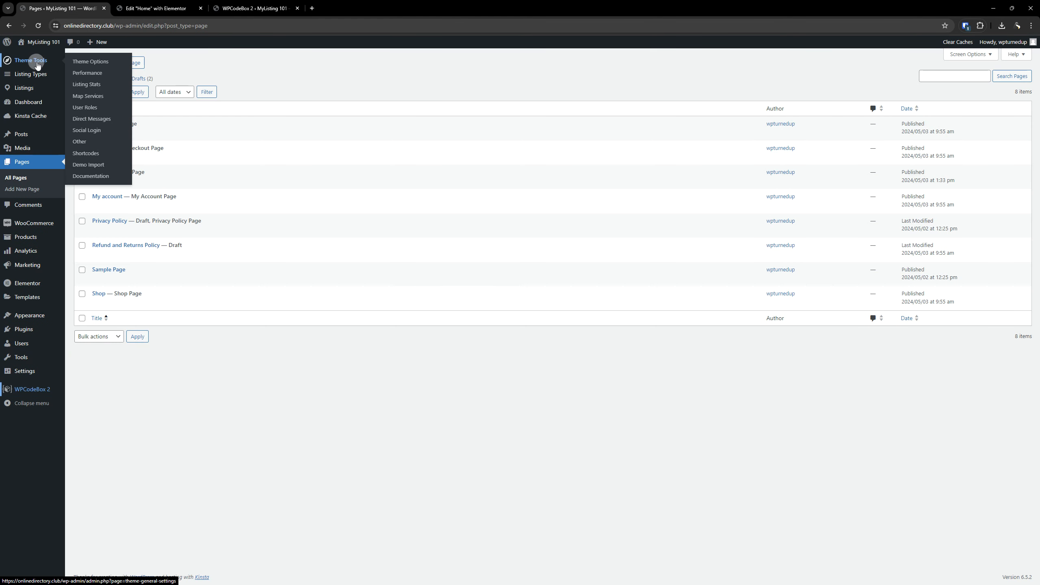
{"action": "right_click", "coordinate": [85, 65]}
{"action": "left_click", "coordinate": [114, 71]}
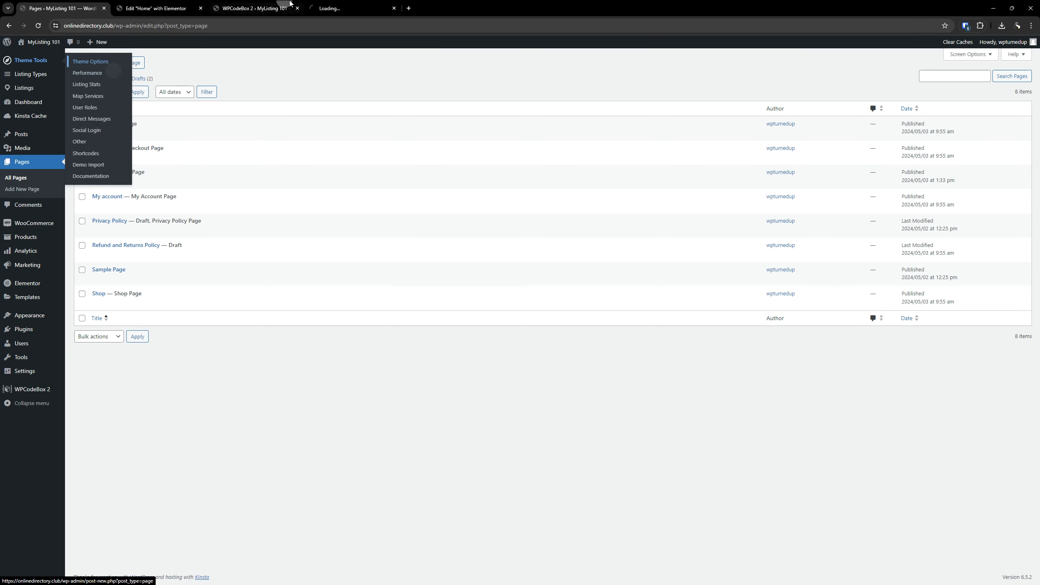
{"action": "left_click_drag", "start_coordinate": [359, 3], "coordinate": [54, 17]}
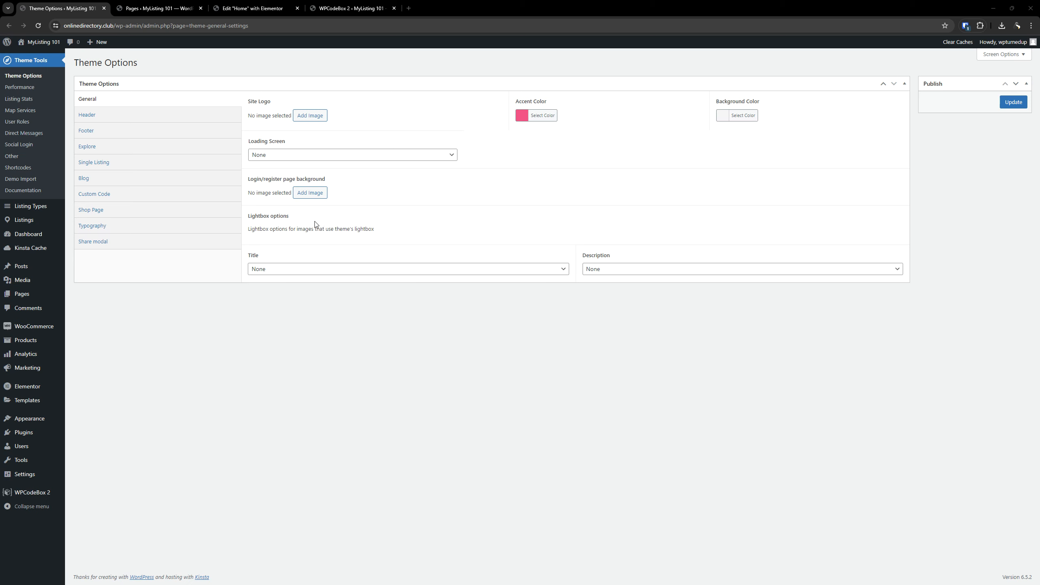
{"action": "left_click", "coordinate": [548, 115]}
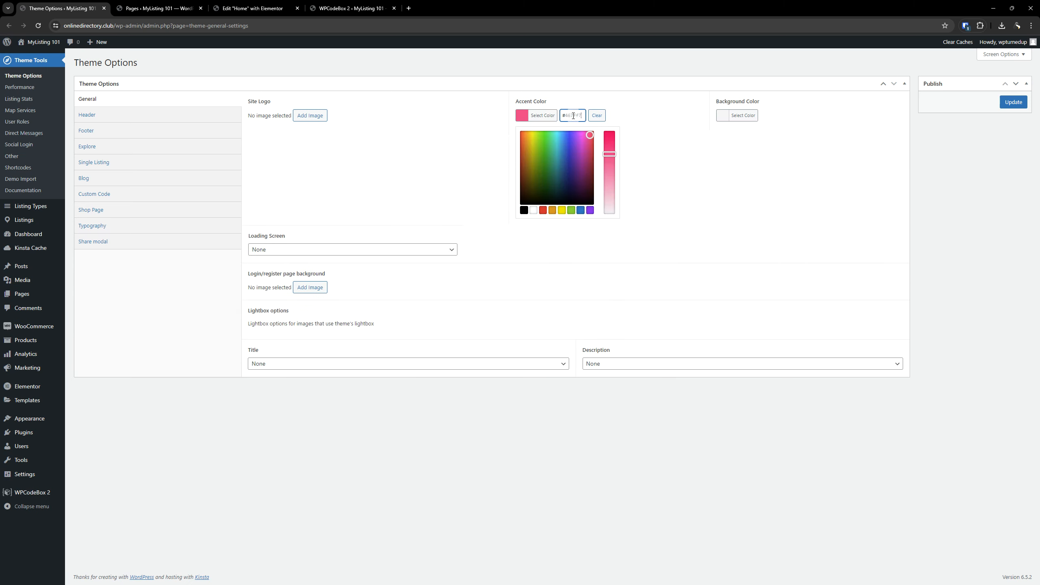
{"action": "left_click", "coordinate": [1013, 102]}
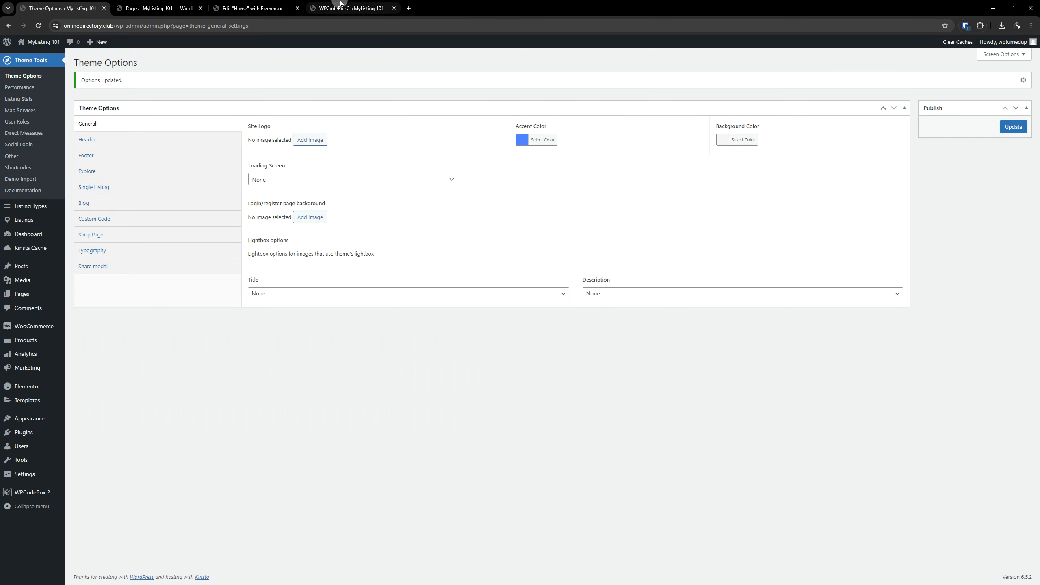
- Compare the accent color across the CSS snippet, Elementor's Global Colors and the Theme Options
{"action": "left_click", "coordinate": [344, 7]}
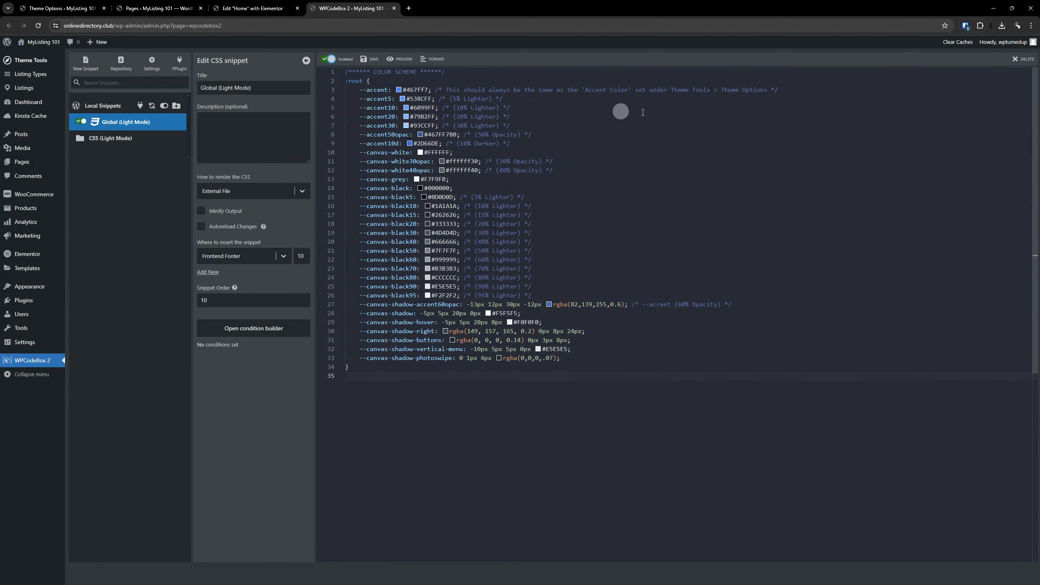
{"action": "left_click", "coordinate": [399, 90]}
{"action": "left_click", "coordinate": [260, 6]}
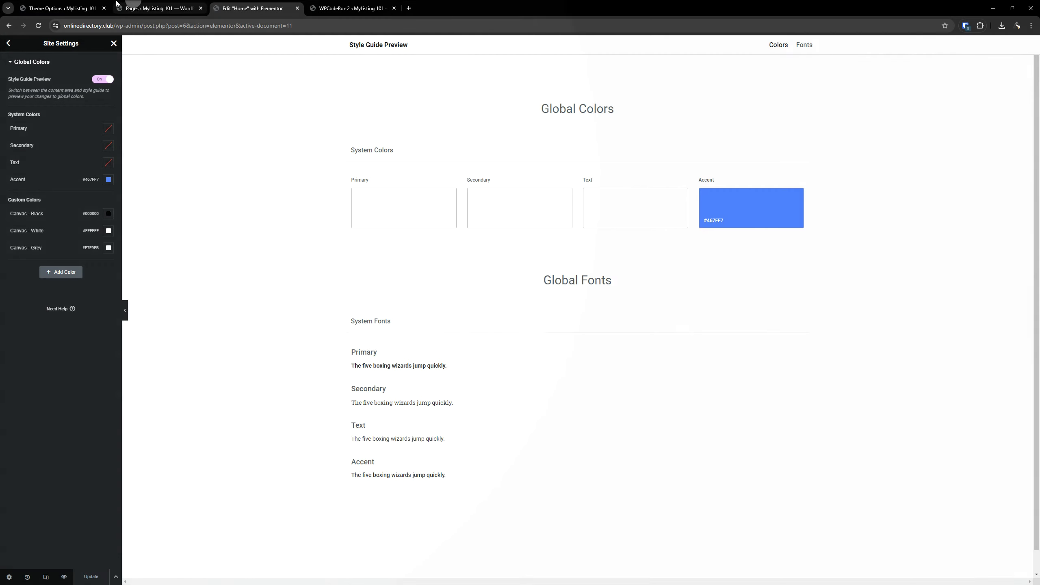
{"action": "left_click", "coordinate": [93, 4]}
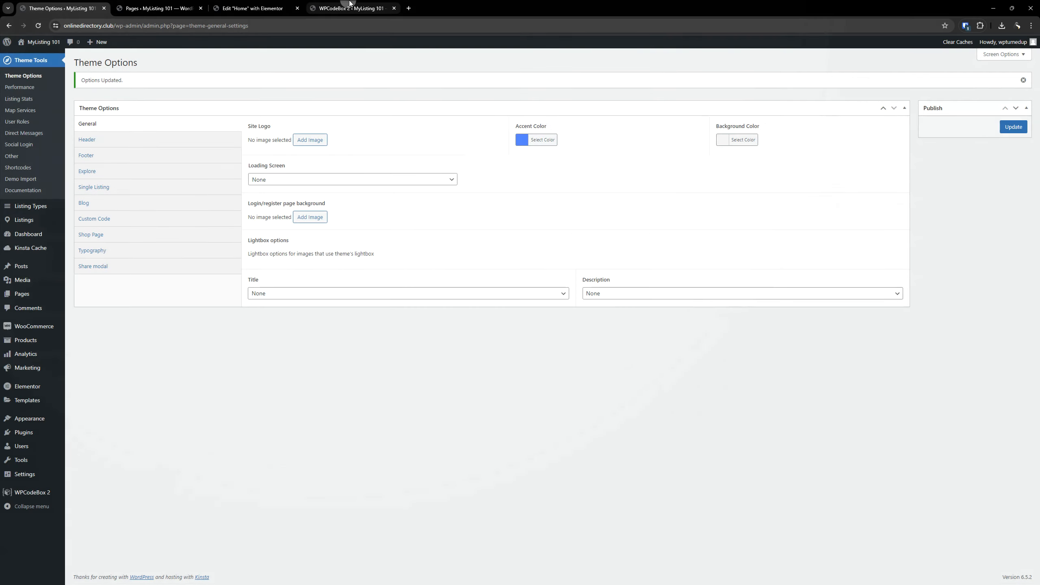
{"action": "left_click", "coordinate": [352, 7]}
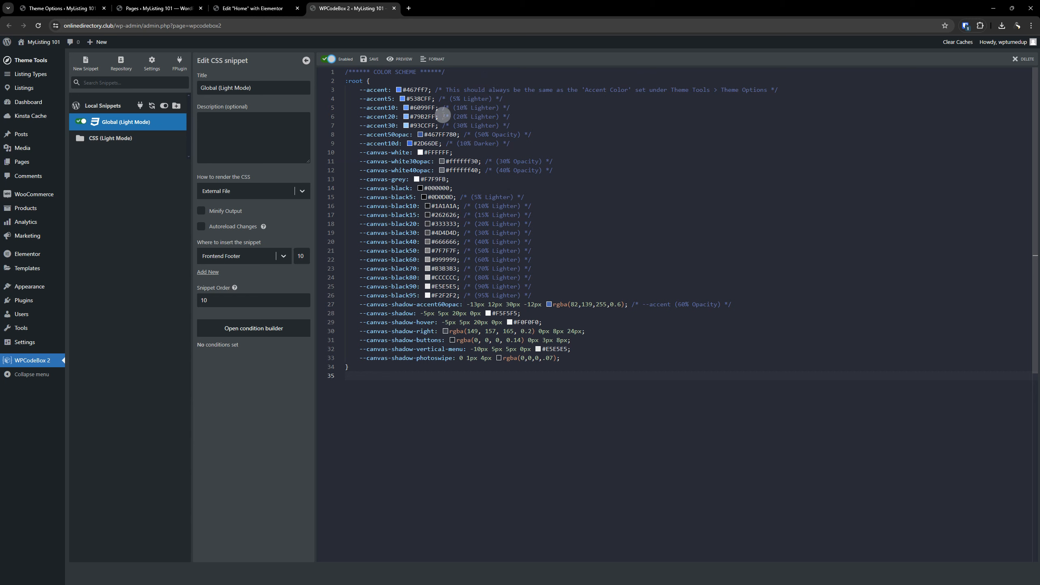
- Examine the accent shade variables and canvas-black color in the snippet, and recheck the Accent Color in Theme Options
{"action": "left_click_drag", "start_coordinate": [532, 134], "coordinate": [359, 99]}
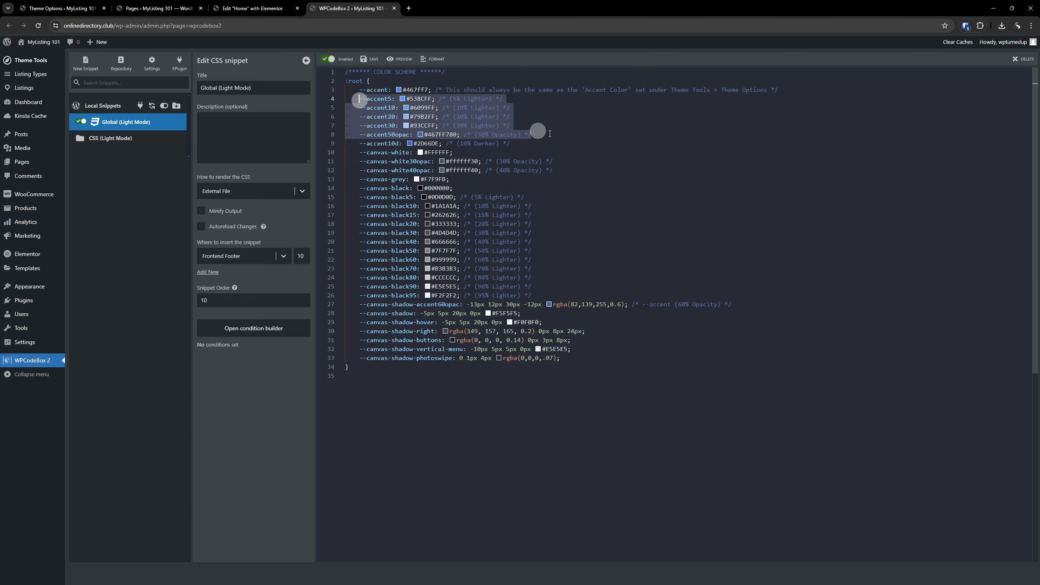
{"action": "left_click", "coordinate": [660, 123]}
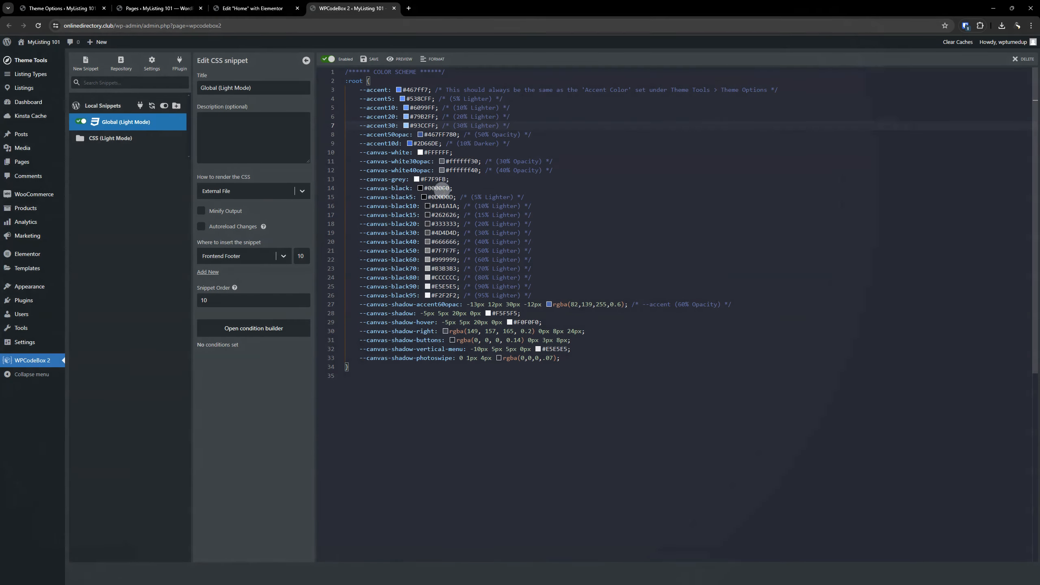
{"action": "mouse_move", "coordinate": [442, 187]}
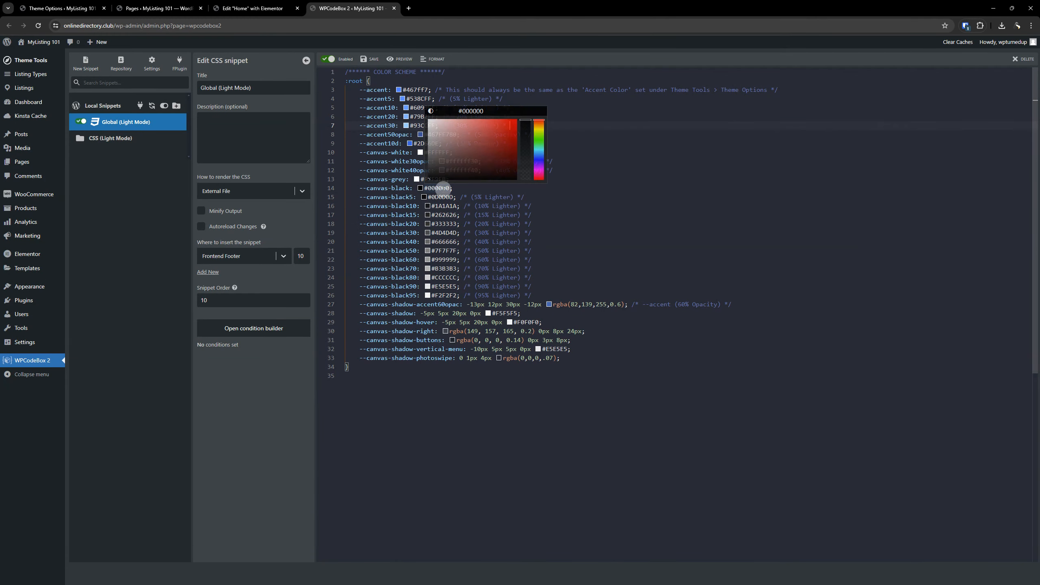
{"action": "left_click", "coordinate": [540, 430]}
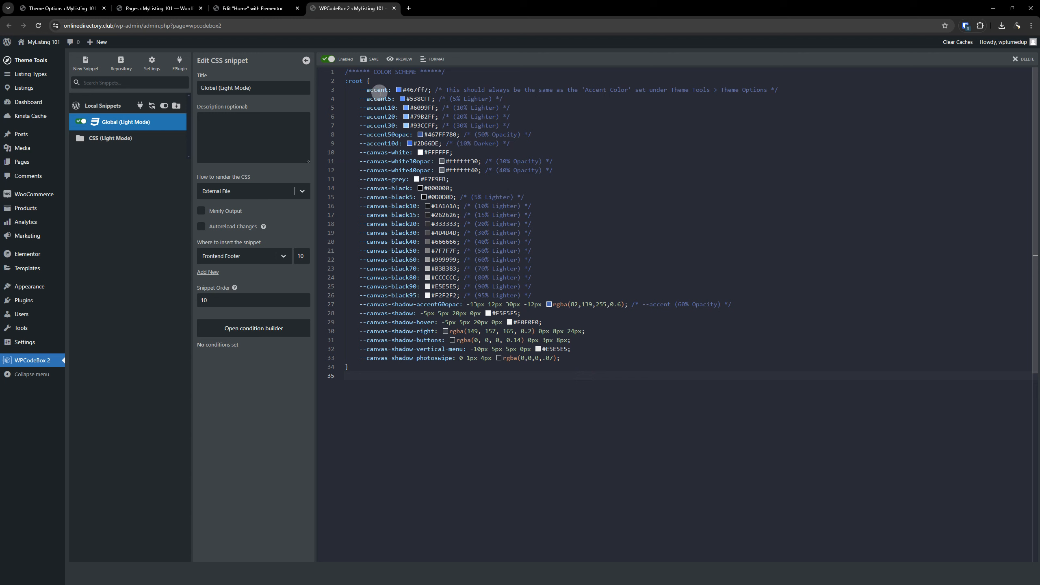
{"action": "key", "text": "ctrl"}
{"action": "key", "text": "ctrl"}
{"action": "left_click", "coordinate": [71, 3]}
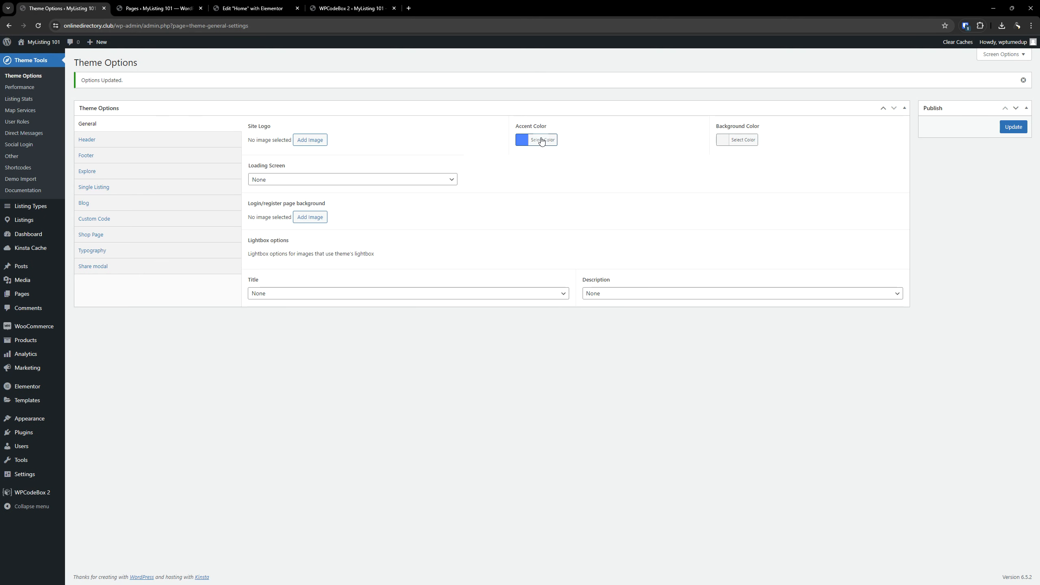
- Add a .heading rule with color: var(--accent) below the :root block of the Global (Light Mode) snippet, and inspect the --accent color value
{"action": "left_click", "coordinate": [351, 8]}
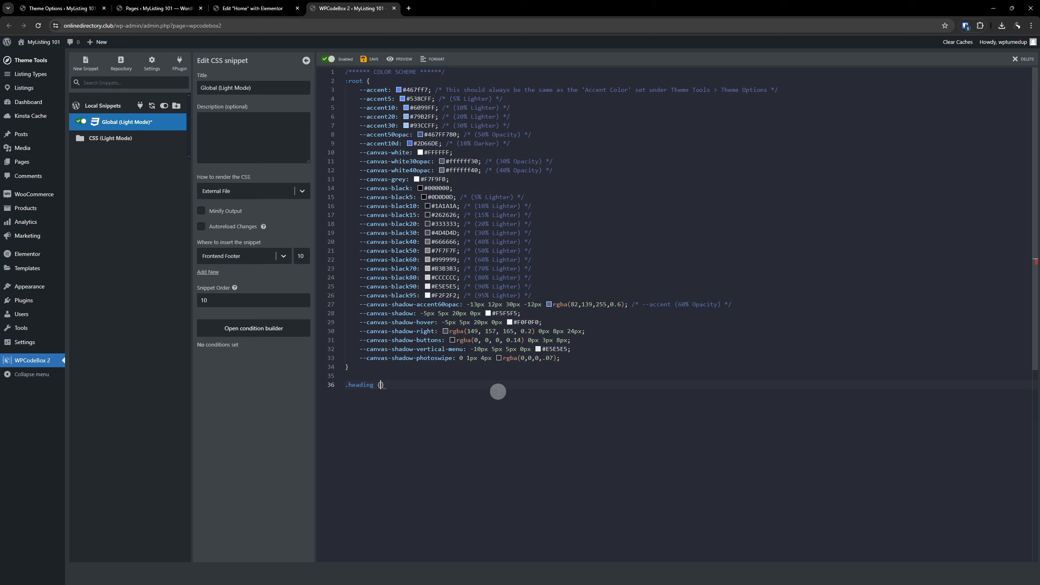
{"action": "type", "text": "color"}
{"action": "key", "text": "Return"}
{"action": "type", "text": "var"}
{"action": "type", "text": "(--accent"}
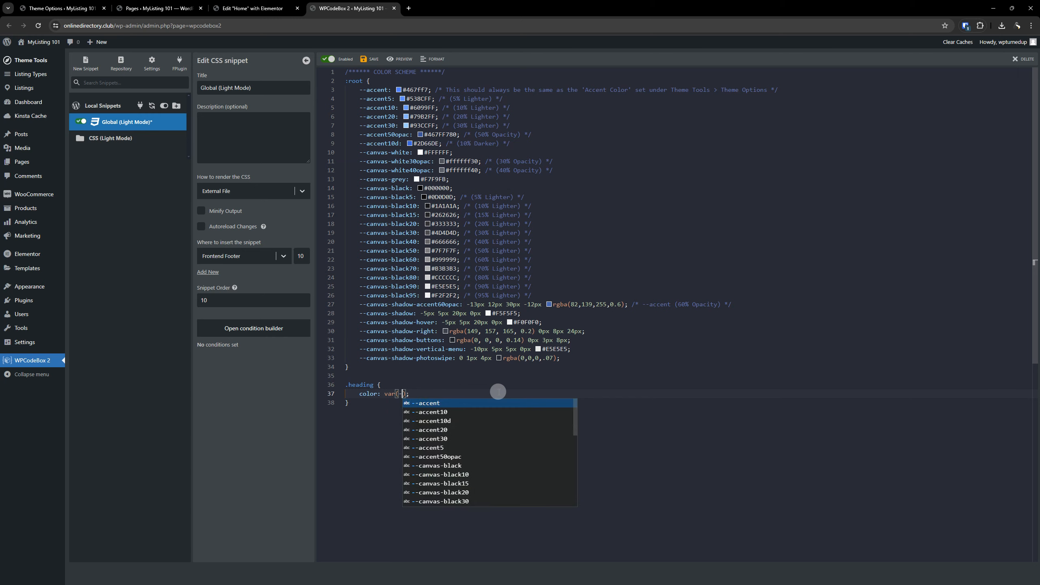
{"action": "key", "text": "Return"}
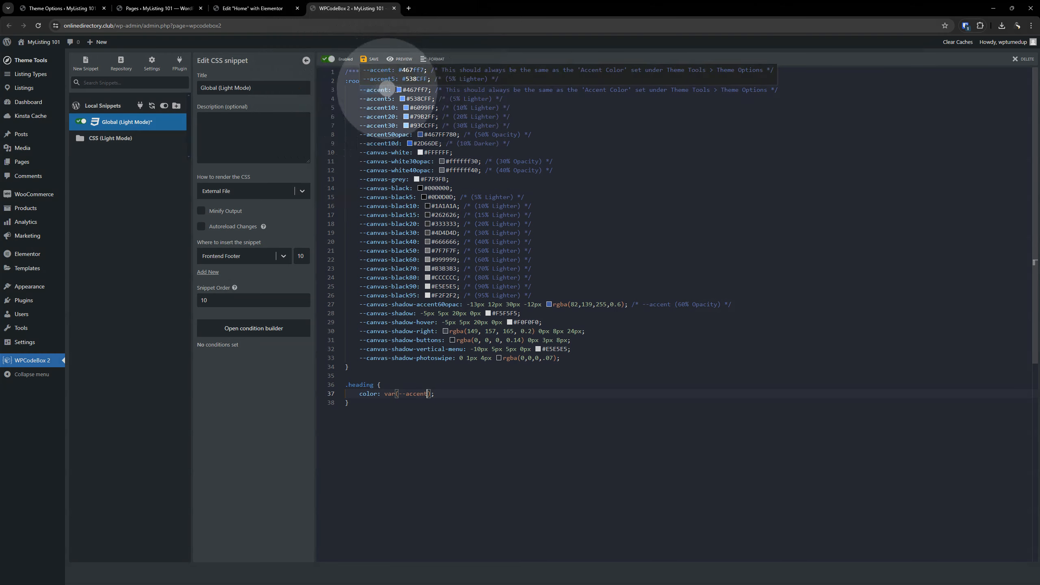
{"action": "left_click", "coordinate": [417, 89]}
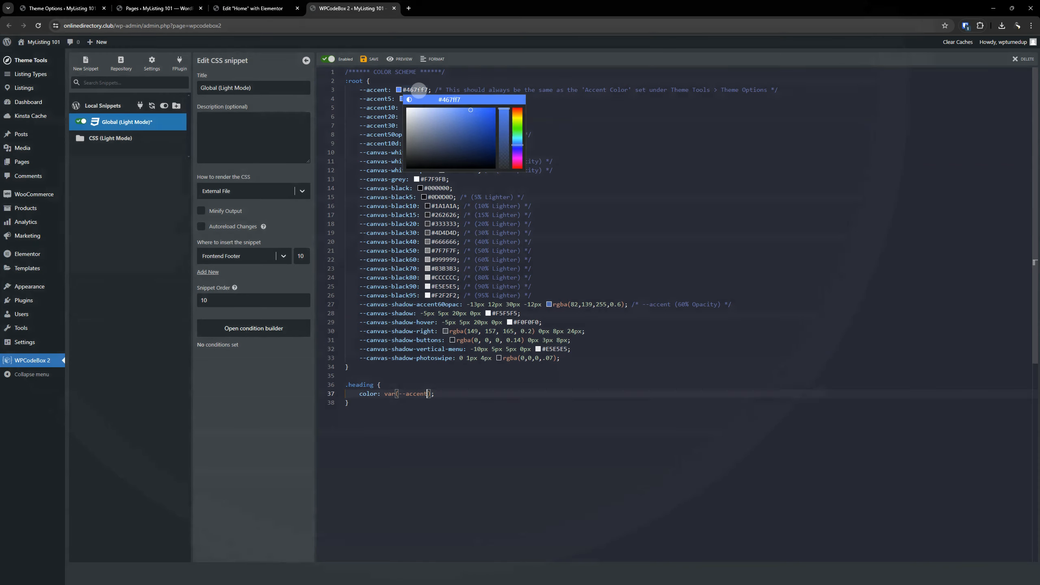
{"action": "left_click", "coordinate": [479, 471]}
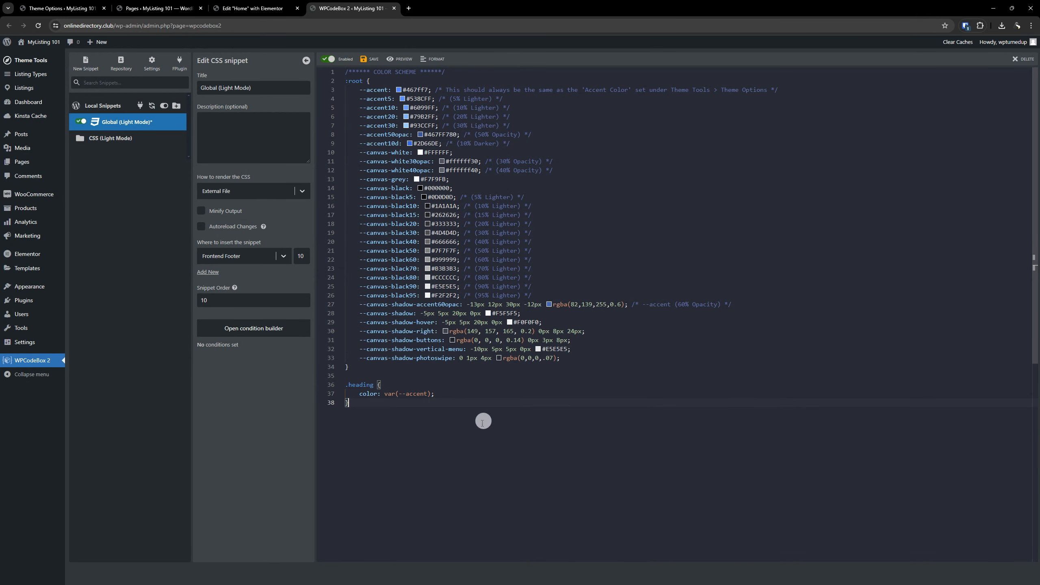
{"action": "left_click", "coordinate": [453, 391]}
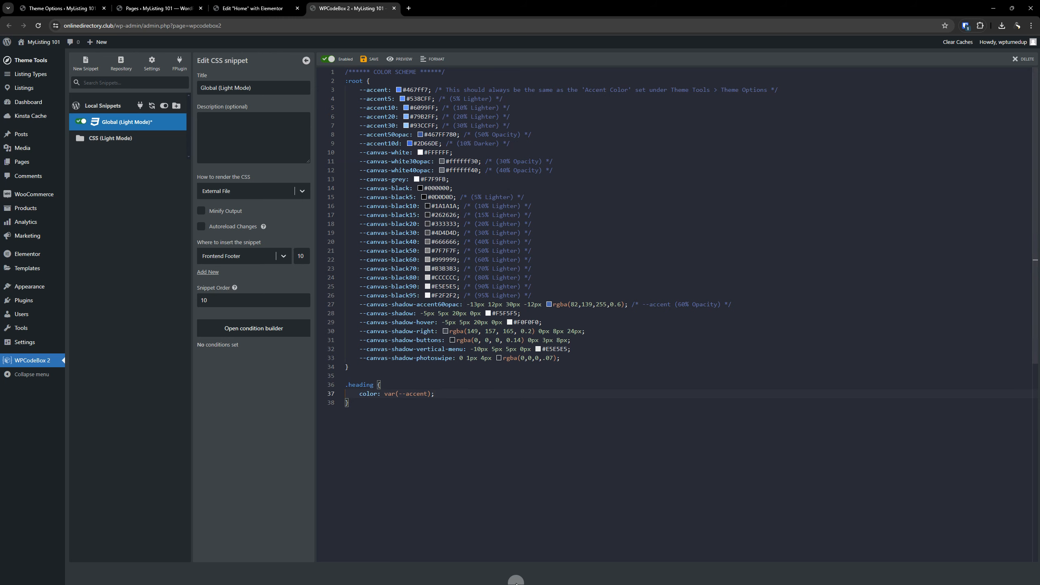
{"action": "left_click", "coordinate": [555, 523]}
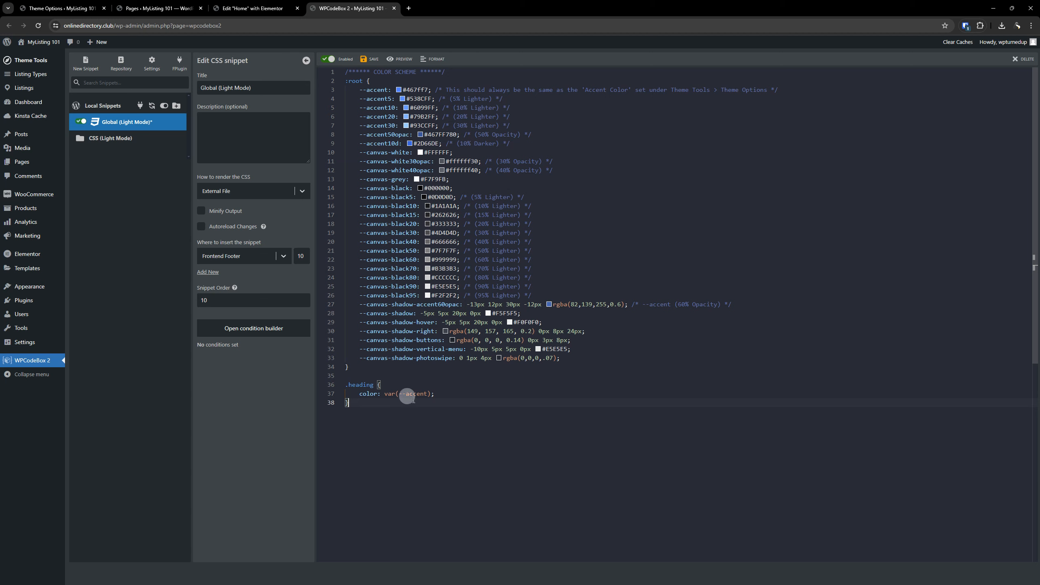
{"action": "left_click", "coordinate": [518, 394]}
{"action": "left_click", "coordinate": [478, 445]}
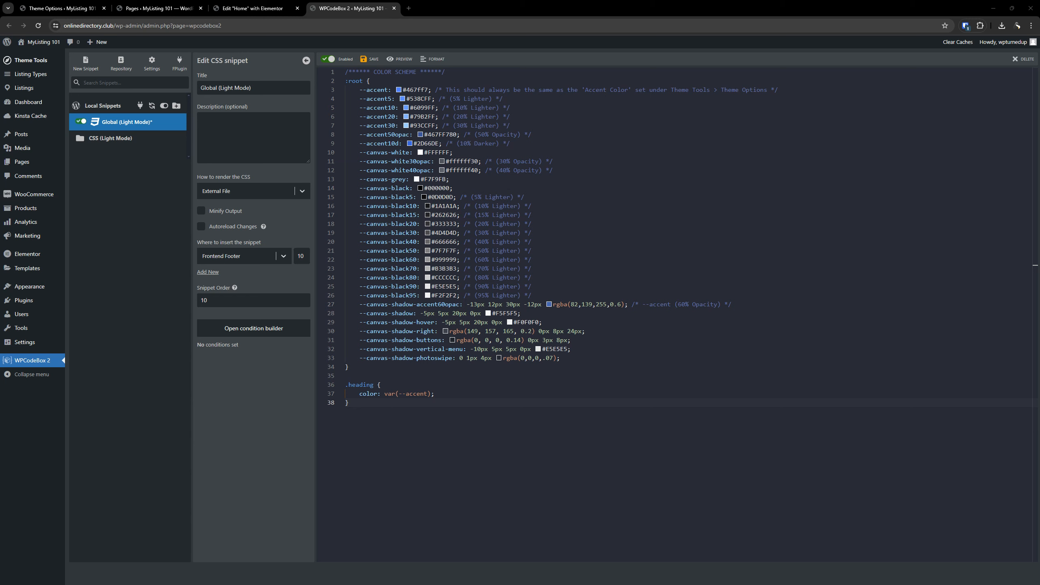
{"action": "left_click", "coordinate": [673, 163]}
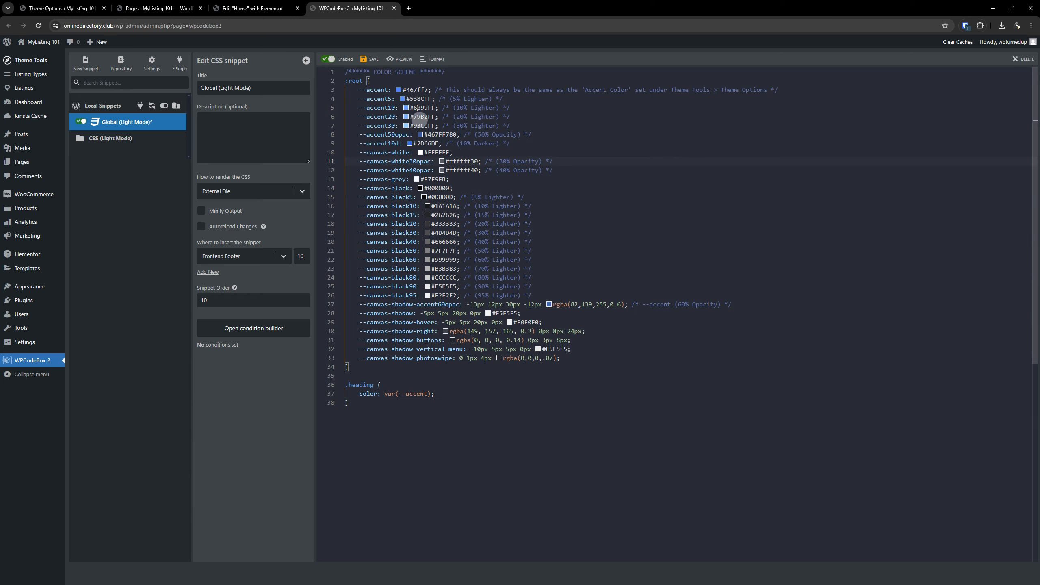
- Set the --accent variable in the Global (Light Mode) snippet to the red #f74646, and check the .heading rule that references it
{"action": "left_click", "coordinate": [397, 89]}
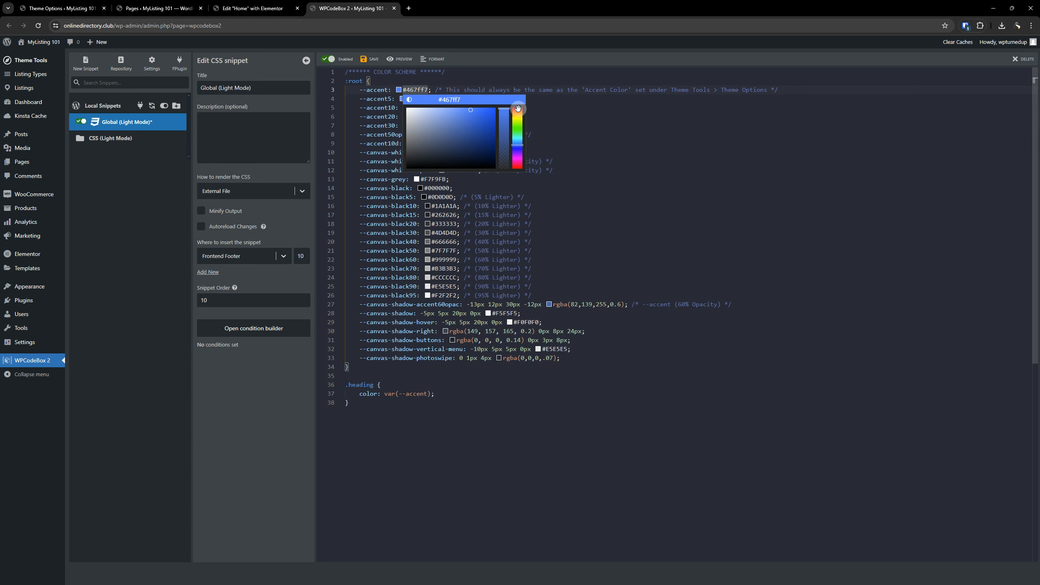
{"action": "left_click_drag", "start_coordinate": [517, 115], "coordinate": [517, 109]}
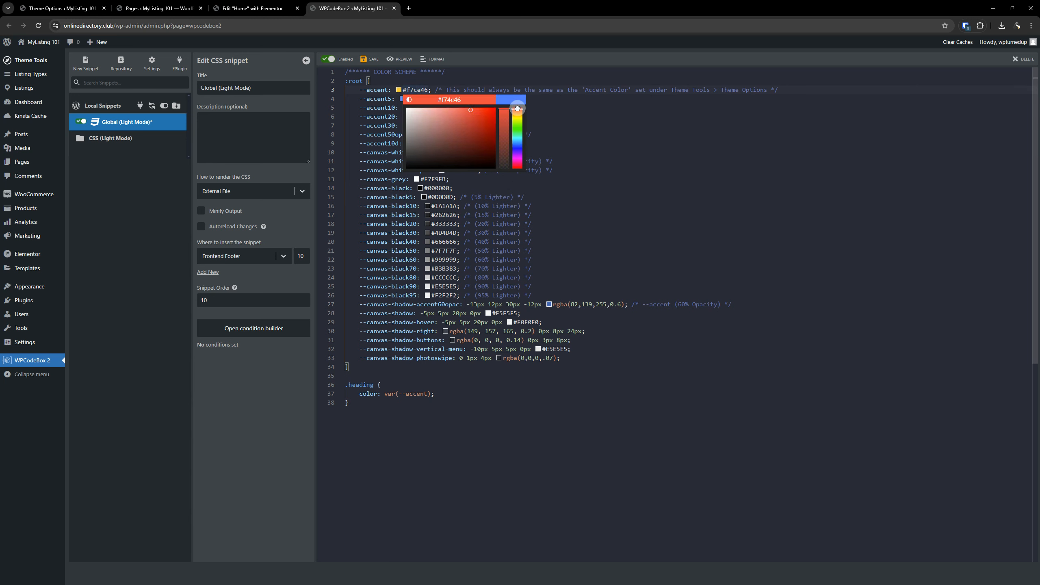
{"action": "left_click", "coordinate": [615, 132]}
{"action": "mouse_move", "coordinate": [412, 100]}
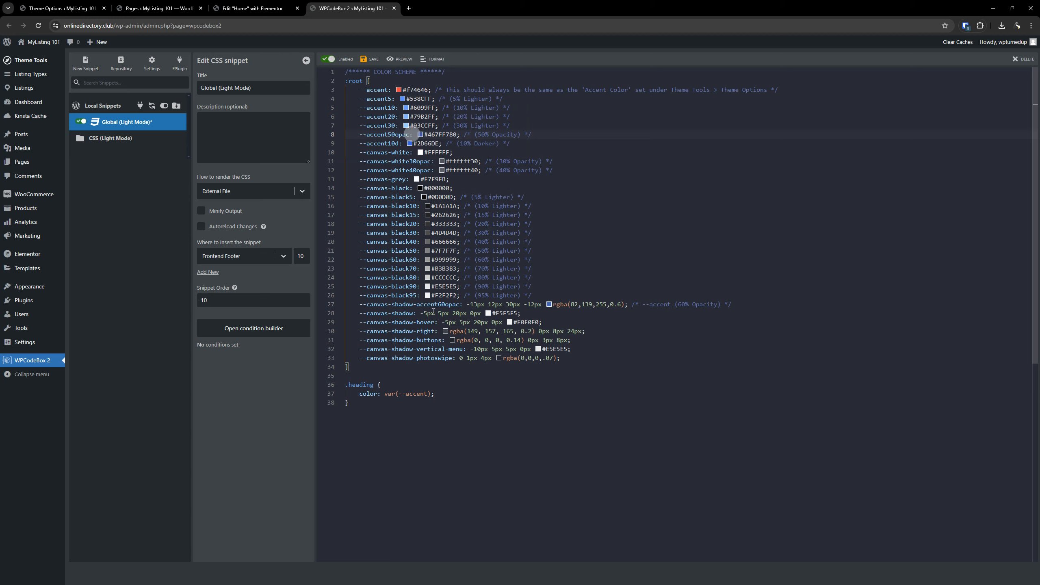
{"action": "left_click_drag", "start_coordinate": [383, 412], "coordinate": [334, 385]}
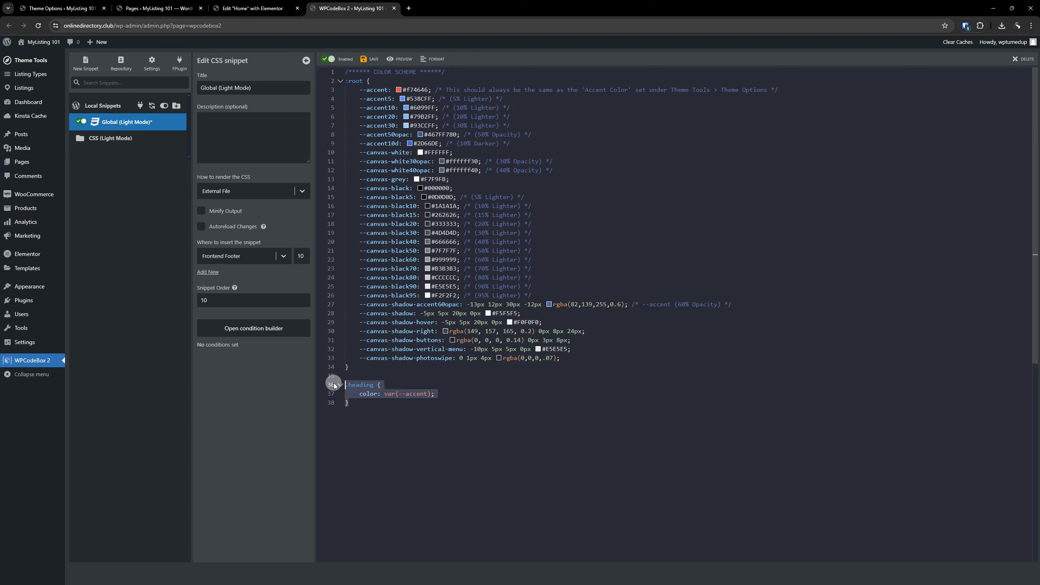
{"action": "left_click", "coordinate": [431, 435]}
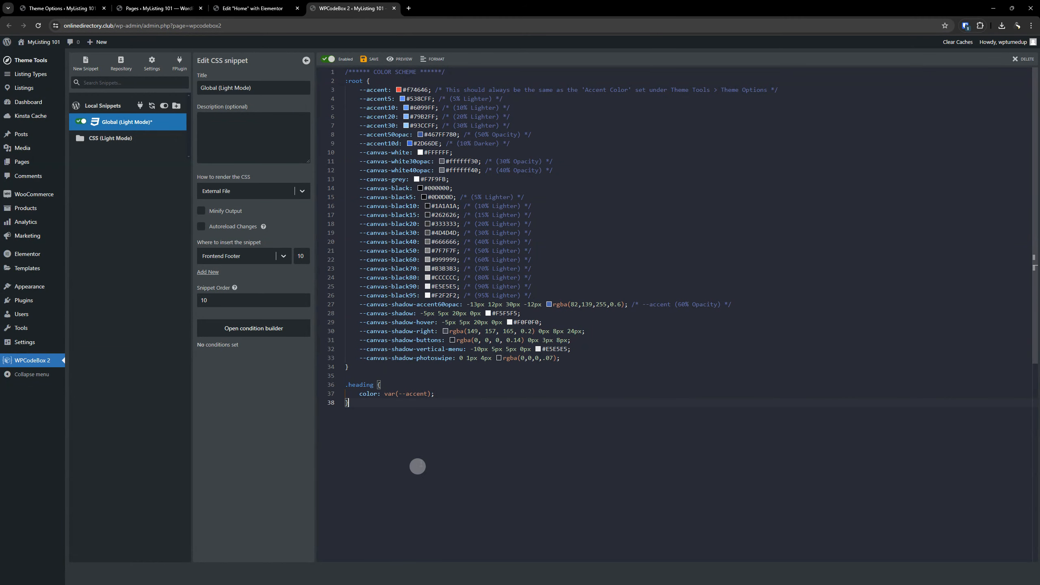
- Copy the --accent hex value #f74646 from the snippet and apply it to the Accent system color in Elementor's Global Colors
{"action": "double_click", "coordinate": [416, 89]}
{"action": "right_click", "coordinate": [417, 89]}
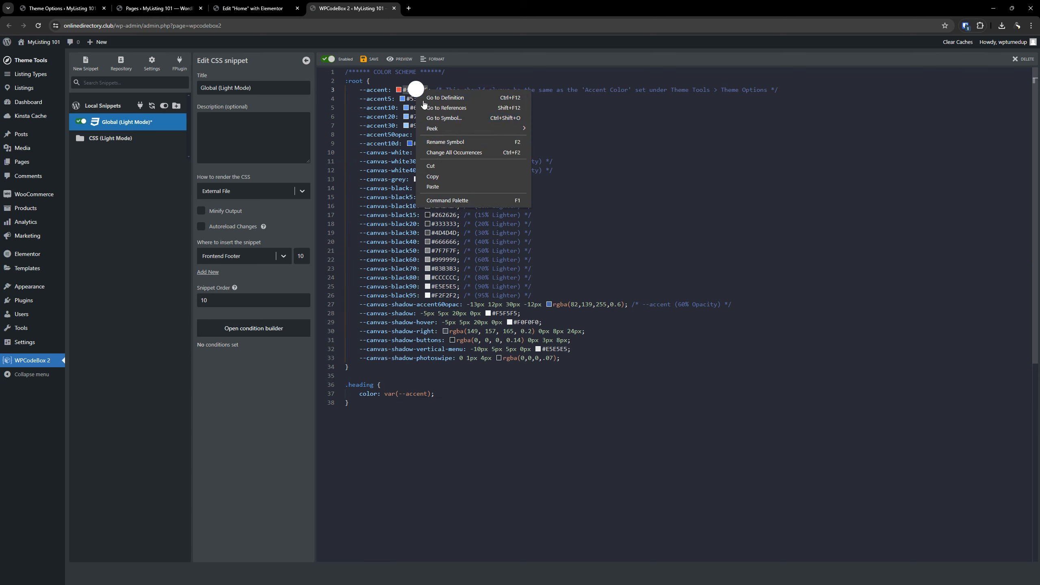
{"action": "left_click", "coordinate": [434, 177]}
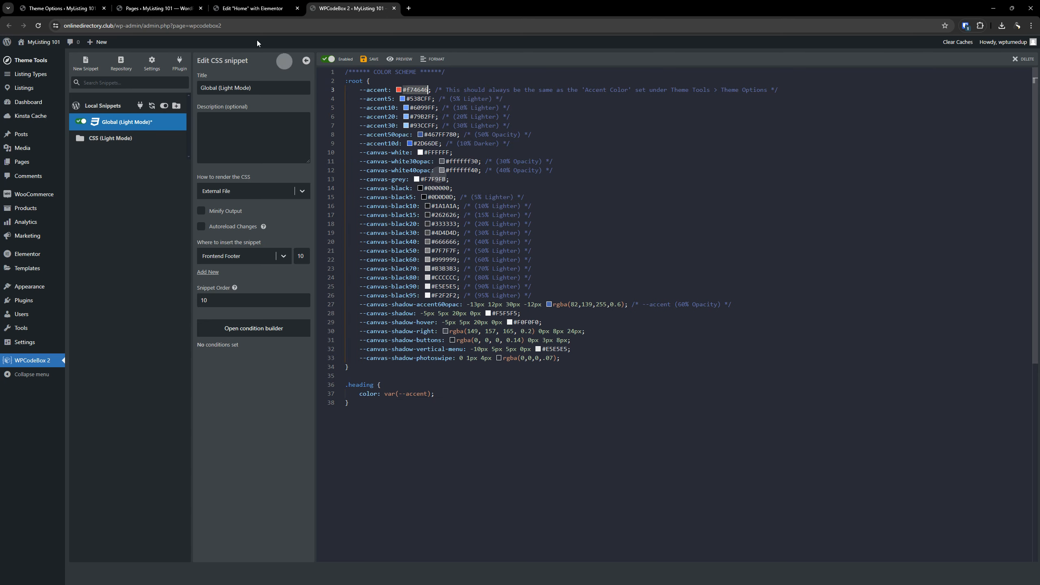
{"action": "left_click", "coordinate": [242, 8]}
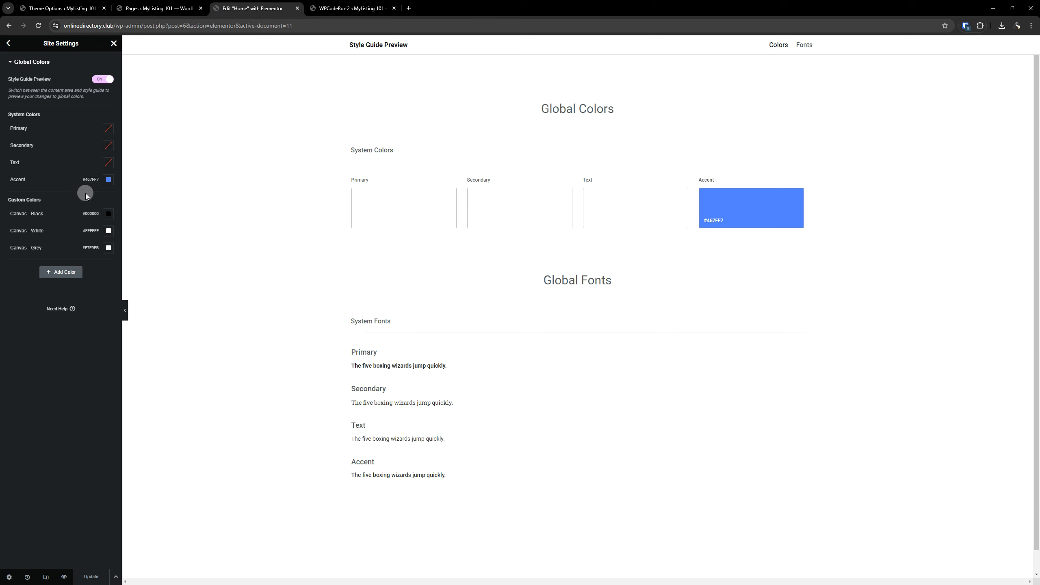
{"action": "left_click", "coordinate": [108, 180]}
{"action": "key", "text": "ctrl+v"}
{"action": "left_click", "coordinate": [48, 455]}
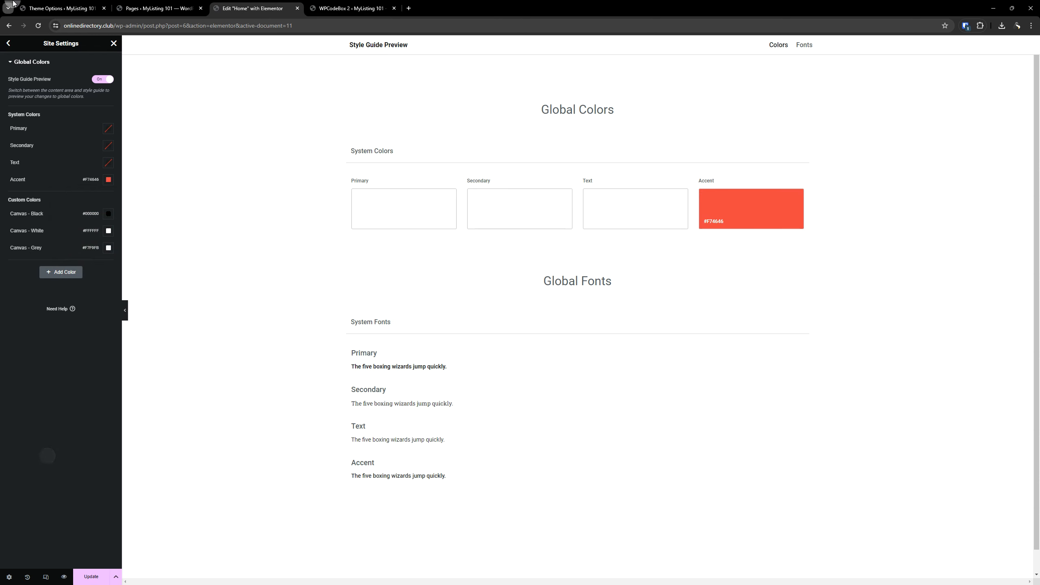
- Set the Accent Color in Theme Options to #f74646, and return to the CSS snippet in WPCodeBox
{"action": "left_click", "coordinate": [62, 8]}
{"action": "left_click", "coordinate": [579, 141]}
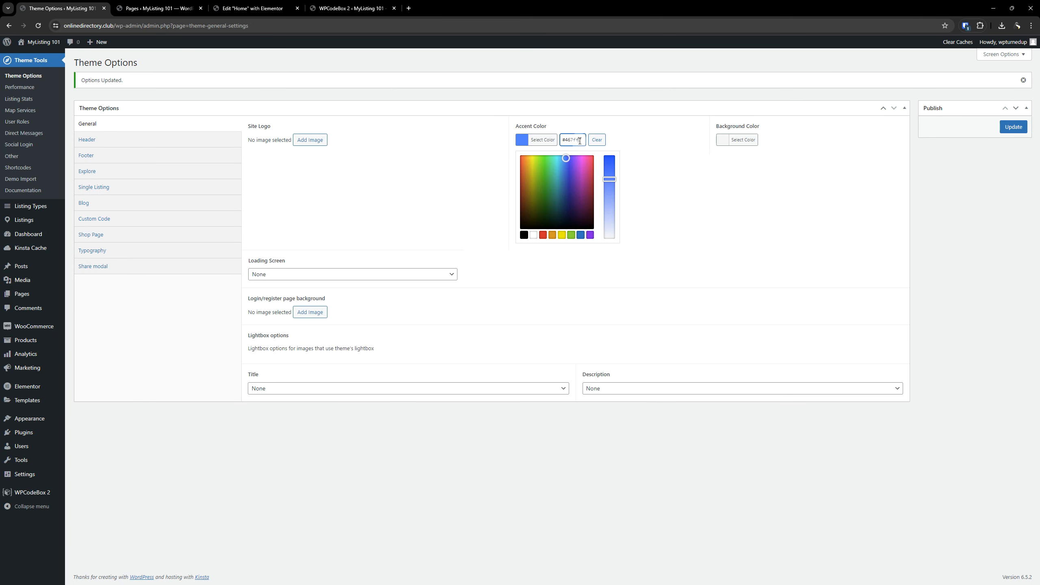
{"action": "key", "text": "ctrl+v"}
{"action": "left_click", "coordinate": [746, 456]}
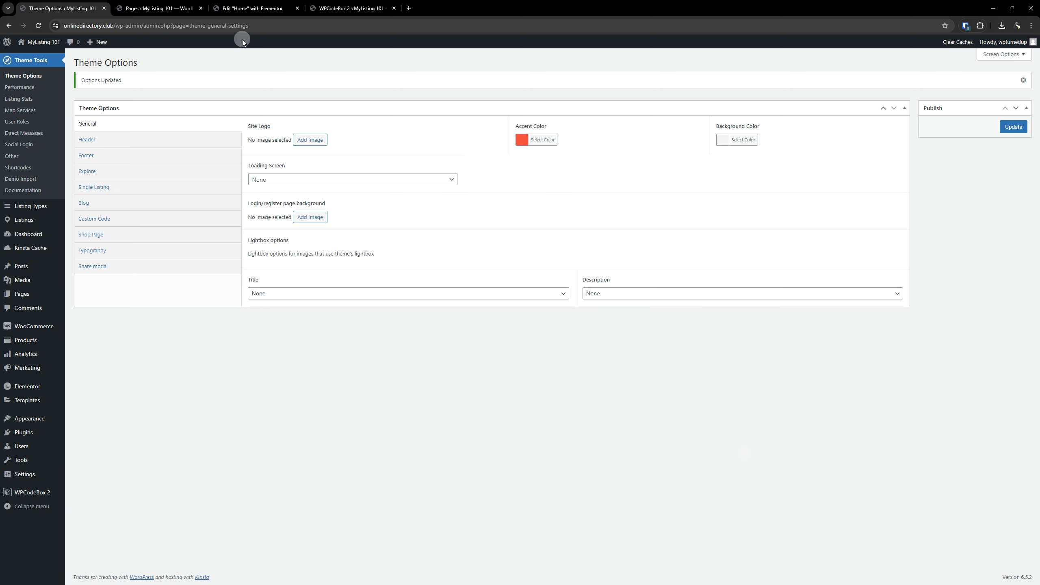
{"action": "left_click", "coordinate": [246, 7]}
{"action": "left_click", "coordinate": [352, 5]}
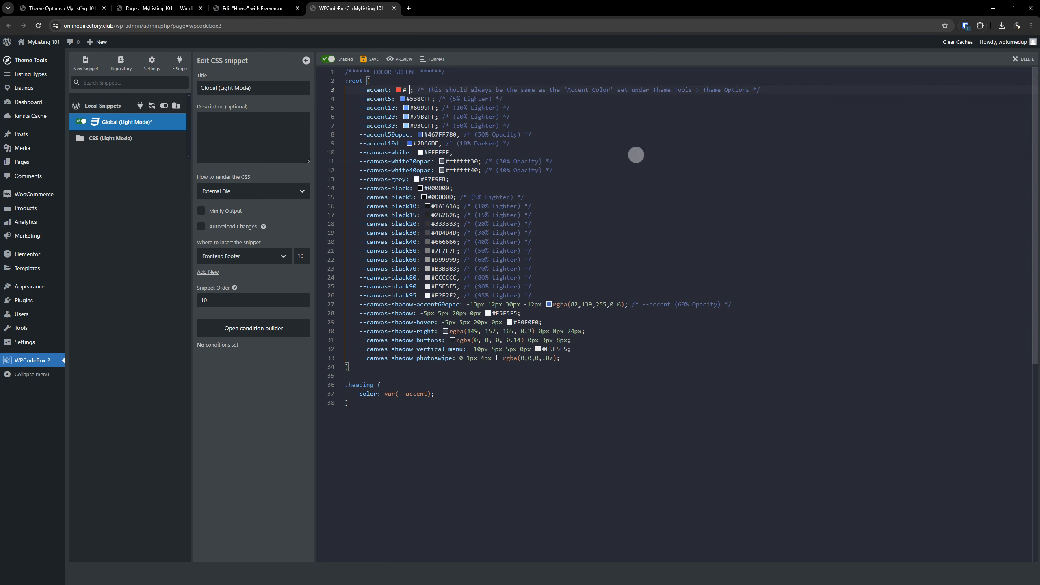
- Restore the --accent variable in the Global (Light Mode) snippet to #467ff7
{"action": "left_click", "coordinate": [634, 154]}
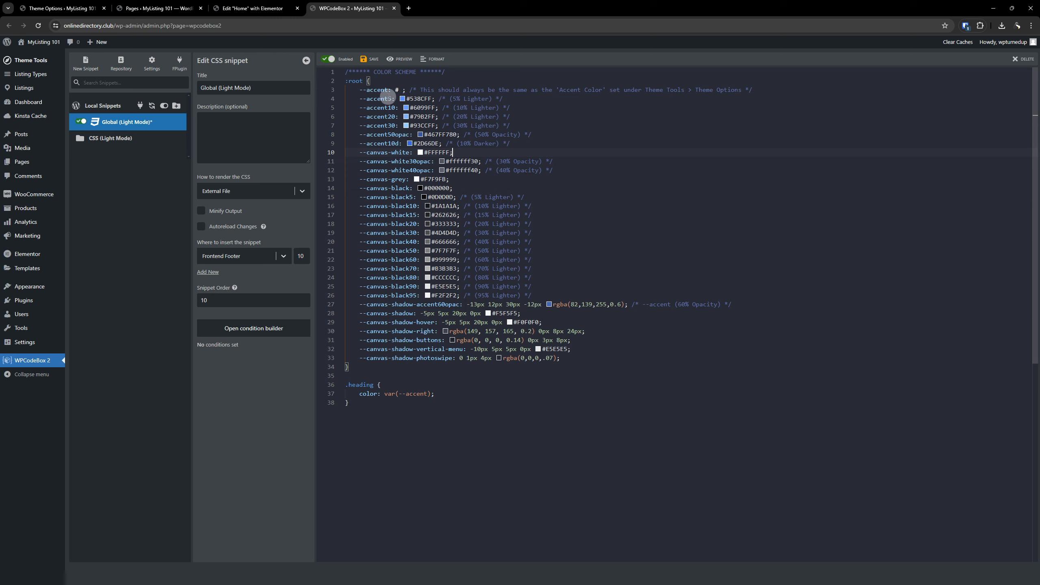
{"action": "left_click", "coordinate": [396, 90]}
{"action": "mouse_move", "coordinate": [446, 161]}
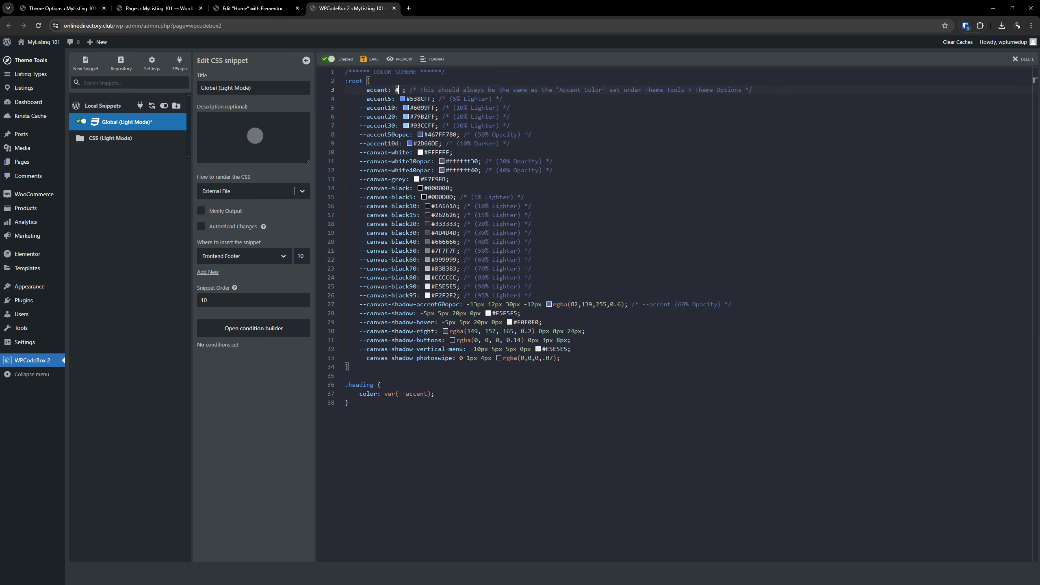
{"action": "key", "text": "ctrl+v"}
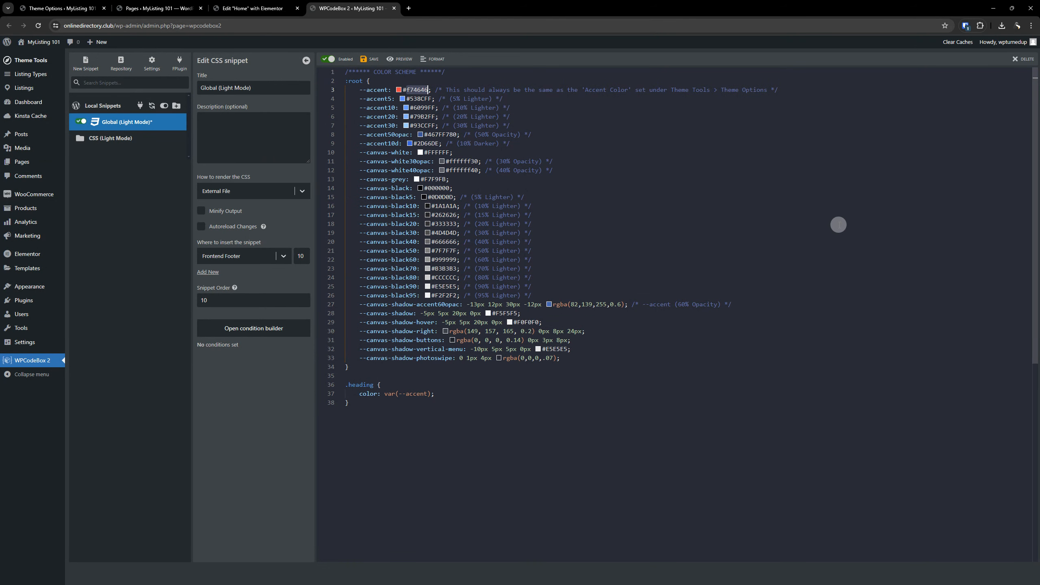
{"action": "left_click", "coordinate": [719, 191]}
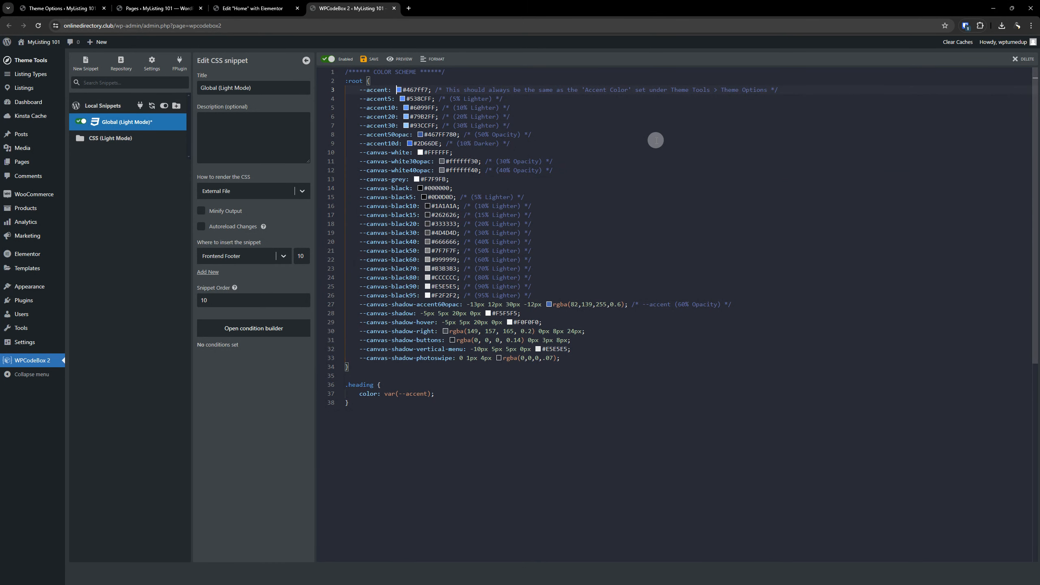
- Reload the Elementor editor to discard the unsaved Accent change, and reopen the Global Colors settings
{"action": "left_click", "coordinate": [259, 5]}
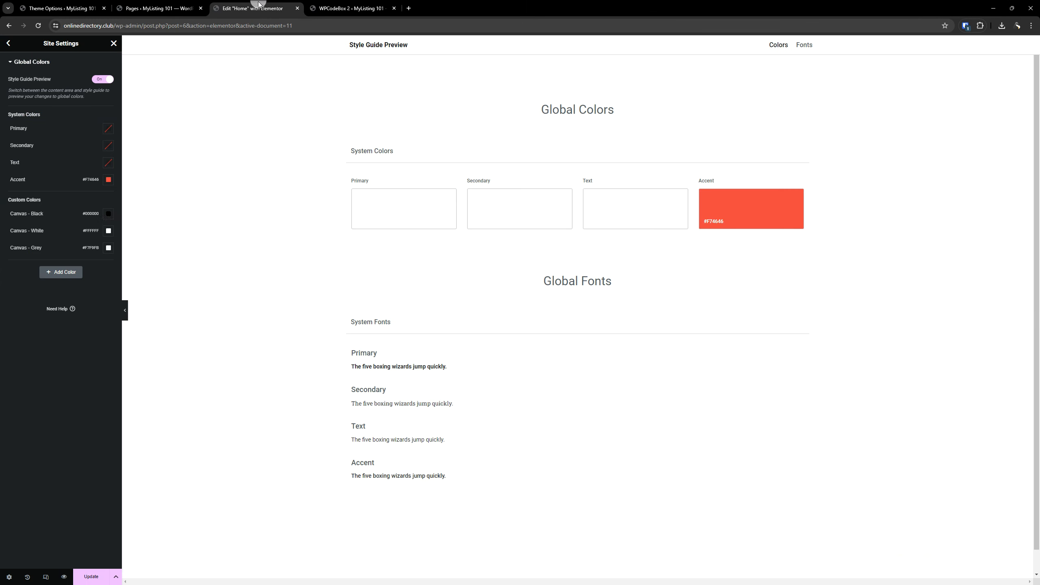
{"action": "left_click", "coordinate": [38, 26]}
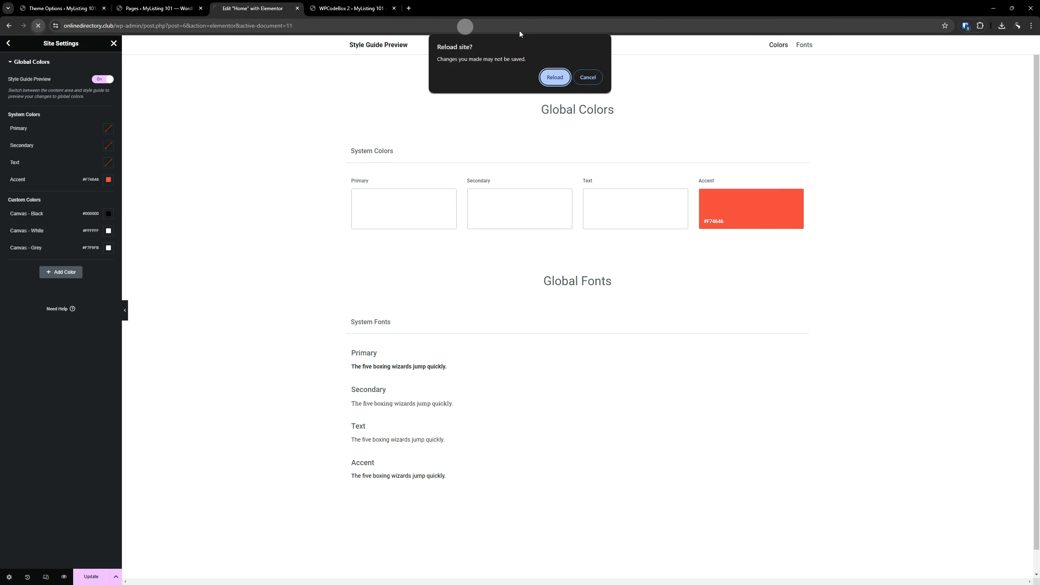
{"action": "left_click", "coordinate": [554, 77]}
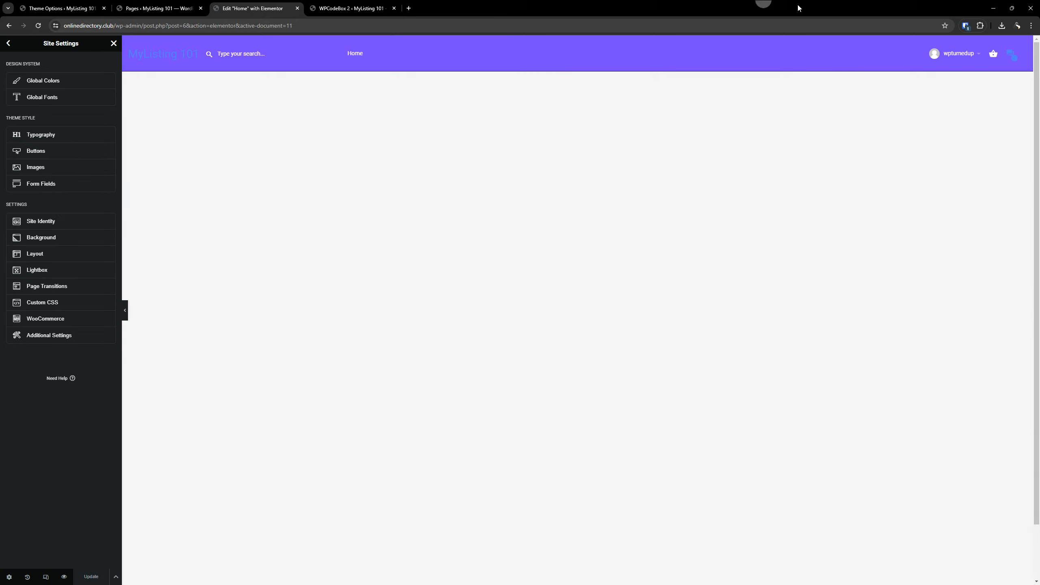
{"action": "left_click", "coordinate": [25, 81]}
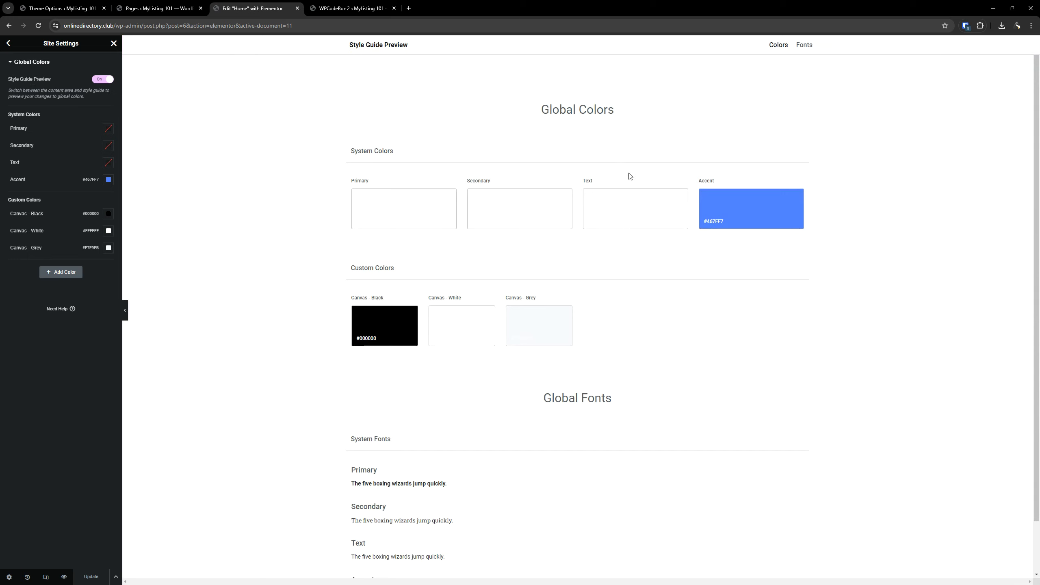
- Reload the Theme Options page without saving the Accent Color change, and return to the WPCodeBox snippet
{"action": "left_click", "coordinate": [49, 3]}
{"action": "left_click", "coordinate": [38, 30]}
{"action": "left_click", "coordinate": [555, 77]}
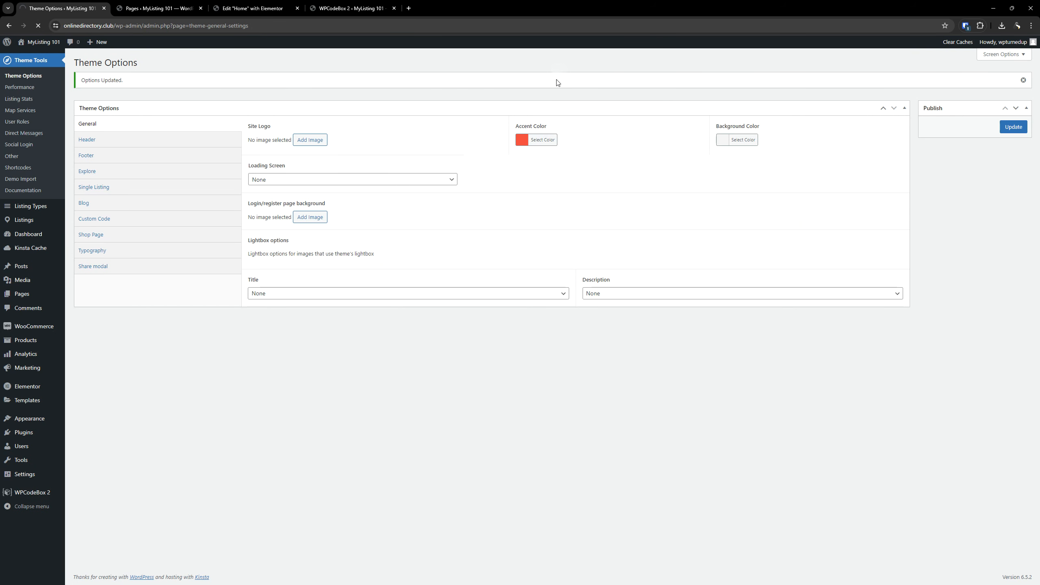
{"action": "left_click", "coordinate": [246, 7]}
{"action": "left_click", "coordinate": [340, 6]}
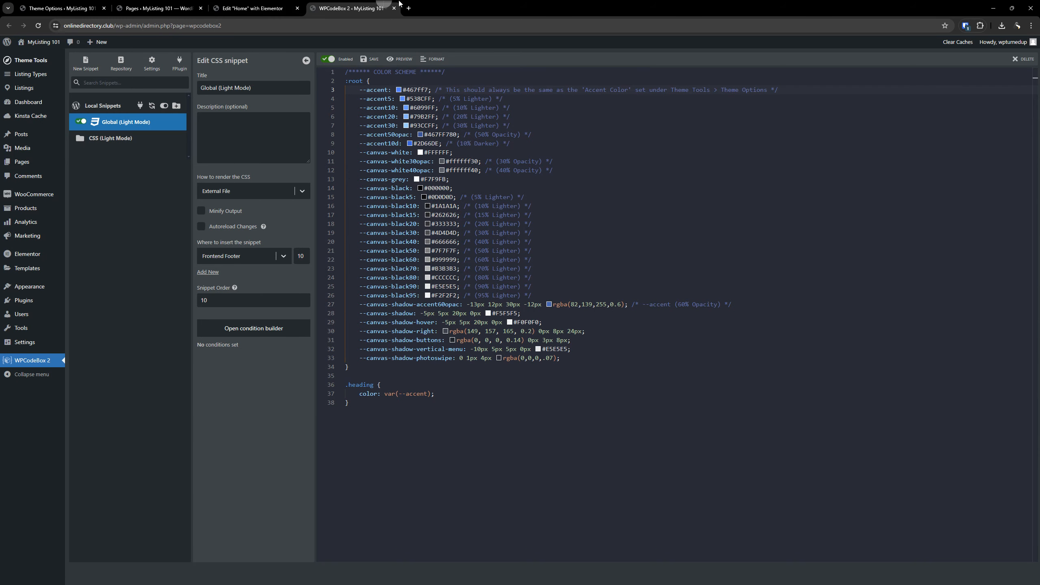
- Examine the accent shade variables and the --accent50opac color in the snippet
{"action": "mouse_move", "coordinate": [444, 294]}
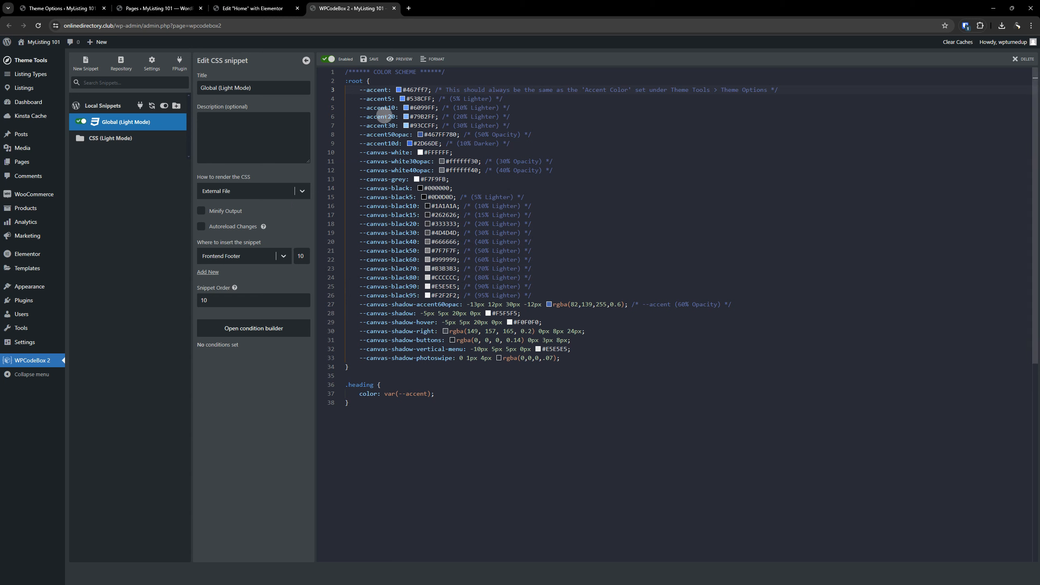
{"action": "mouse_move", "coordinate": [448, 135]}
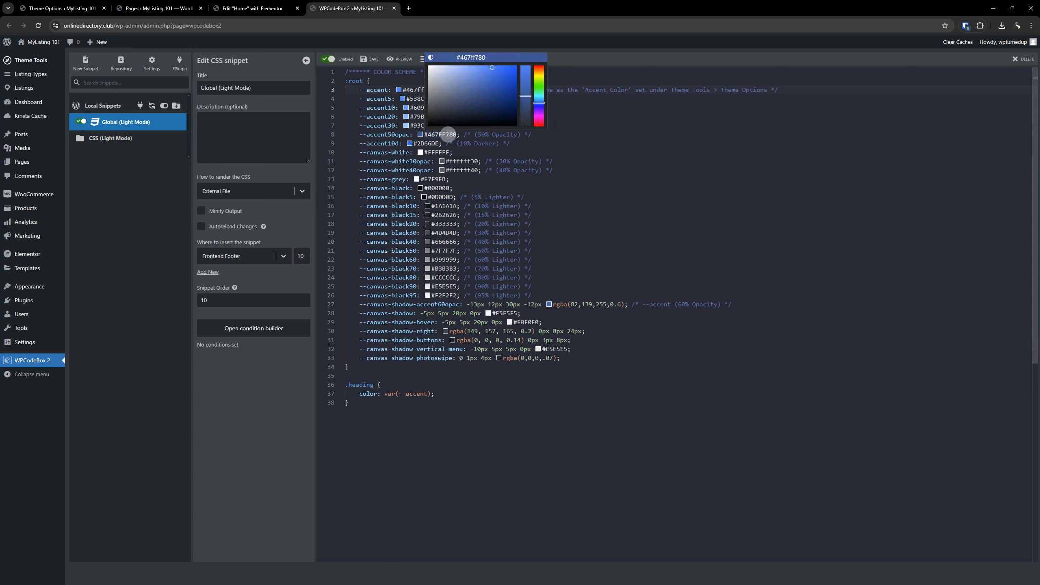
{"action": "left_click", "coordinate": [495, 442]}
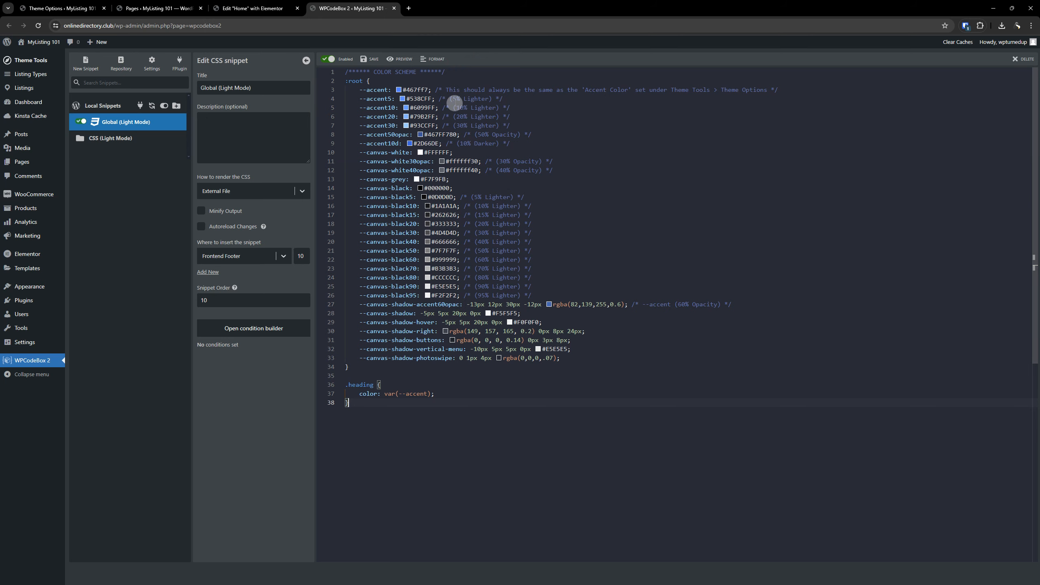
- Copy the Accent color's hex value #467FF7 from Elementor's Global Colors
{"action": "left_click", "coordinate": [274, 12]}
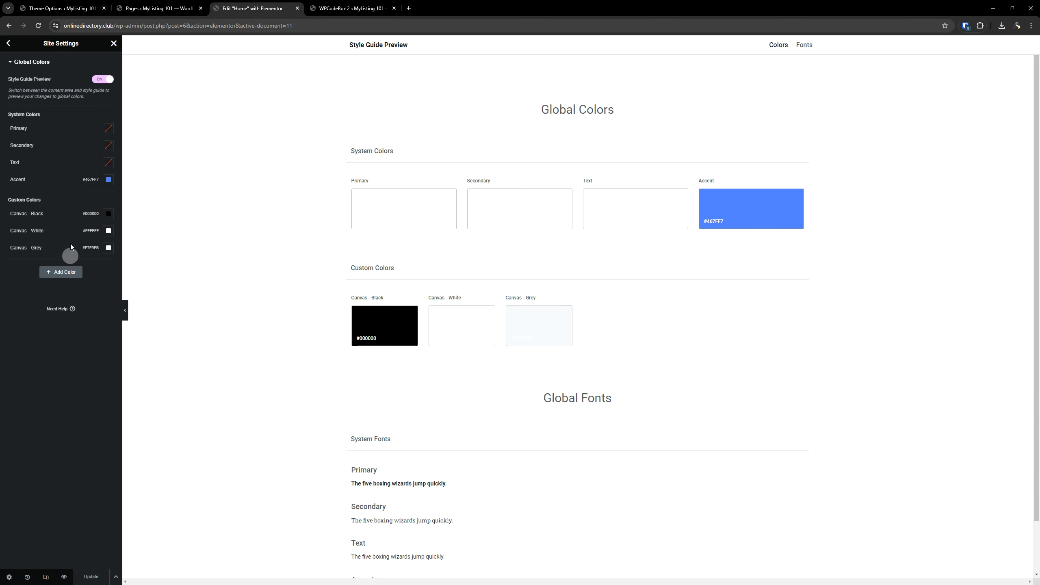
{"action": "left_click", "coordinate": [108, 181]}
{"action": "key", "text": "ctrl+c"}
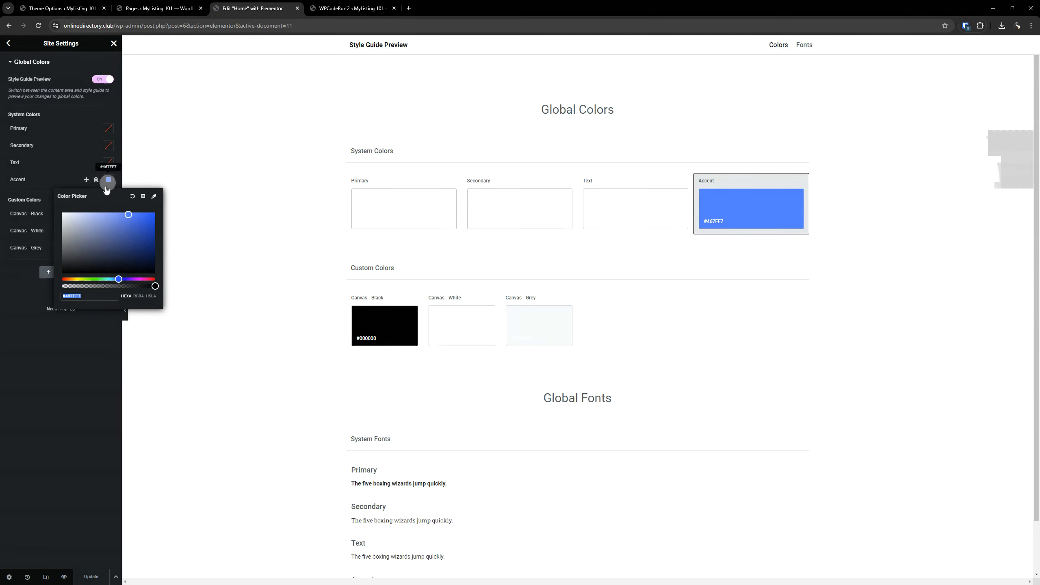
{"action": "left_click", "coordinate": [86, 401]}
{"action": "left_click", "coordinate": [58, 365]}
- Add a new custom color to Elementor's Global Colors and name it "Canvas (10% Lighter)"
{"action": "left_click", "coordinate": [56, 273]}
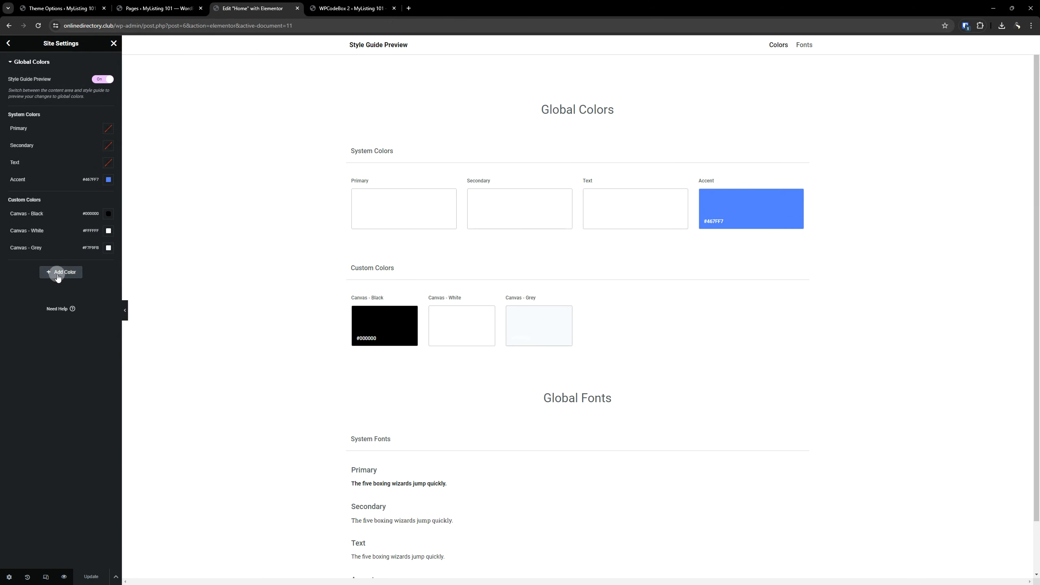
{"action": "left_click", "coordinate": [36, 269]}
{"action": "triple_click", "coordinate": [37, 269]}
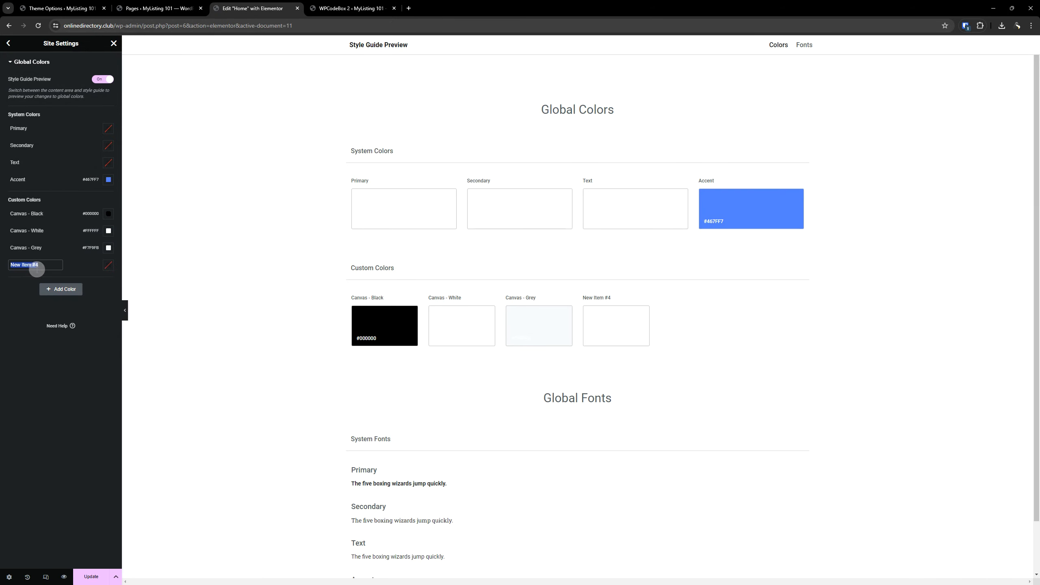
{"action": "left_click", "coordinate": [352, 8]}
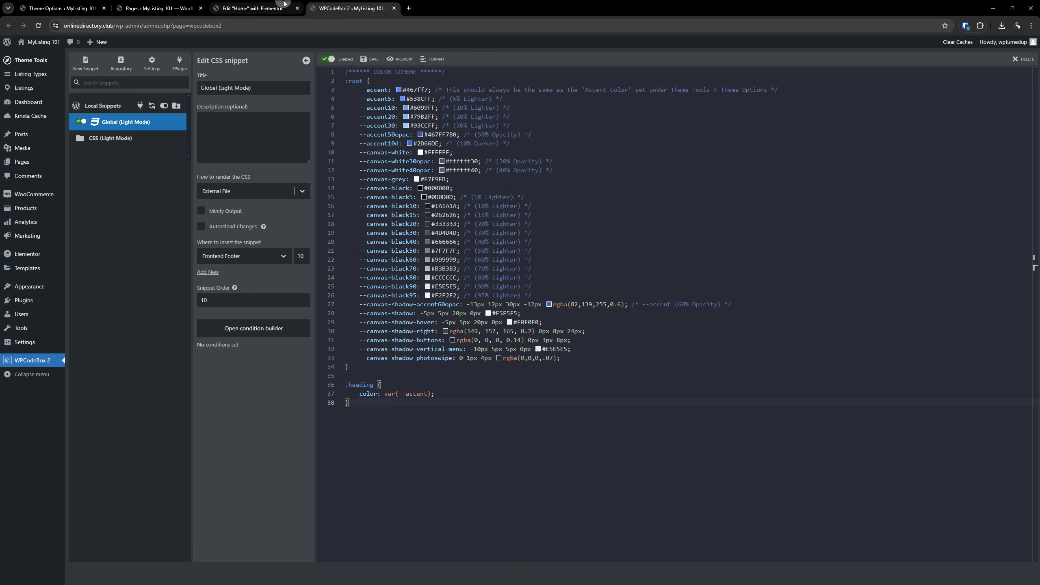
{"action": "left_click", "coordinate": [284, 3]}
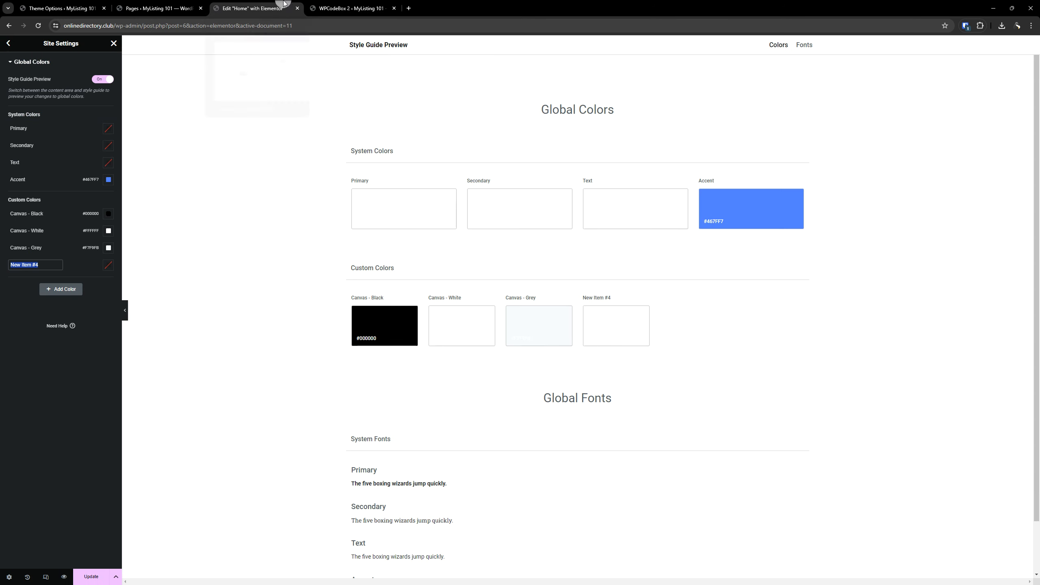
{"action": "key", "text": "alt+Tab"}
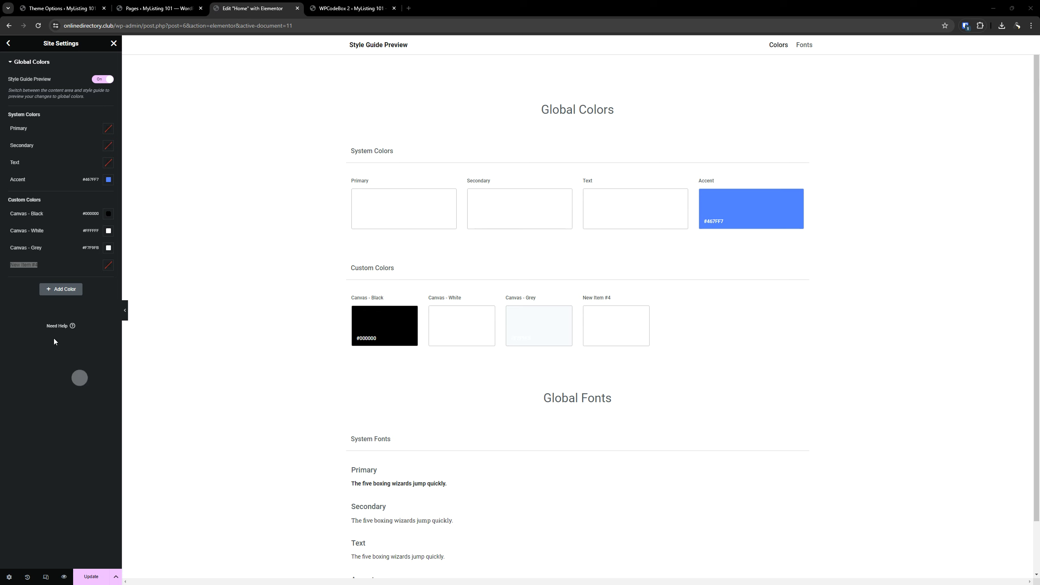
{"action": "left_click", "coordinate": [43, 264]}
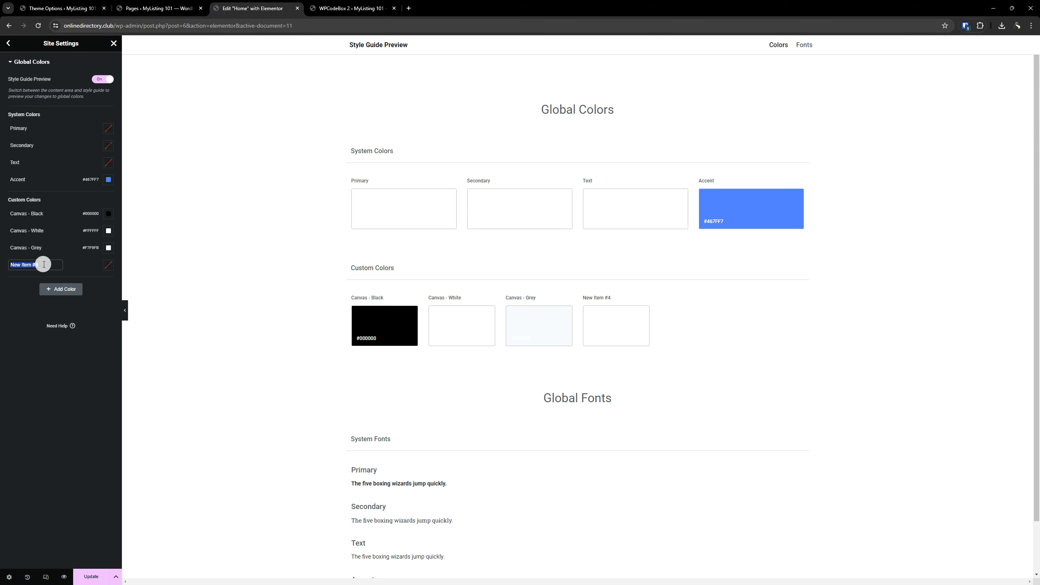
{"action": "left_click", "coordinate": [325, 9]}
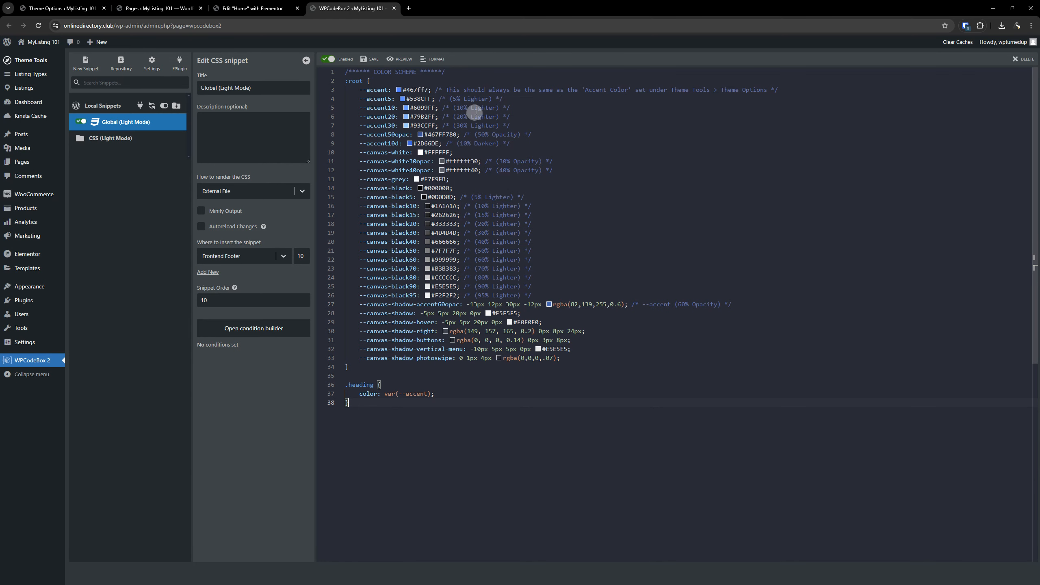
{"action": "left_click", "coordinate": [247, 4]}
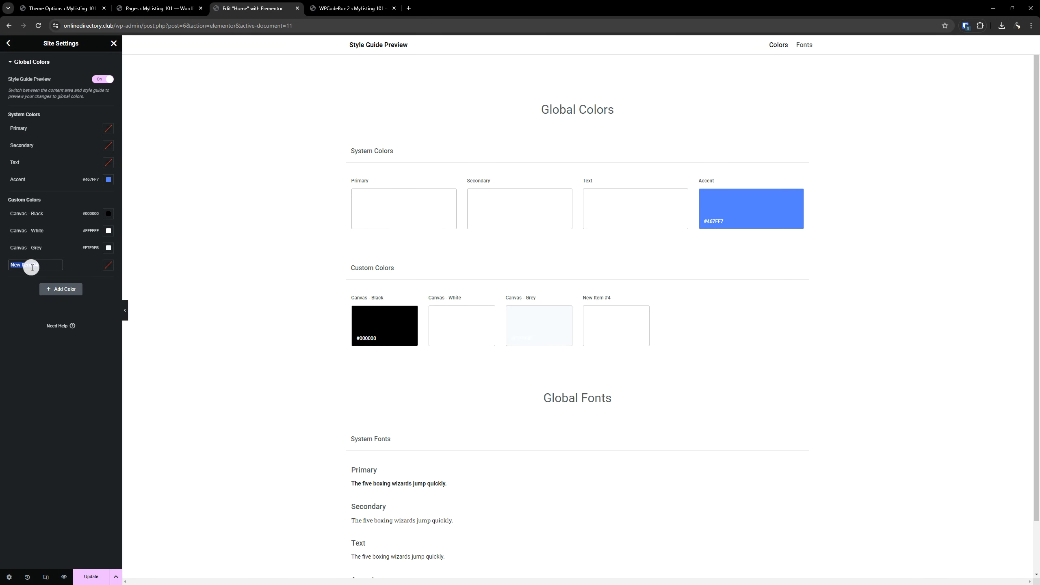
{"action": "type", "text": "Canvas (10% Lighe"}
{"action": "left_click", "coordinate": [89, 495]}
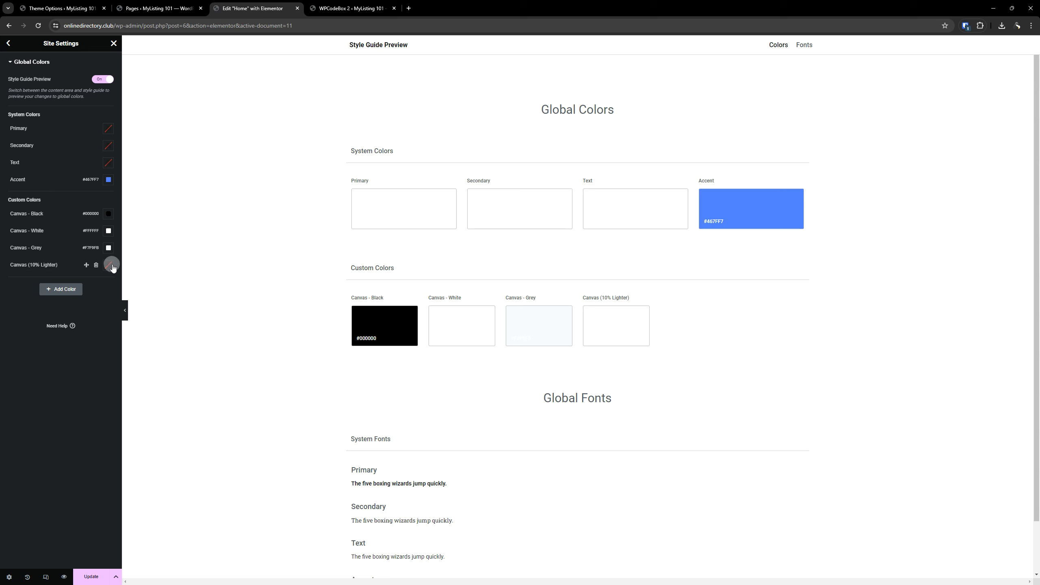
- Apply the copied accent hex #467FF7 to the Canvas (10% Lighter) custom color
{"action": "left_click", "coordinate": [110, 266]}
{"action": "key", "text": "ctrl+v"}
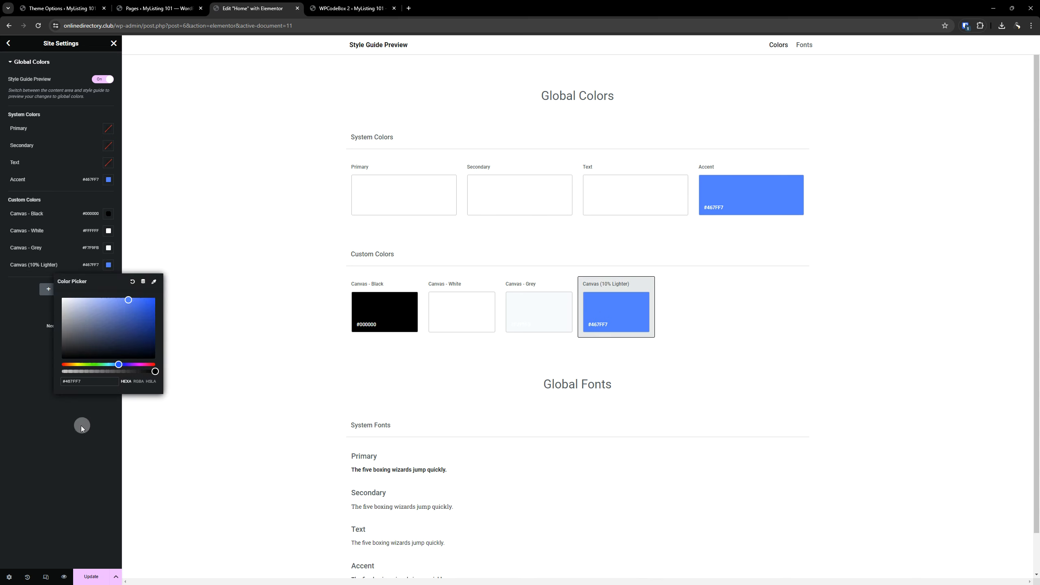
{"action": "left_click", "coordinate": [139, 382]}
{"action": "left_click", "coordinate": [125, 381]}
{"action": "left_click", "coordinate": [92, 448]}
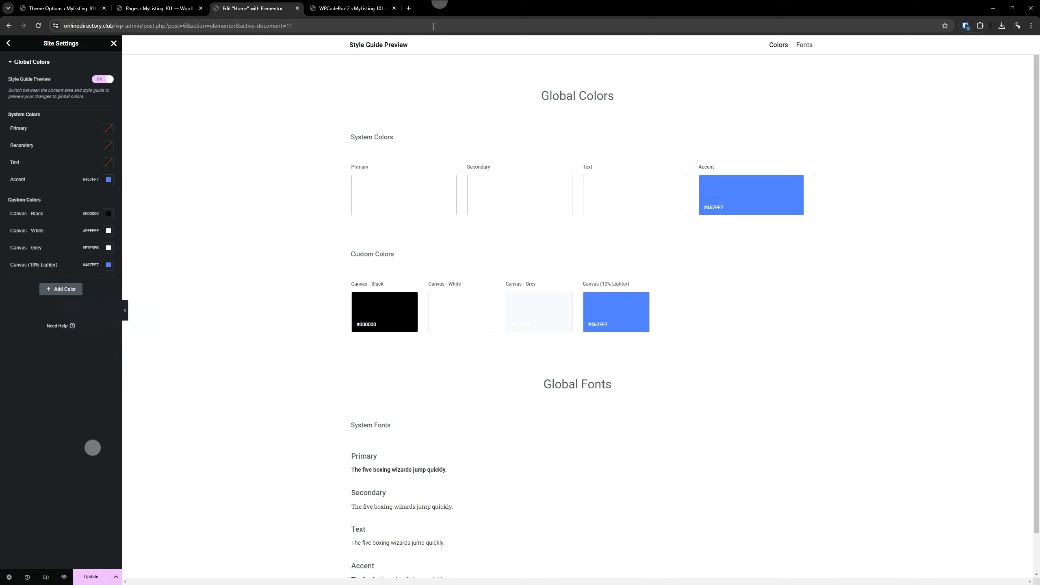
- Search the web for "hexcolortool" in a new browser tab and open the hexcolortool.com site
{"action": "left_click", "coordinate": [407, 6]}
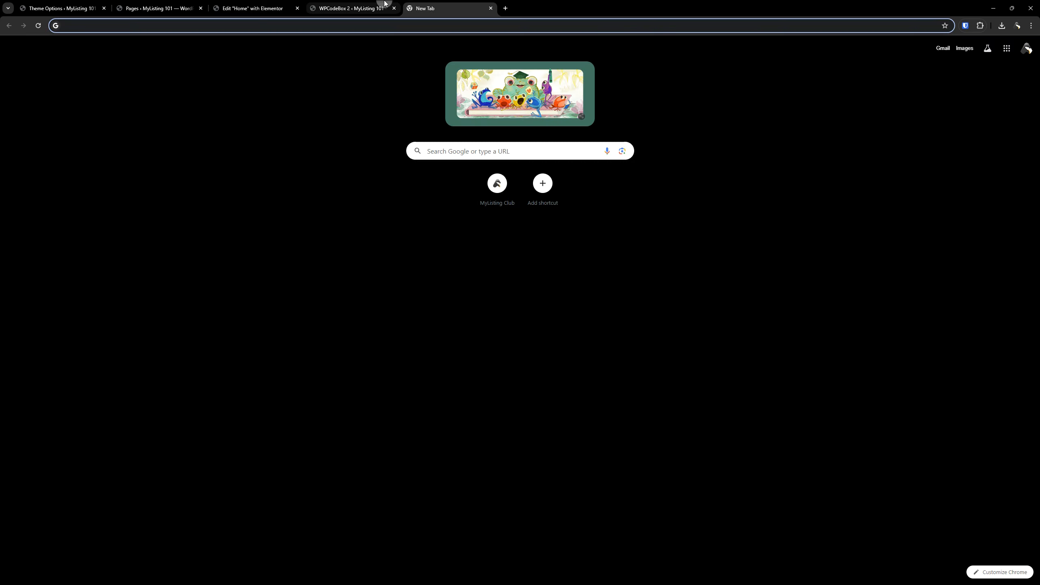
{"action": "type", "text": "hex"}
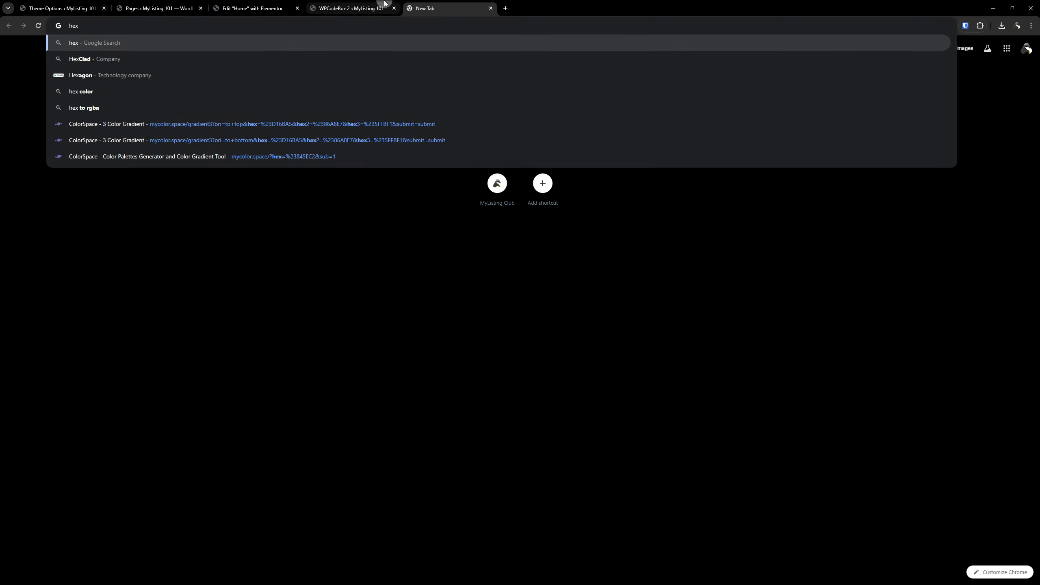
{"action": "type", "text": "color"}
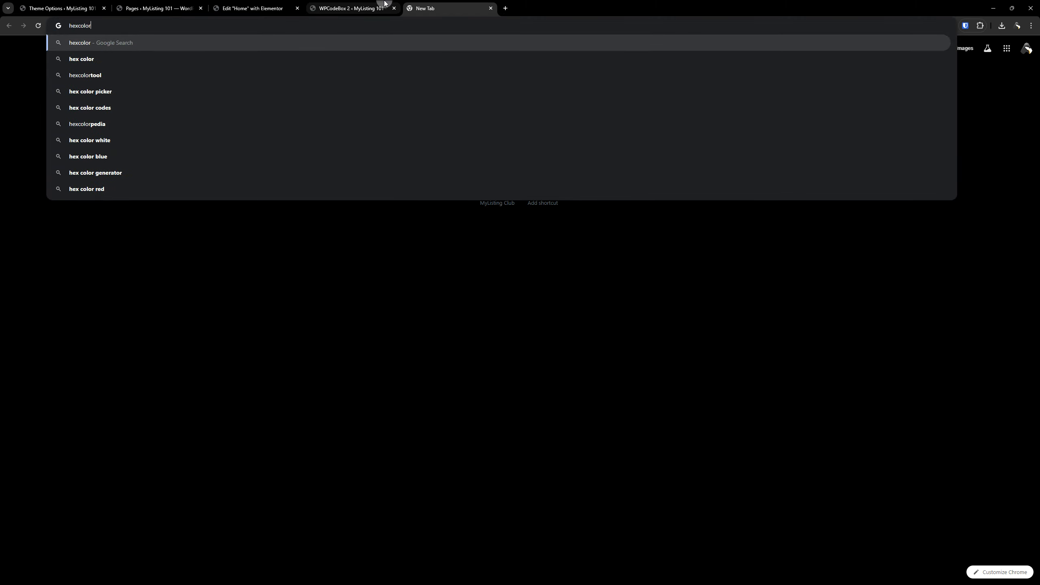
{"action": "type", "text": "tool"}
{"action": "key", "text": "Return"}
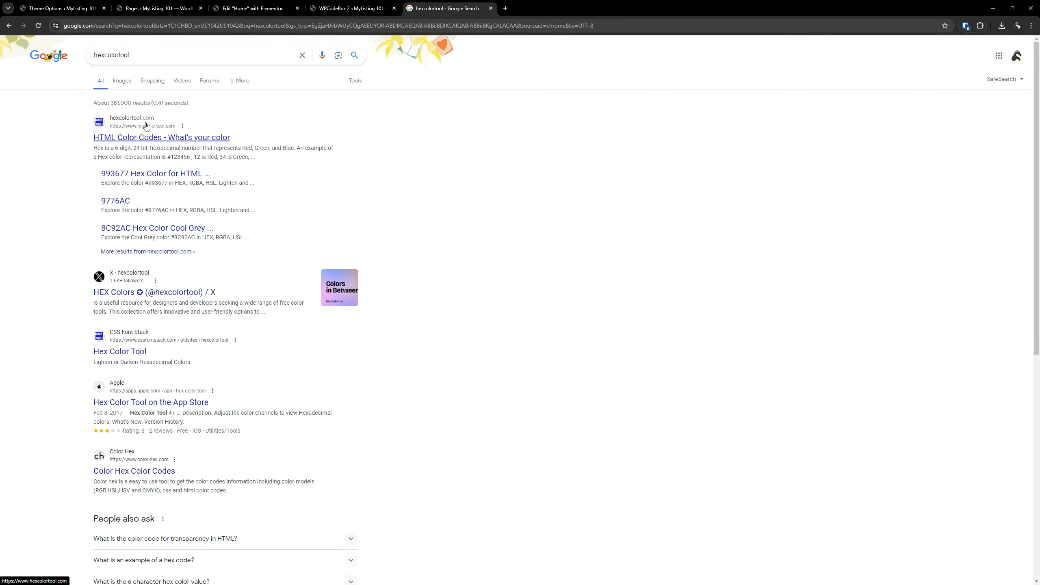
{"action": "left_click", "coordinate": [191, 137]}
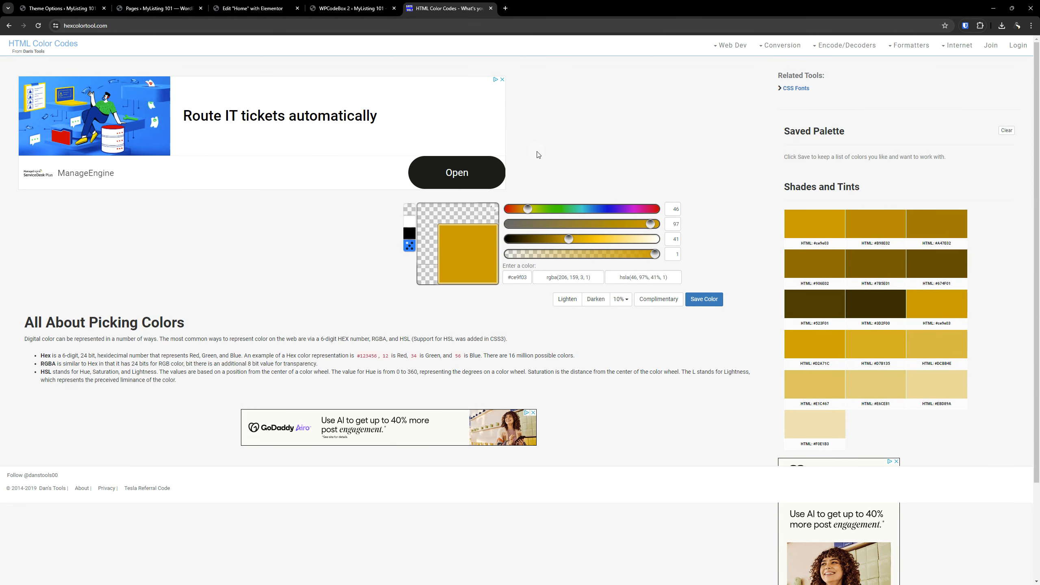
- Enter #467FF7 as the base color and generate its lightened shades in 10% increments
{"action": "left_click", "coordinate": [516, 279]}
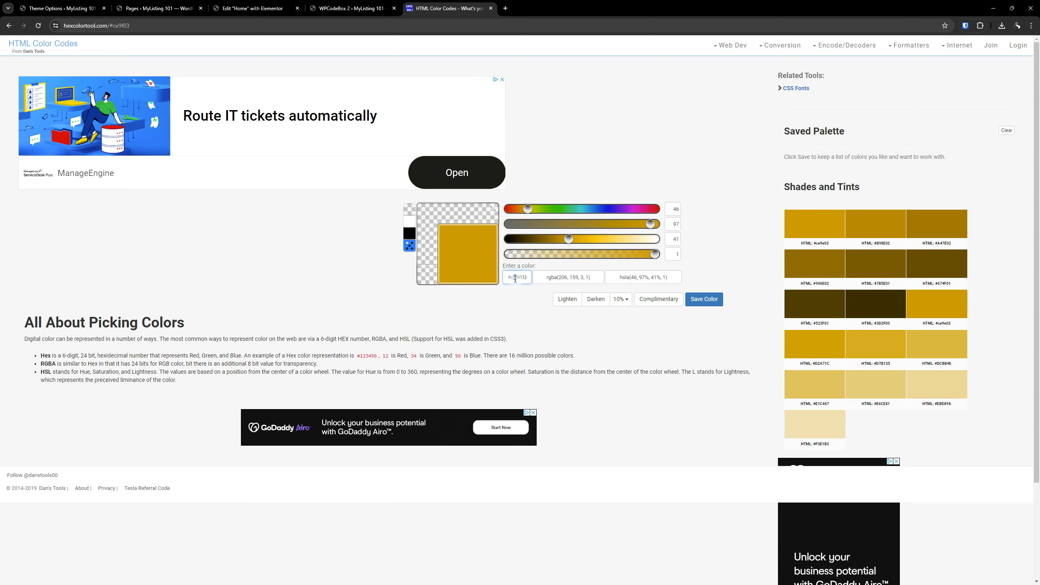
{"action": "type", "text": "##467FF7"}
{"action": "left_click", "coordinate": [518, 275]}
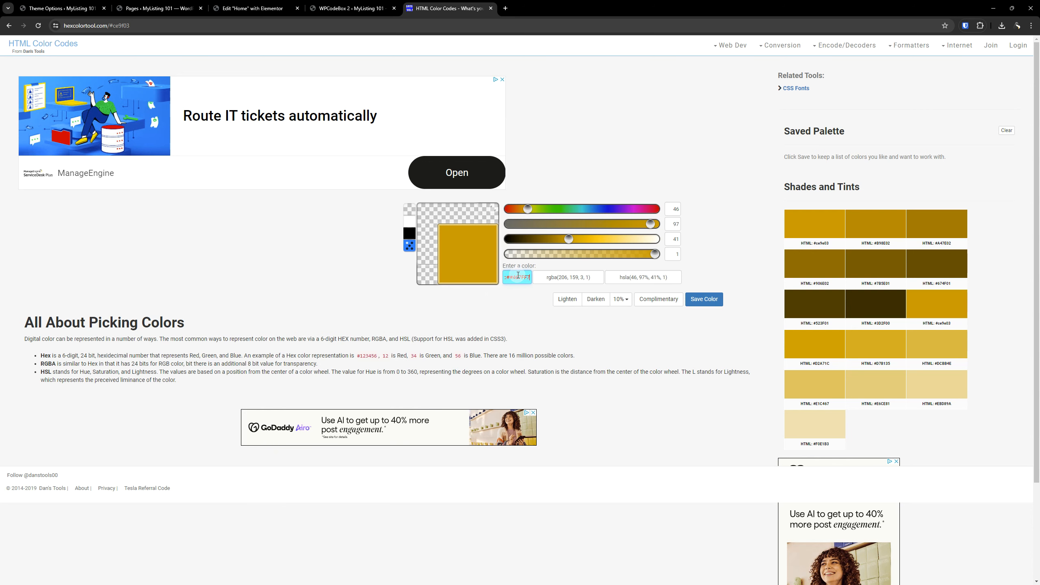
{"action": "type", "text": "#467FF7"}
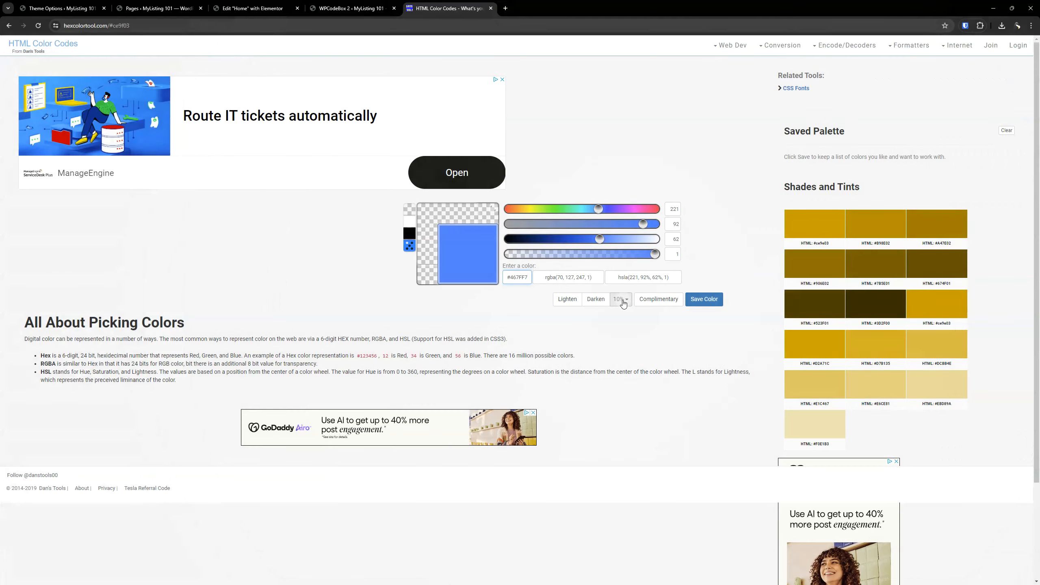
{"action": "left_click", "coordinate": [614, 300]}
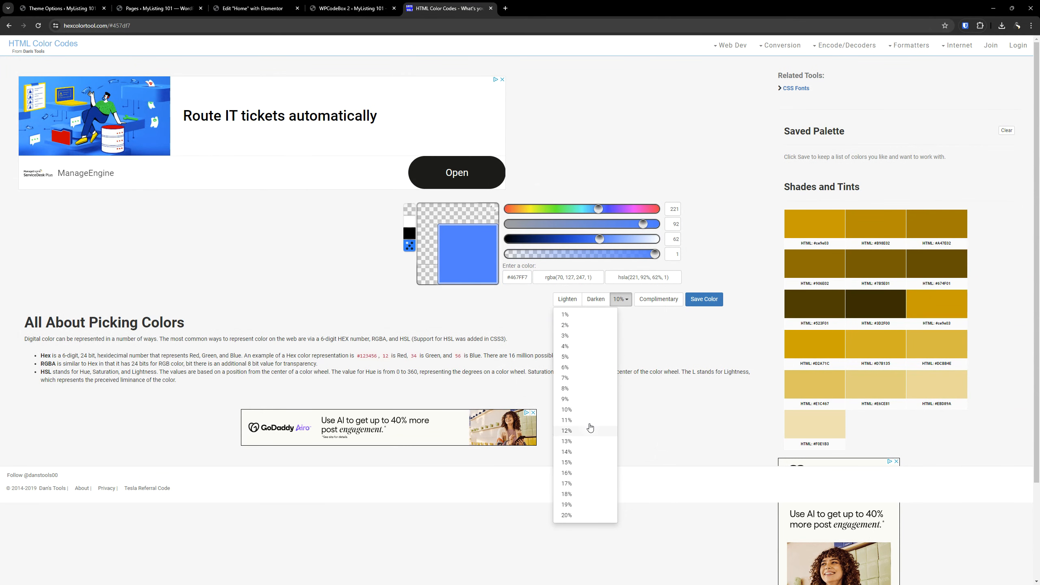
{"action": "left_click", "coordinate": [614, 299]}
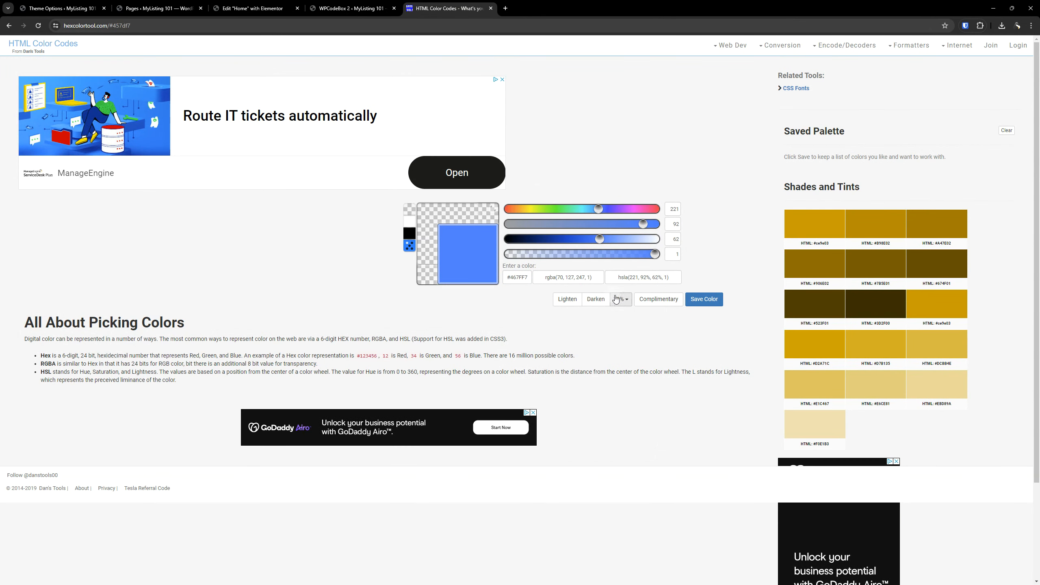
{"action": "left_click", "coordinate": [620, 301]}
{"action": "left_click", "coordinate": [620, 301]}
{"action": "left_click", "coordinate": [573, 300]}
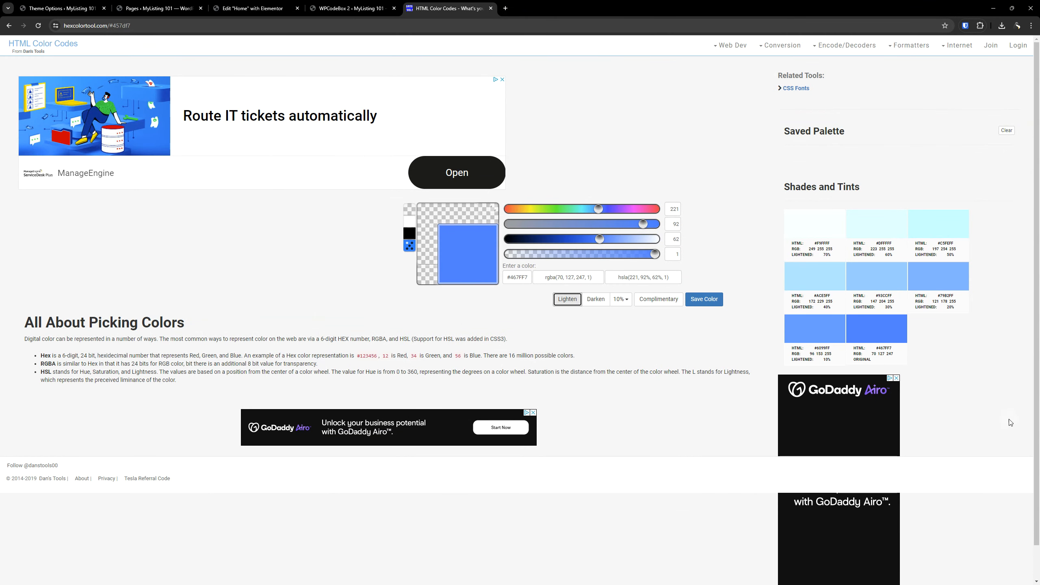
- Copy the hex code #6099FF of the 10% lightened shade from the hexcolortool.com Shades and Tints
{"action": "left_click", "coordinate": [339, 7]}
{"action": "left_click", "coordinate": [267, 4]}
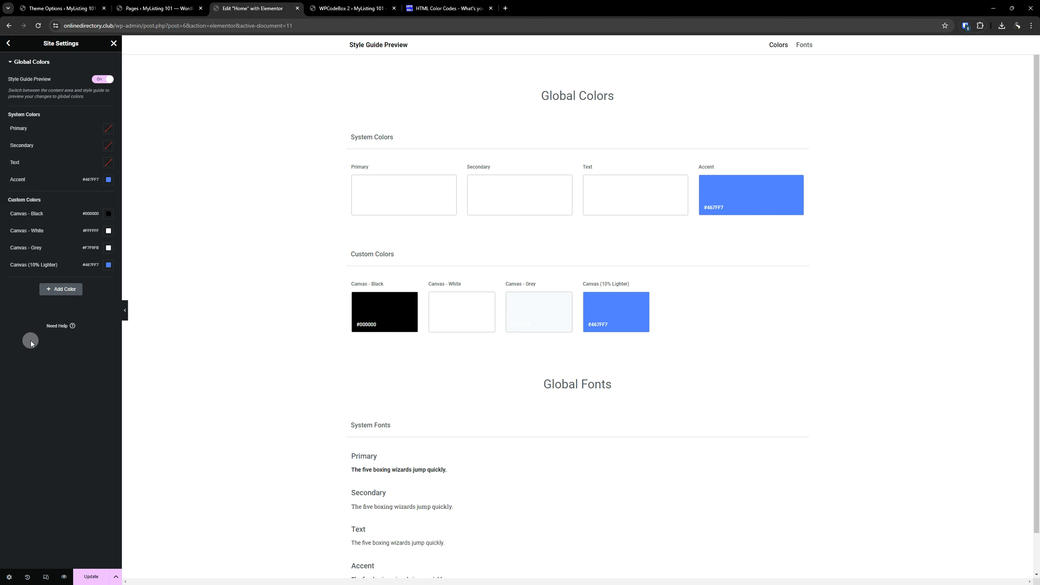
{"action": "left_click", "coordinate": [445, 9]}
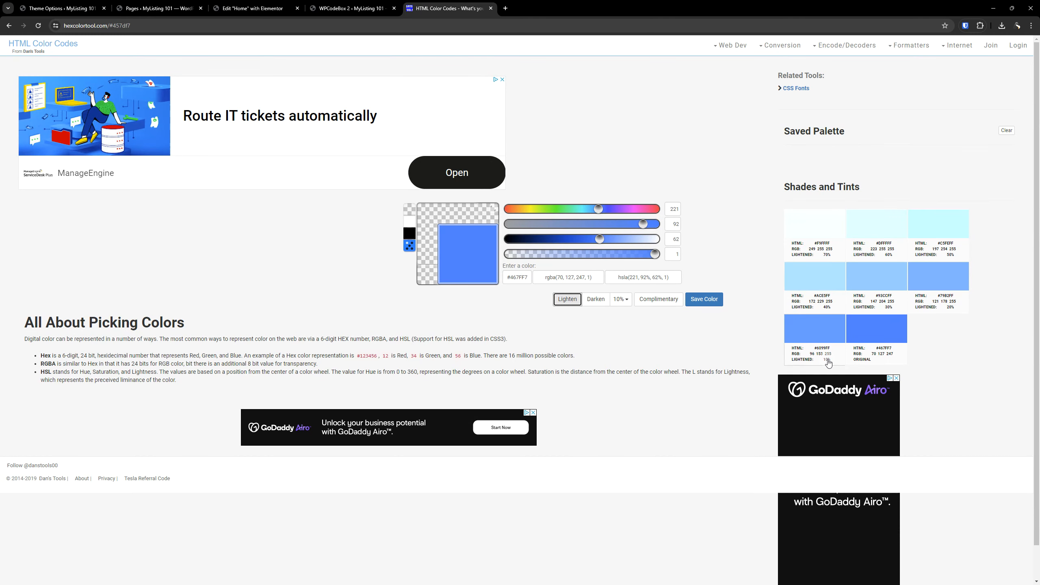
{"action": "key", "text": "ctrl"}
{"action": "key", "text": "ctrl"}
{"action": "left_click", "coordinate": [825, 340]}
{"action": "double_click", "coordinate": [824, 347]}
{"action": "right_click", "coordinate": [823, 347]}
{"action": "left_click", "coordinate": [841, 354]}
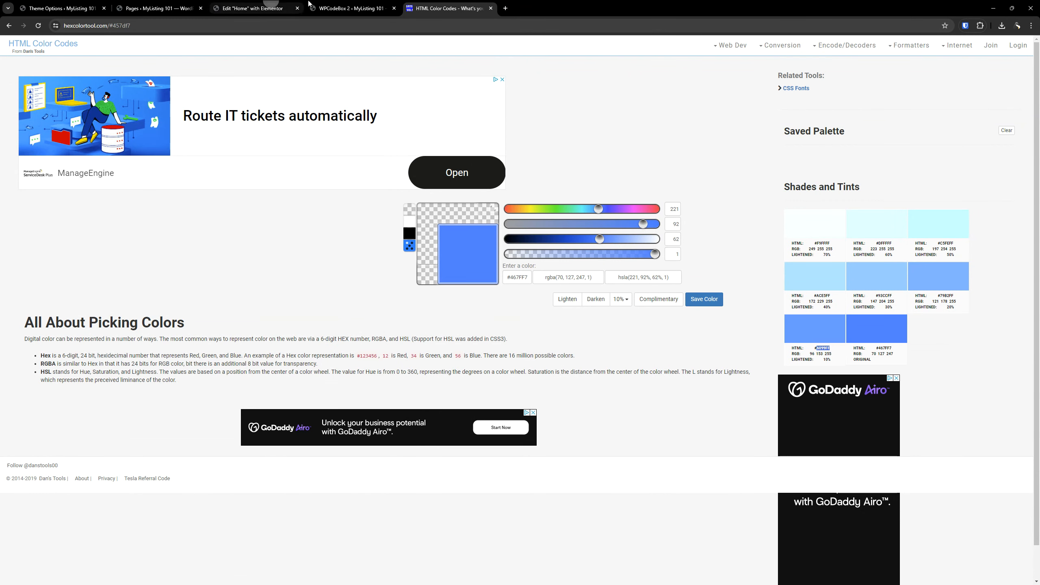
- Set the Canvas (10% Lighter) custom color to #6099FF in Elementor's Global Colors
{"action": "left_click", "coordinate": [254, 9]}
{"action": "left_click", "coordinate": [108, 264]}
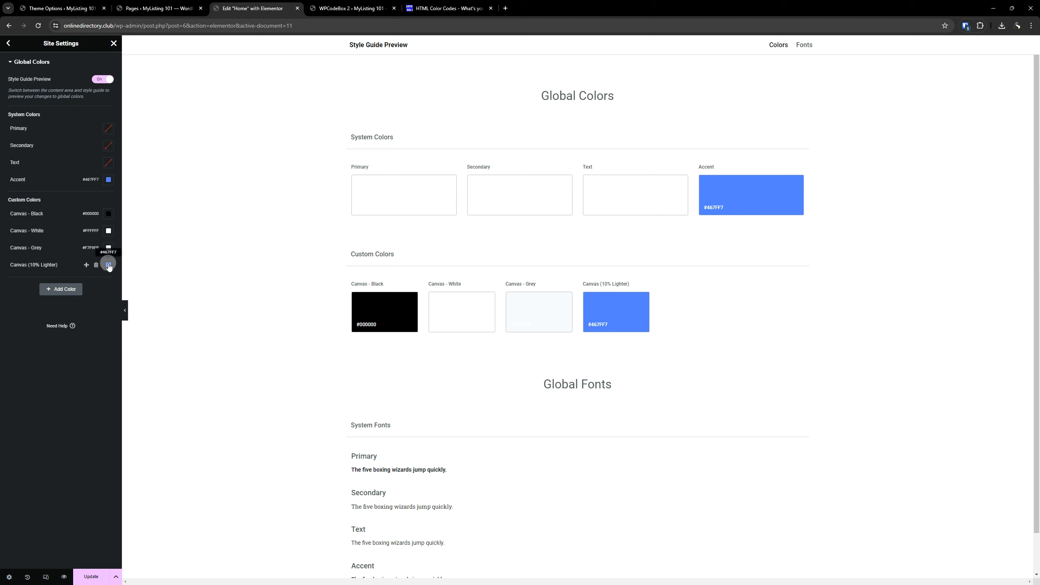
{"action": "key", "text": "ctrl+v"}
{"action": "left_click", "coordinate": [84, 470]}
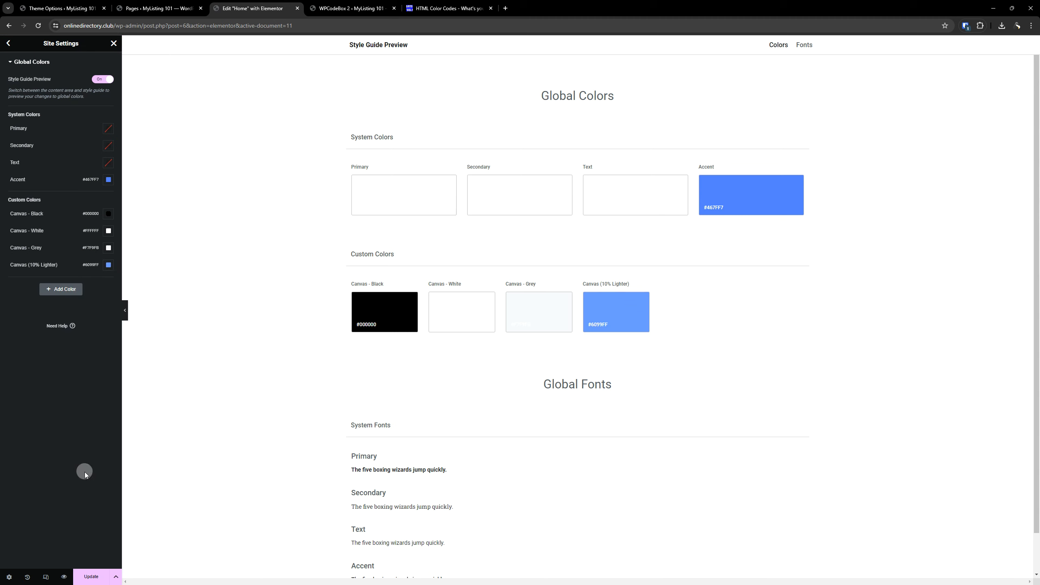
- Add another custom color to Elementor's Global Colors and name it "Canvas (20% Lighter)"
{"action": "triple_click", "coordinate": [51, 264]}
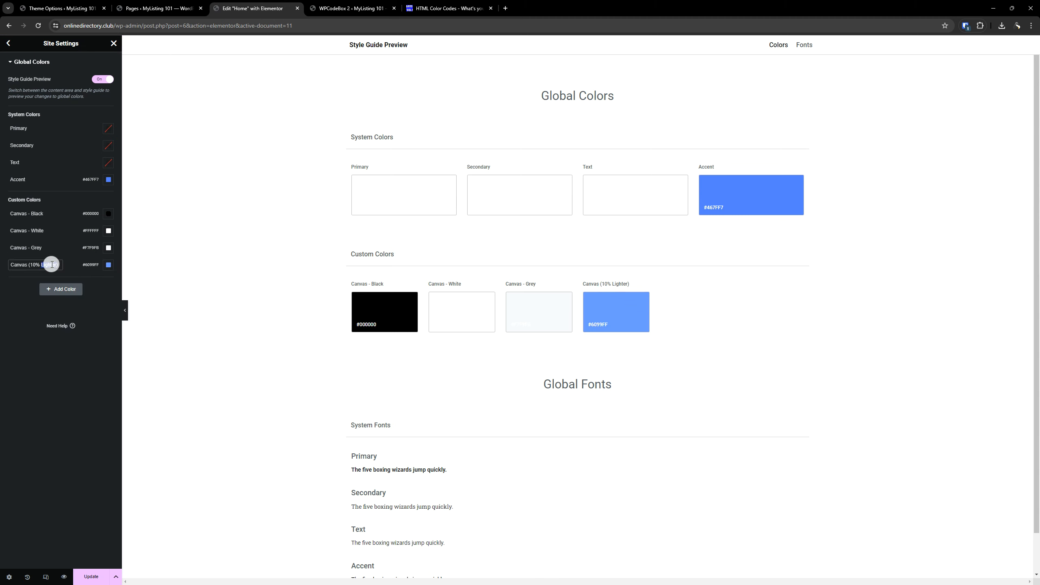
{"action": "left_click", "coordinate": [56, 444]}
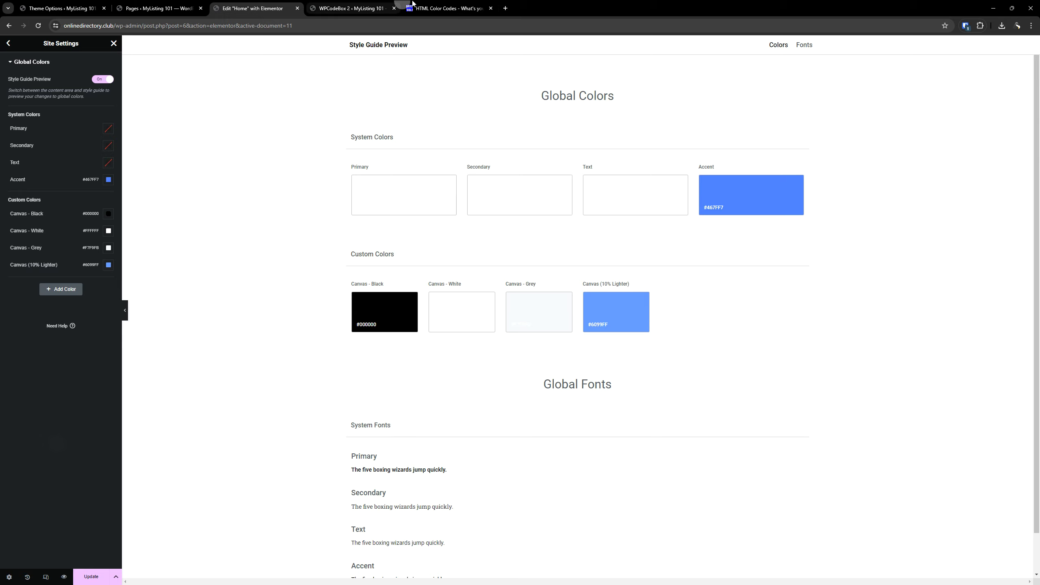
{"action": "left_click", "coordinate": [430, 7]}
{"action": "left_click", "coordinate": [365, 10]}
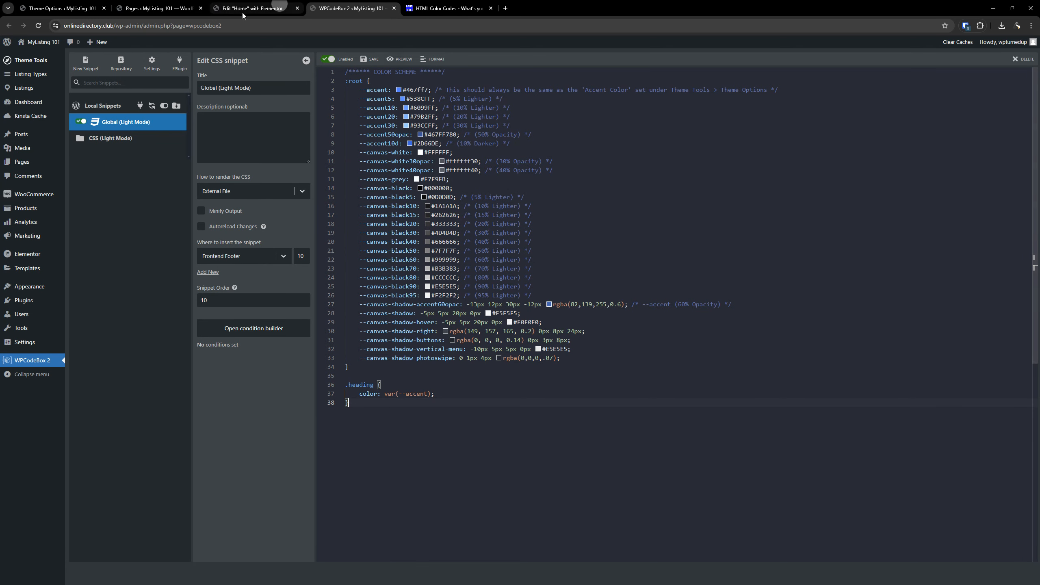
{"action": "left_click", "coordinate": [156, 8]}
{"action": "key", "text": "ctrl+Tab"}
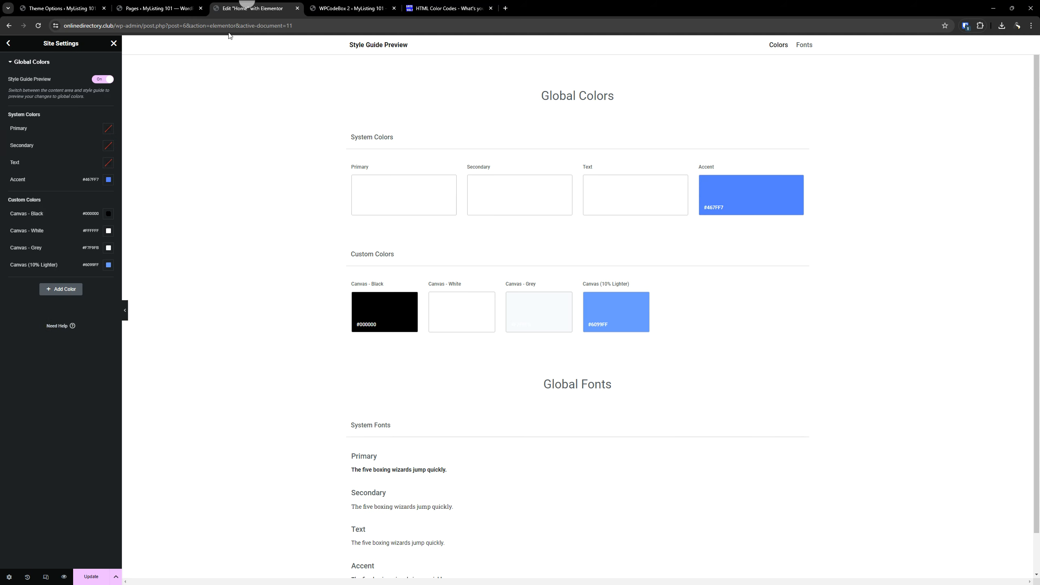
{"action": "left_click", "coordinate": [66, 286]}
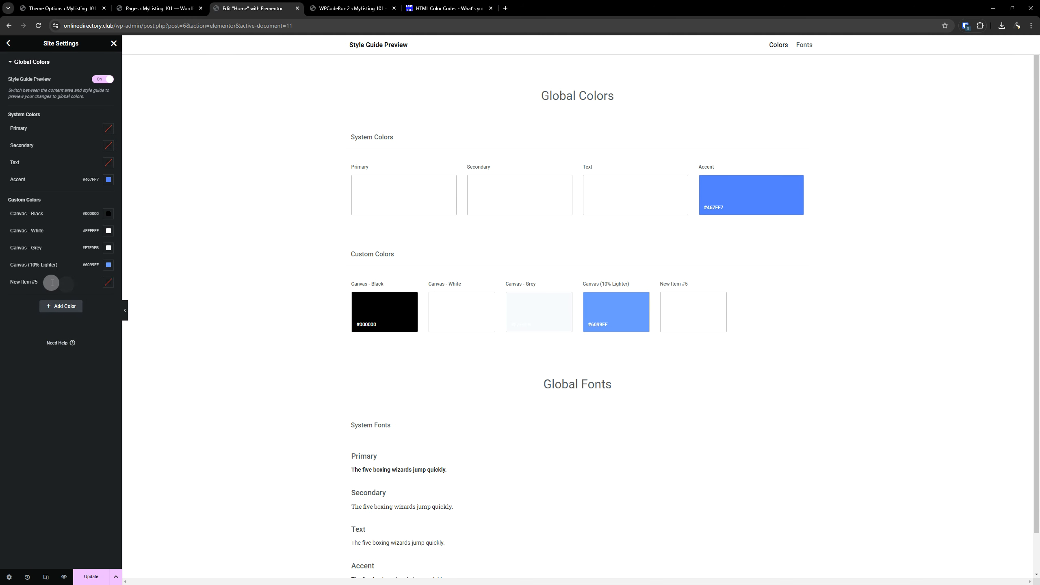
{"action": "triple_click", "coordinate": [50, 283]}
{"action": "key", "text": "ctrl+v"}
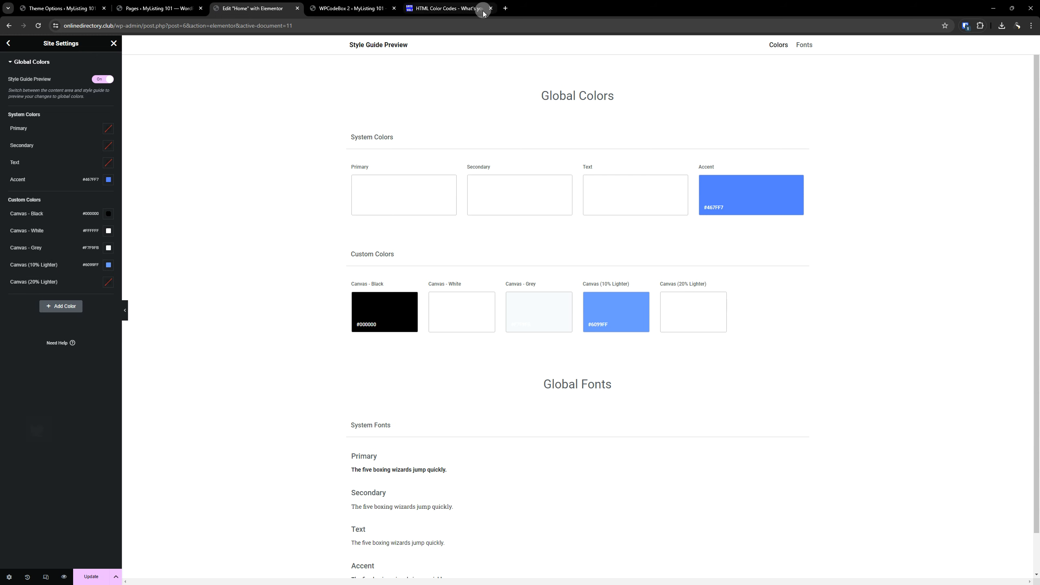
- Copy the hex code #79B2FF of the 20% lightened shade from the hexcolortool.com Shades and Tints
{"action": "left_click", "coordinate": [460, 12]}
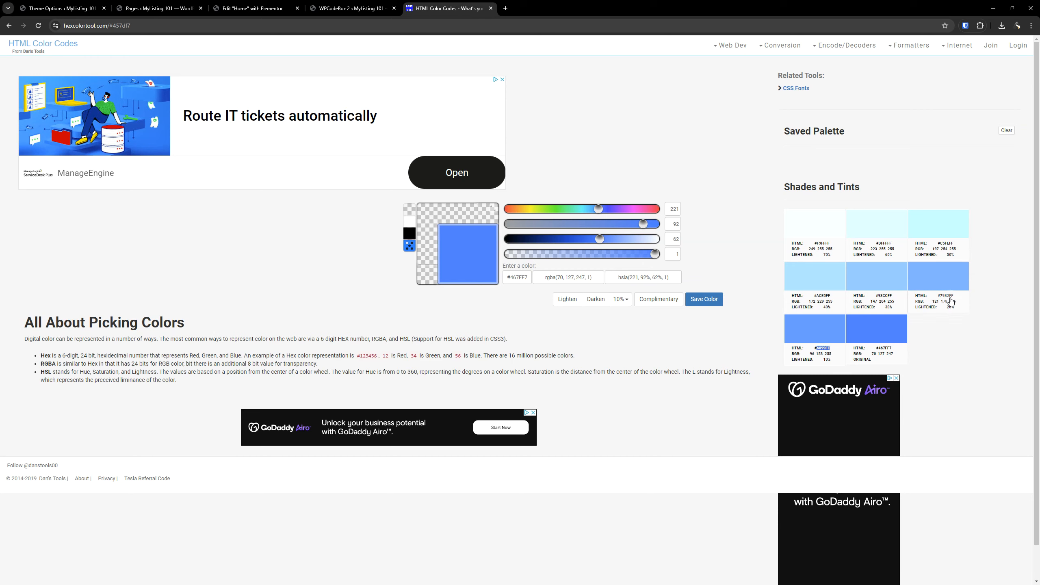
{"action": "double_click", "coordinate": [947, 295]}
{"action": "right_click", "coordinate": [947, 295]}
{"action": "left_click", "coordinate": [901, 302]}
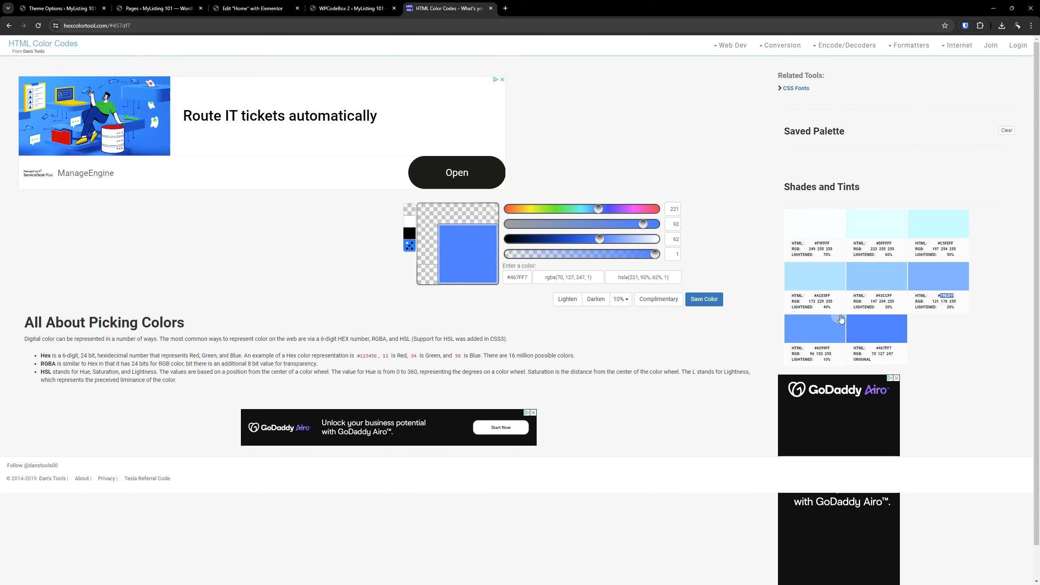
- Set the Canvas (20% Lighter) custom color to #79B2FF in Elementor's Global Colors
{"action": "left_click", "coordinate": [277, 5]}
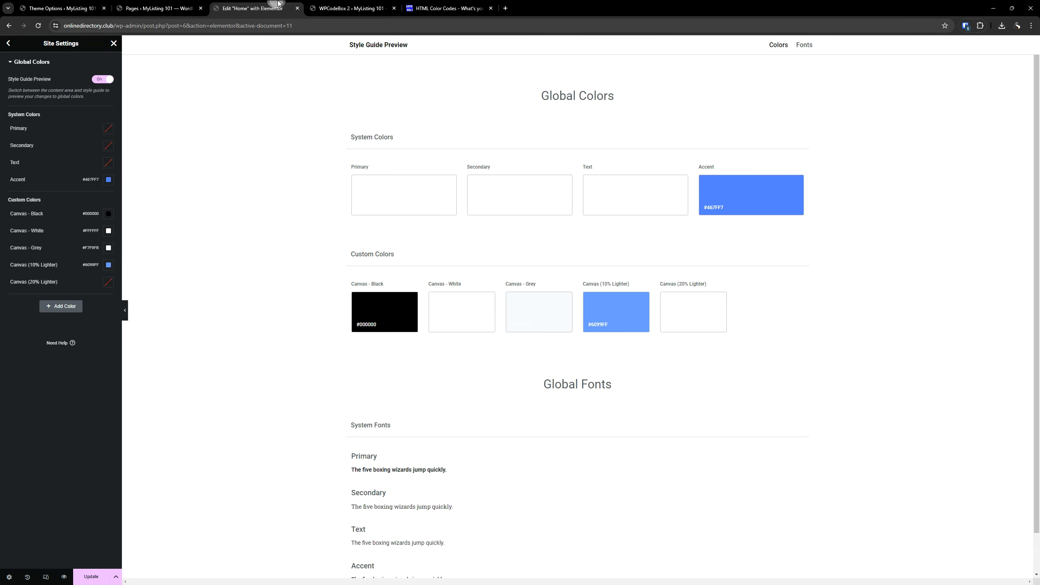
{"action": "left_click", "coordinate": [107, 282]}
{"action": "key", "text": "ctrl+v"}
{"action": "left_click", "coordinate": [76, 475]}
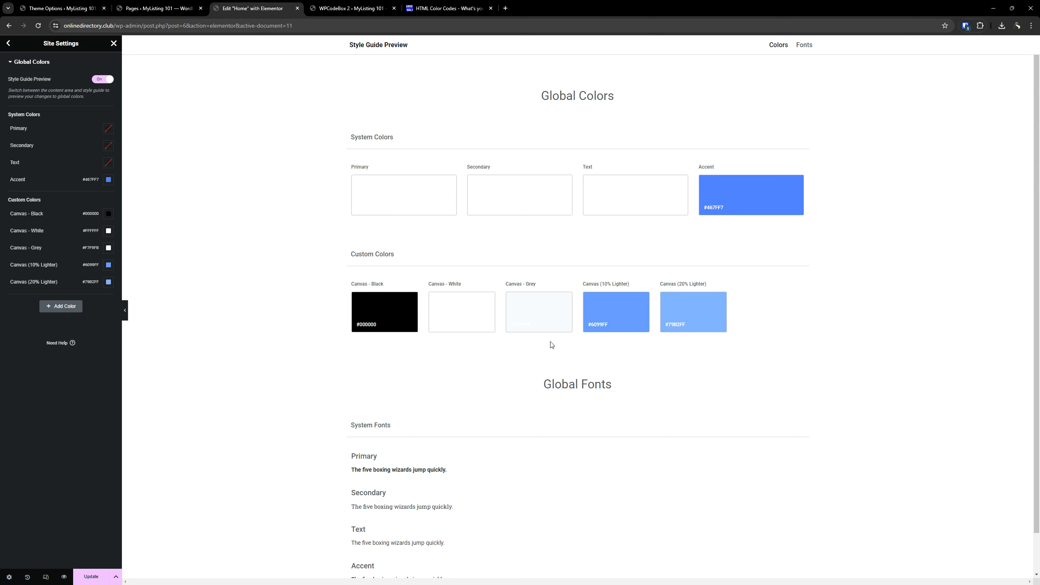
- Copy the hex code #93CCFF of the 30% lightened shade from the hexcolortool.com Shades and Tints
{"action": "left_click", "coordinate": [600, 320]}
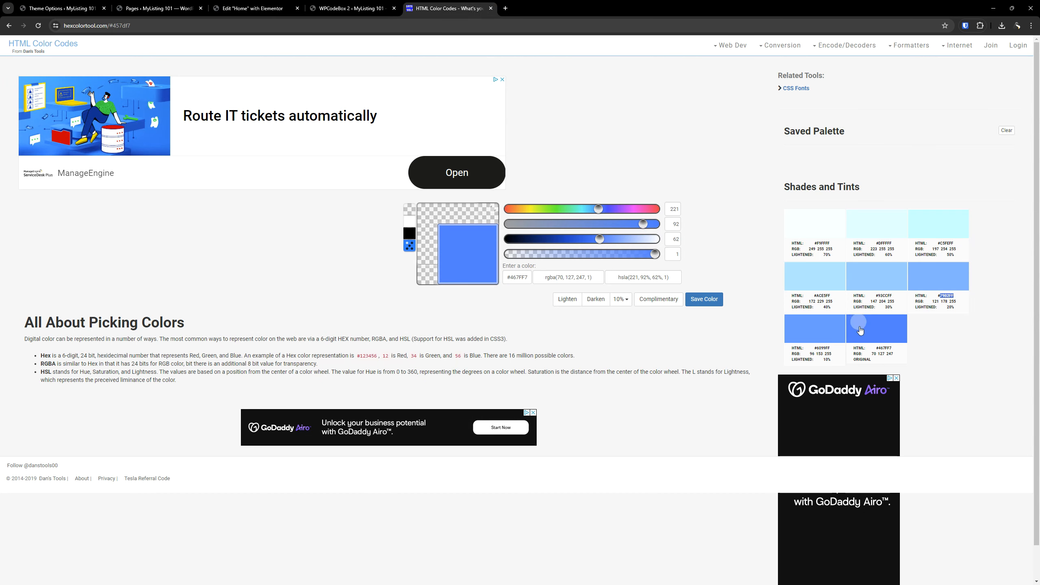
{"action": "double_click", "coordinate": [884, 296]}
{"action": "right_click", "coordinate": [884, 295]}
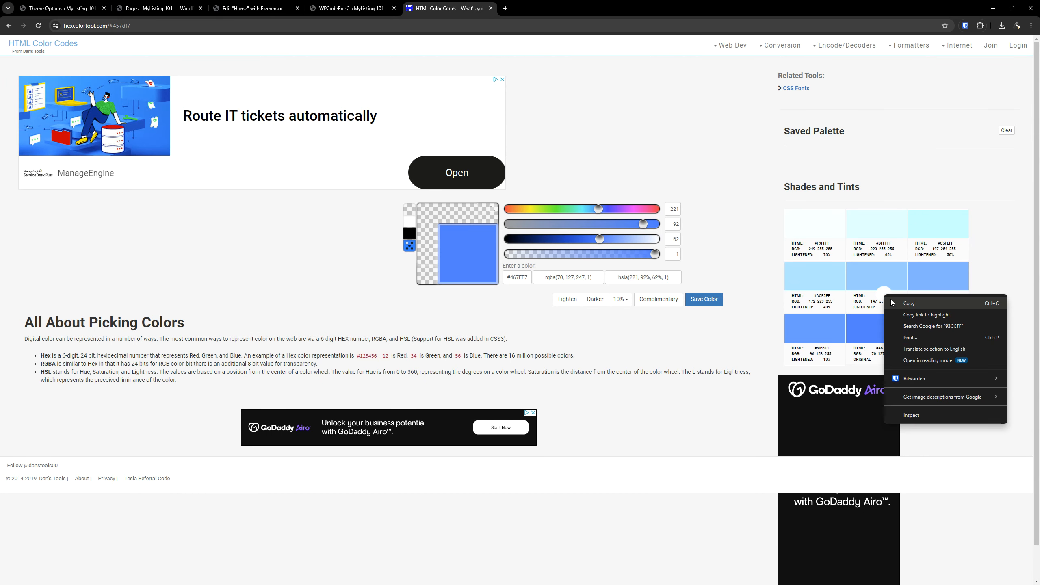
{"action": "left_click", "coordinate": [890, 303]}
- Add another custom color to Elementor's Global Colors and set it to #93CCFF
{"action": "left_click", "coordinate": [243, 8]}
{"action": "left_click", "coordinate": [61, 307]}
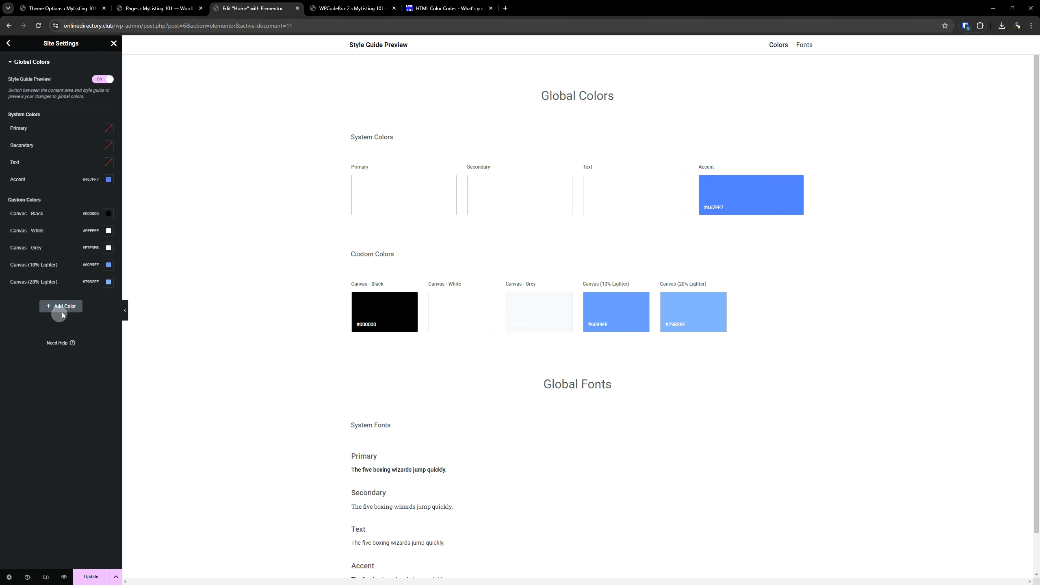
{"action": "left_click", "coordinate": [108, 301]}
{"action": "key", "text": "ctrl+v"}
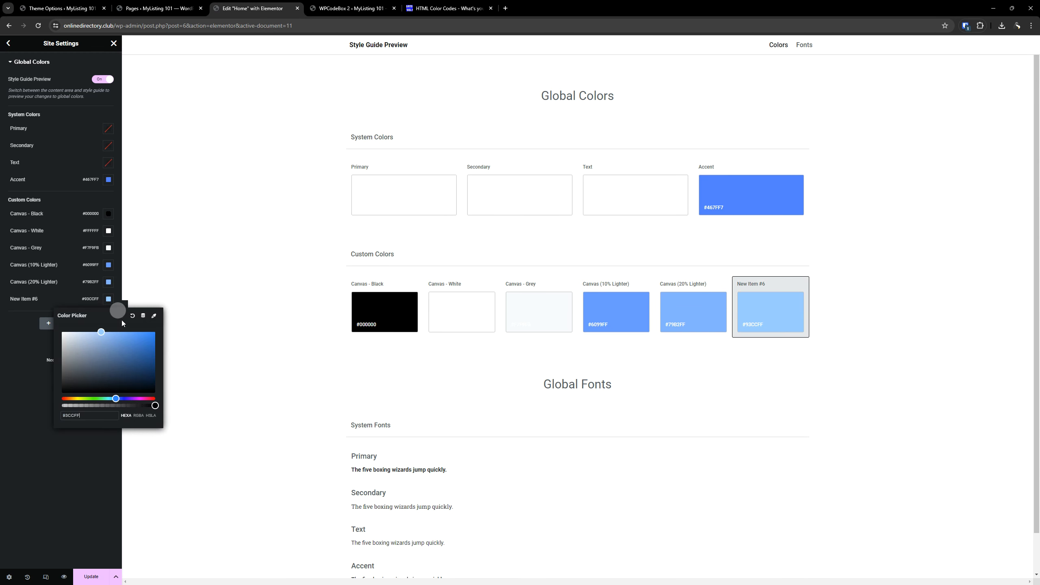
- Name the new #93CCFF custom color "Canvas (30% Lighter)", reusing the name of the 20% color
{"action": "left_click", "coordinate": [50, 287]}
{"action": "left_click", "coordinate": [49, 283]}
{"action": "key", "text": "ctrl+c"}
{"action": "left_click", "coordinate": [46, 302]}
{"action": "key", "text": "ctrl+a"}
{"action": "key", "text": "ctrl+v"}
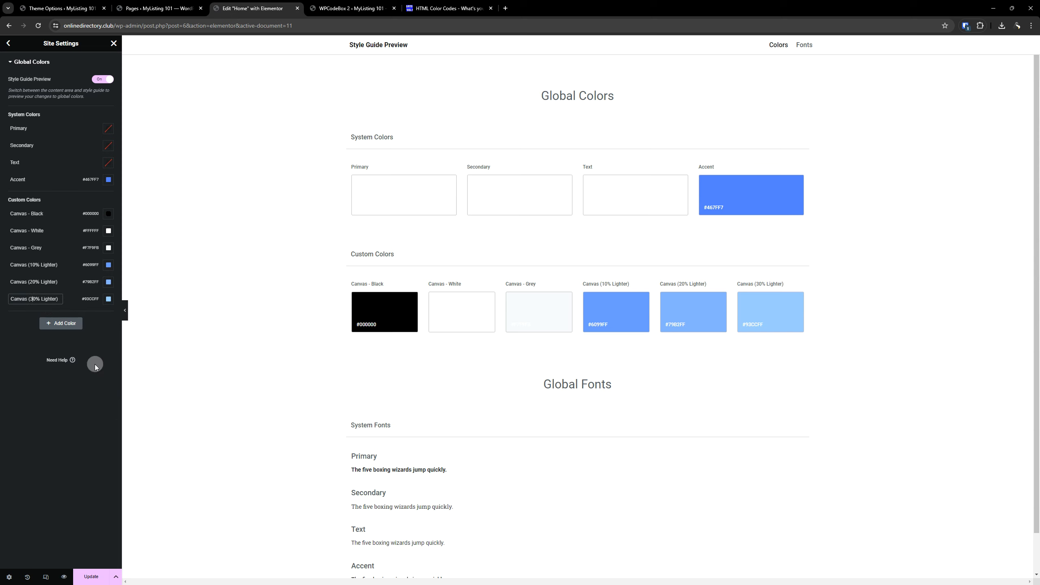
{"action": "left_click", "coordinate": [76, 439]}
- Review the 5% to 30% lighter accent variables in the WPCodeBox Global (Light Mode) snippet
{"action": "left_click", "coordinate": [446, 8]}
{"action": "left_click", "coordinate": [351, 8]}
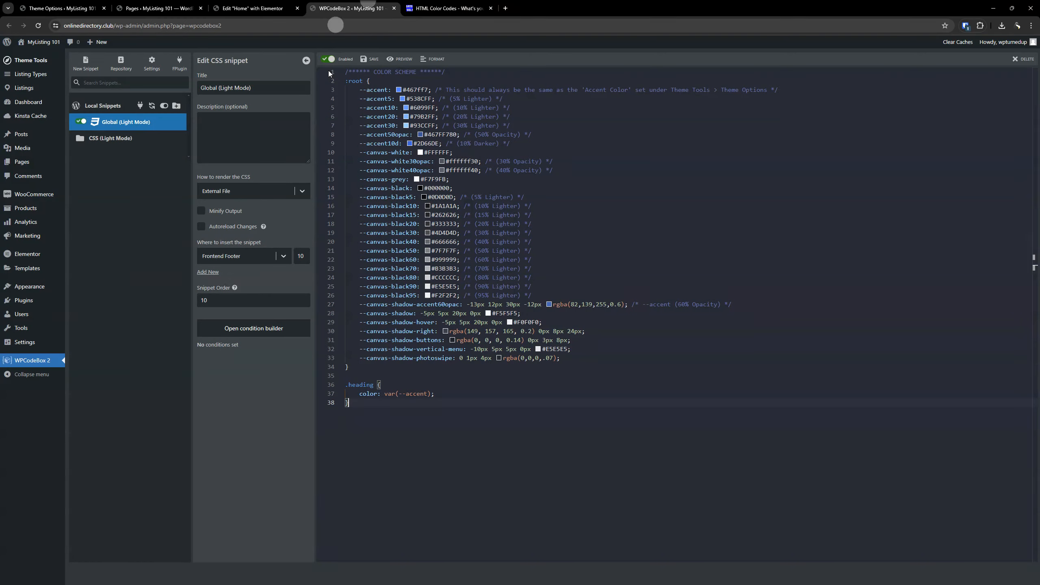
{"action": "left_click", "coordinate": [511, 125]}
{"action": "left_click_drag", "start_coordinate": [512, 125], "coordinate": [350, 100]}
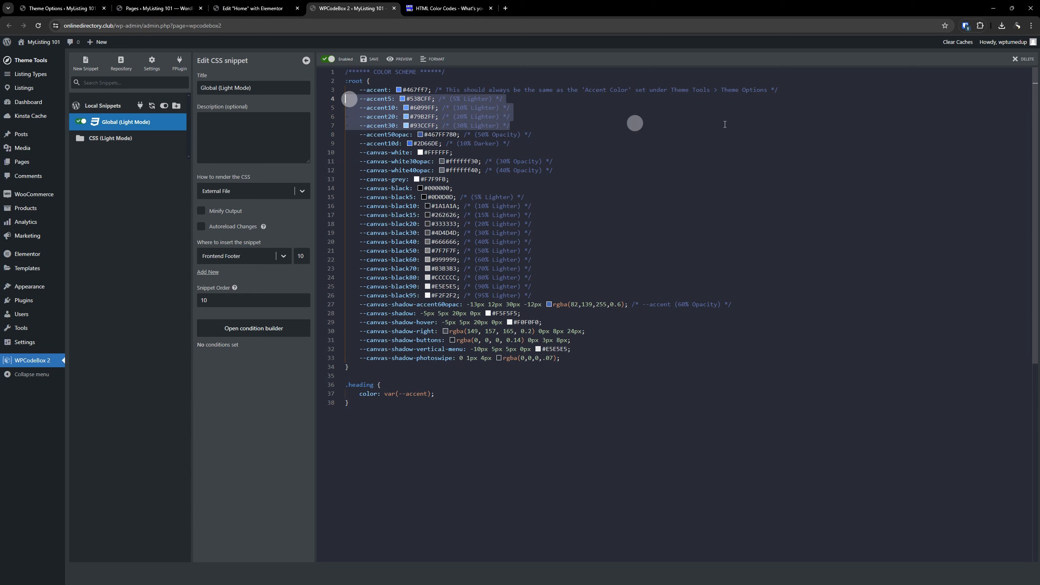
{"action": "left_click", "coordinate": [723, 143]}
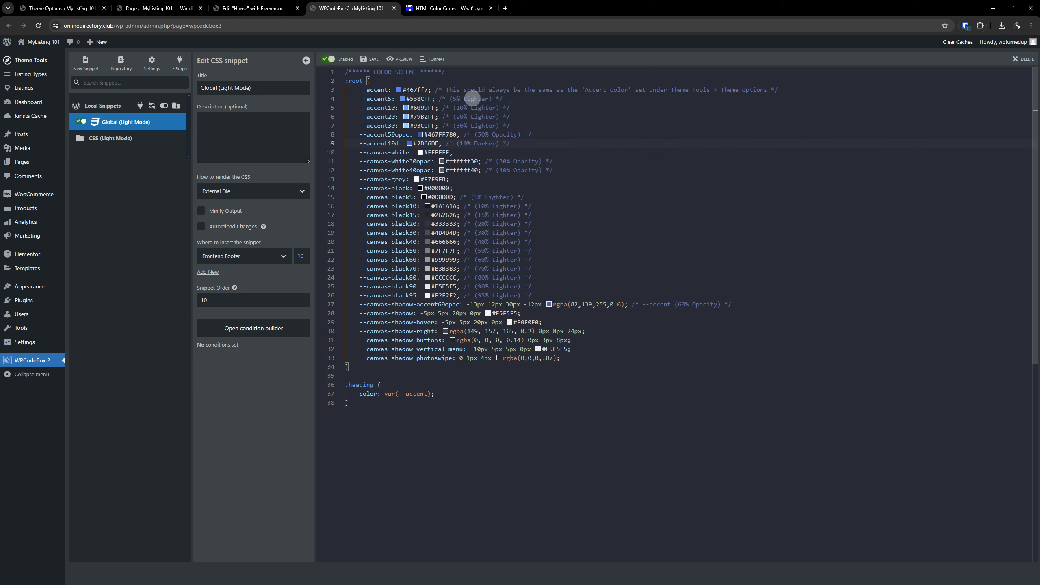
- Generate lightened shades of #467FF7 in 5% increments on hexcolortool.com
{"action": "left_click", "coordinate": [444, 8]}
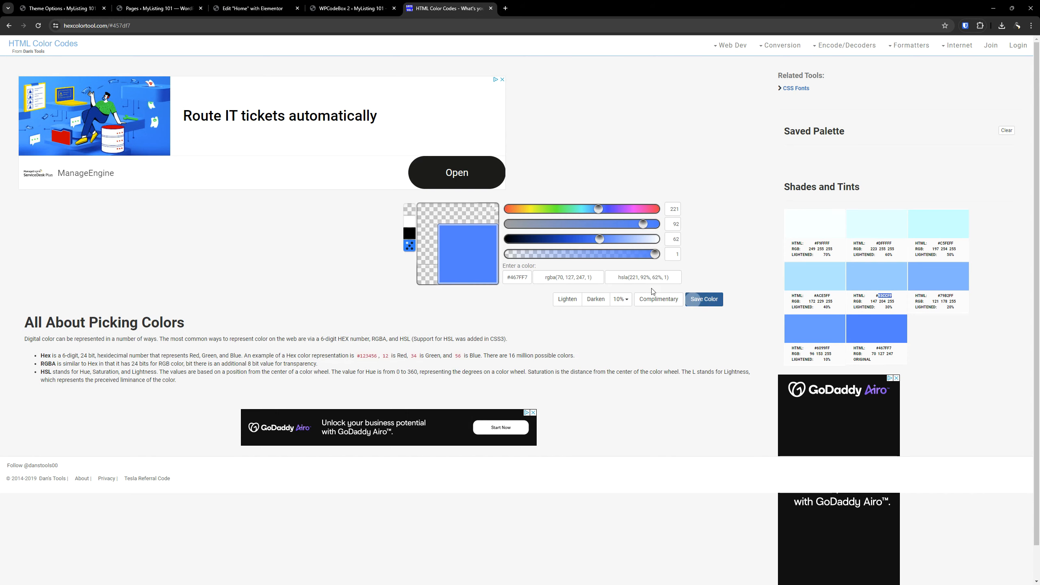
{"action": "left_click", "coordinate": [621, 299]}
{"action": "left_click", "coordinate": [568, 357]}
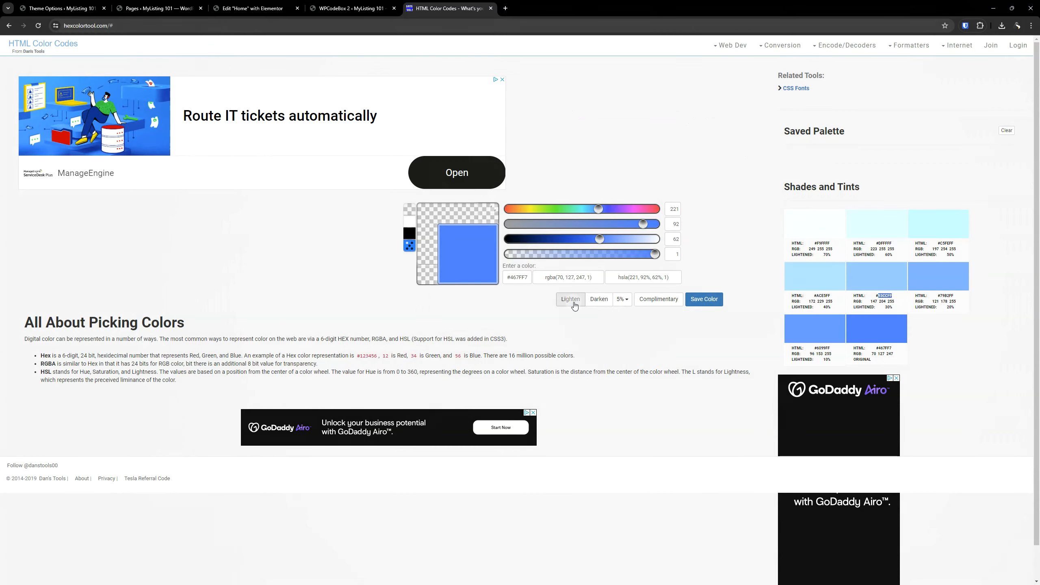
{"action": "left_click", "coordinate": [573, 302]}
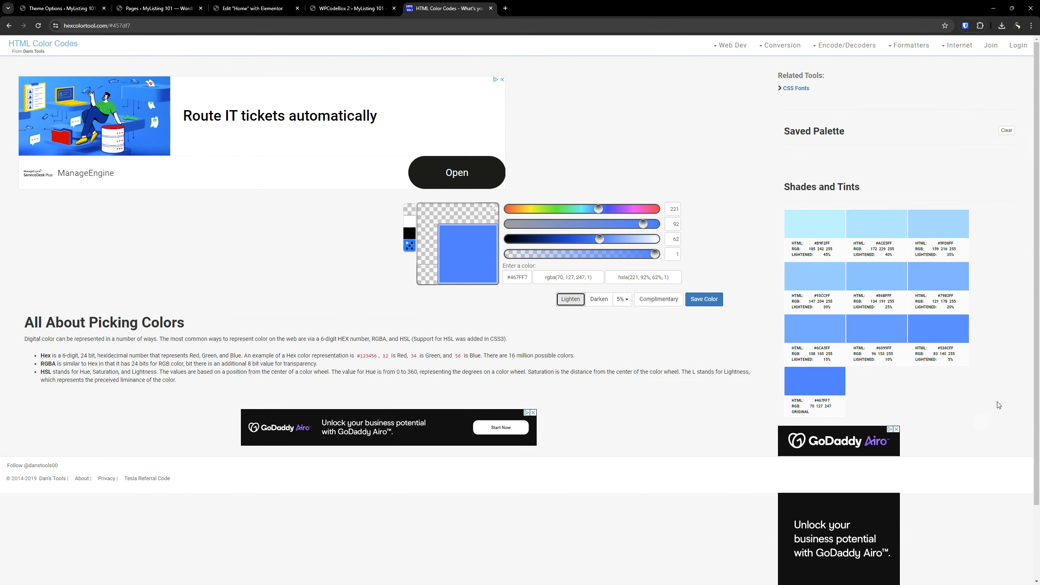
- Copy the hex code #538CFF of the 5% lightened shade from the Shades and Tints
{"action": "double_click", "coordinate": [947, 348]}
{"action": "right_click", "coordinate": [948, 349]}
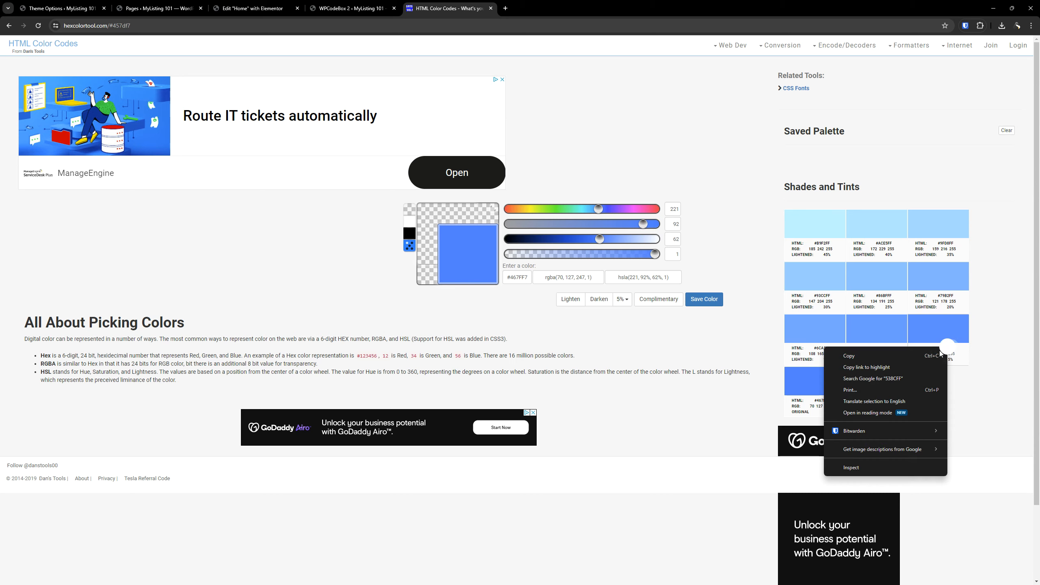
{"action": "left_click", "coordinate": [851, 354]}
- Add a custom color to Elementor's Global Colors and set it to #538CFF
{"action": "left_click", "coordinate": [352, 4]}
{"action": "left_click", "coordinate": [252, 8]}
{"action": "left_click", "coordinate": [74, 324]}
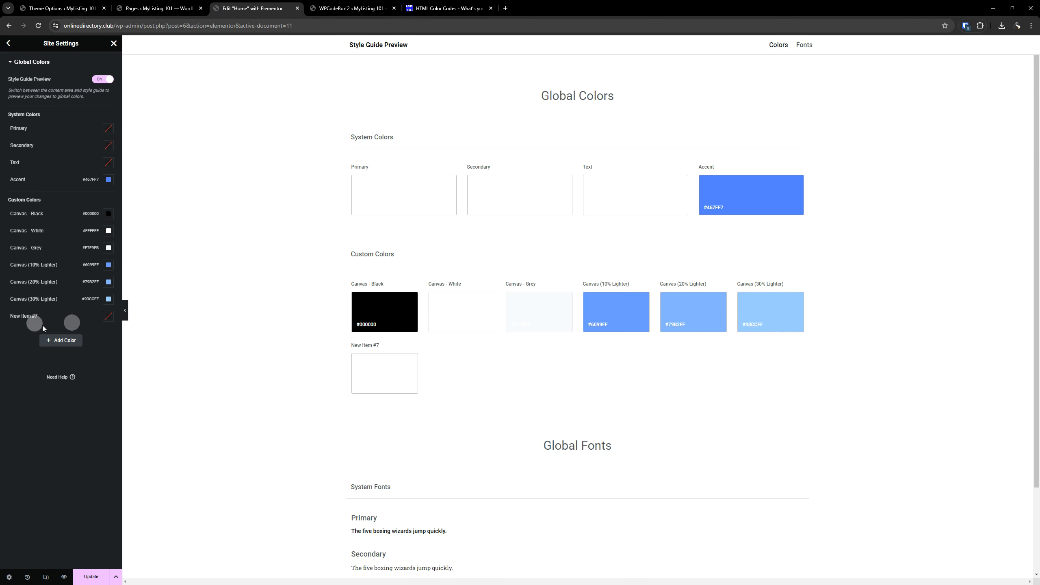
{"action": "left_click", "coordinate": [109, 318]}
{"action": "key", "text": "ctrl+v"}
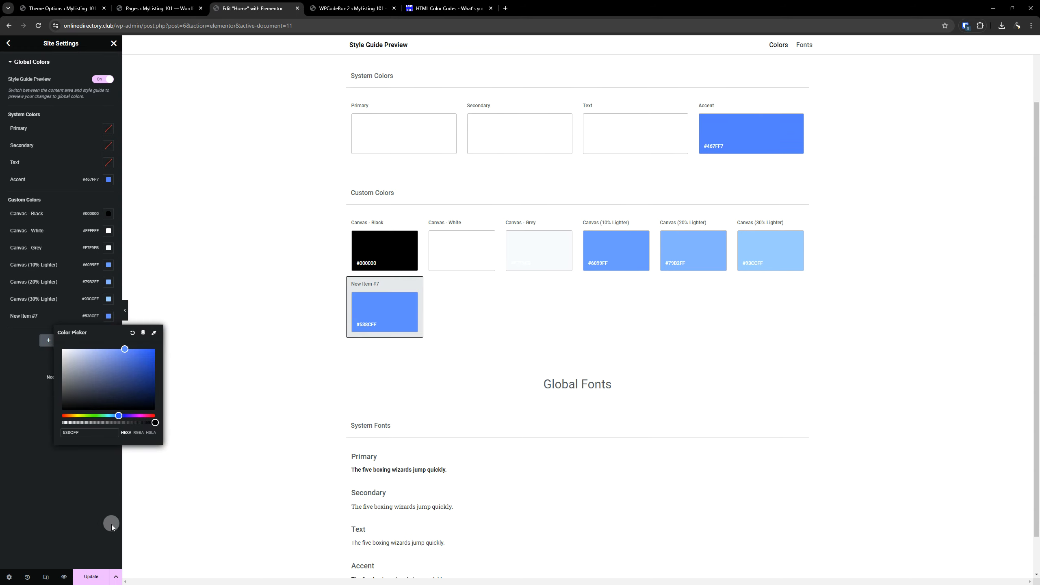
{"action": "left_click", "coordinate": [74, 497]}
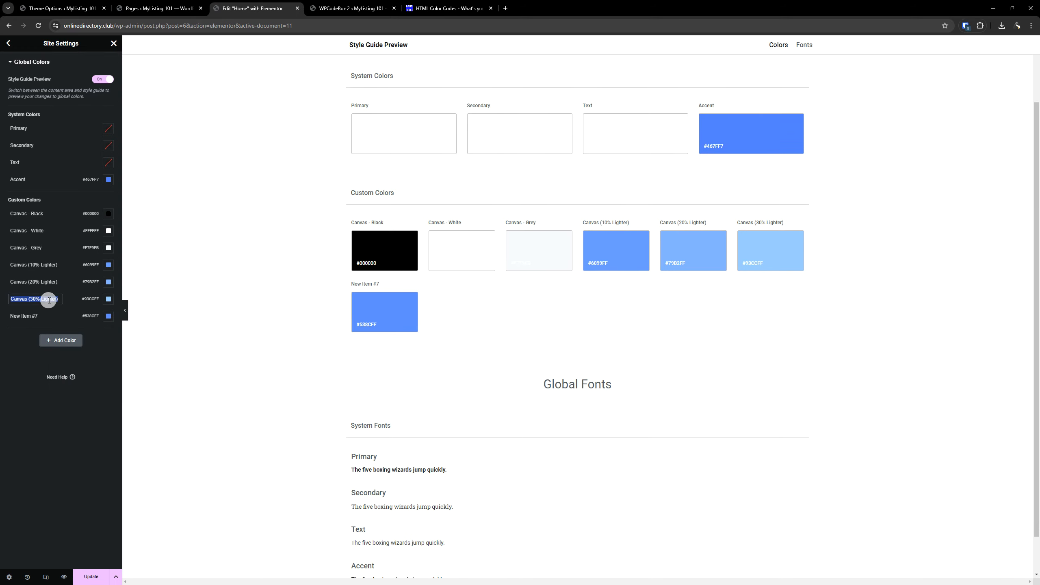
- Name the new #538CFF custom color "Canvas (5% Lighter)"
{"action": "triple_click", "coordinate": [41, 319]}
{"action": "key", "text": "ctrl+v"}
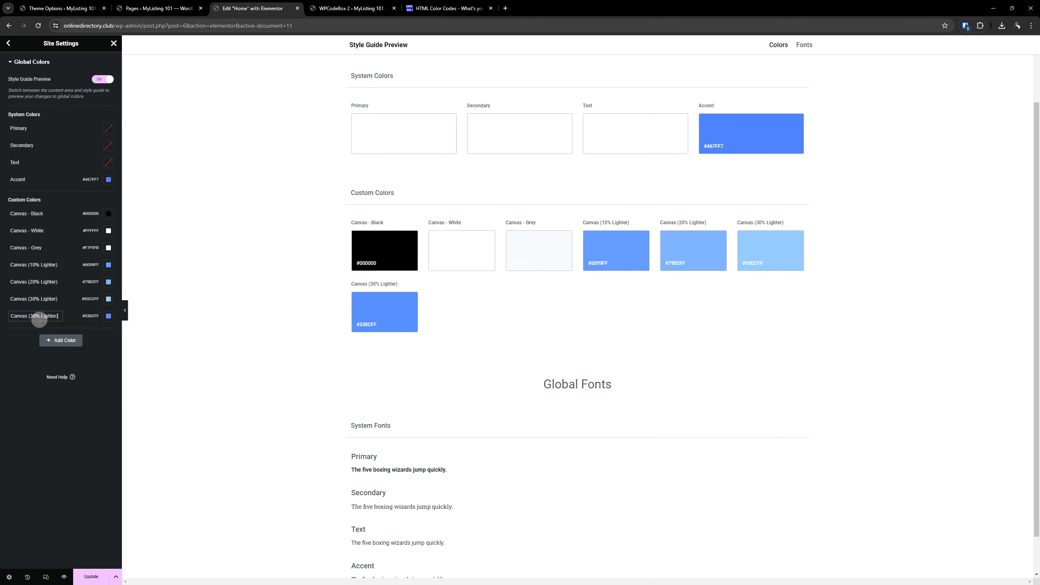
{"action": "double_click", "coordinate": [40, 319]}
{"action": "type", "text": "5"}
{"action": "left_click", "coordinate": [24, 513]}
- Move Canvas (5% Lighter) above Canvas (10% Lighter) in the custom colors and save the site settings
{"action": "left_click_drag", "start_coordinate": [87, 316], "coordinate": [84, 256]}
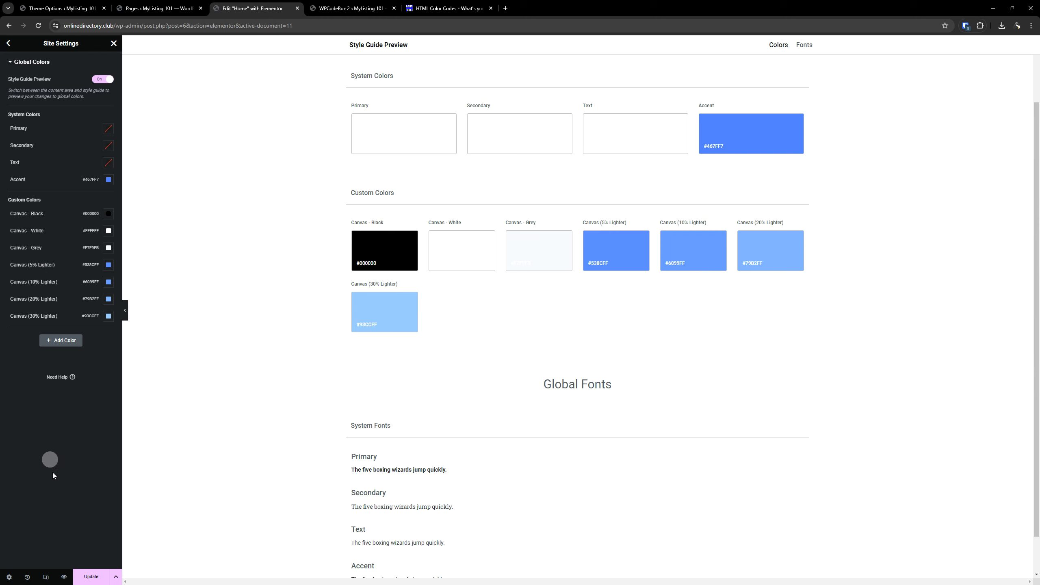
{"action": "left_click", "coordinate": [89, 577]}
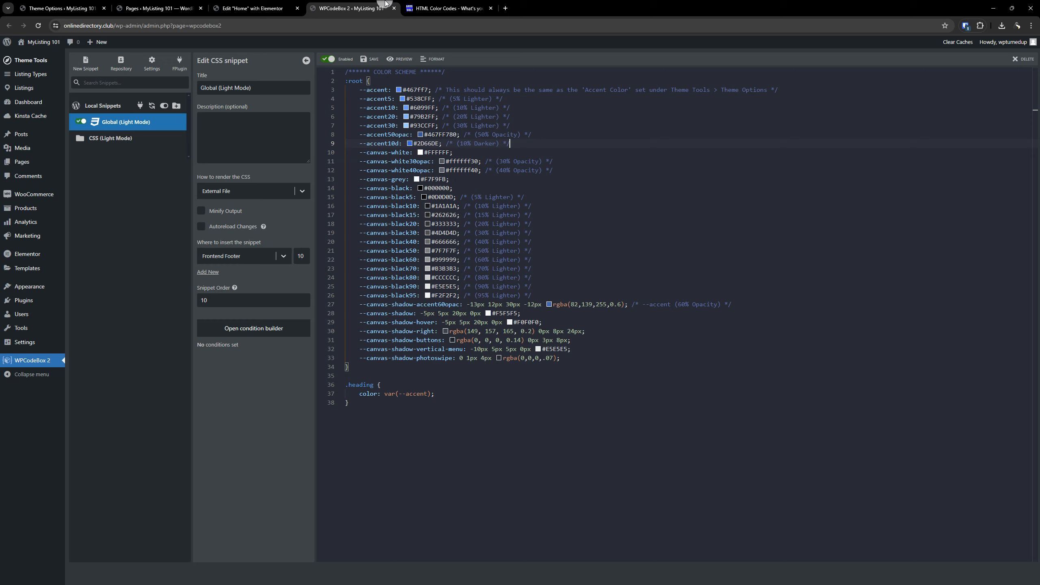
- Examine the lighter accent variables, the full :root color scheme and the .heading rule in the WPCodeBox Global (Light Mode) snippet
{"action": "left_click", "coordinate": [352, 8]}
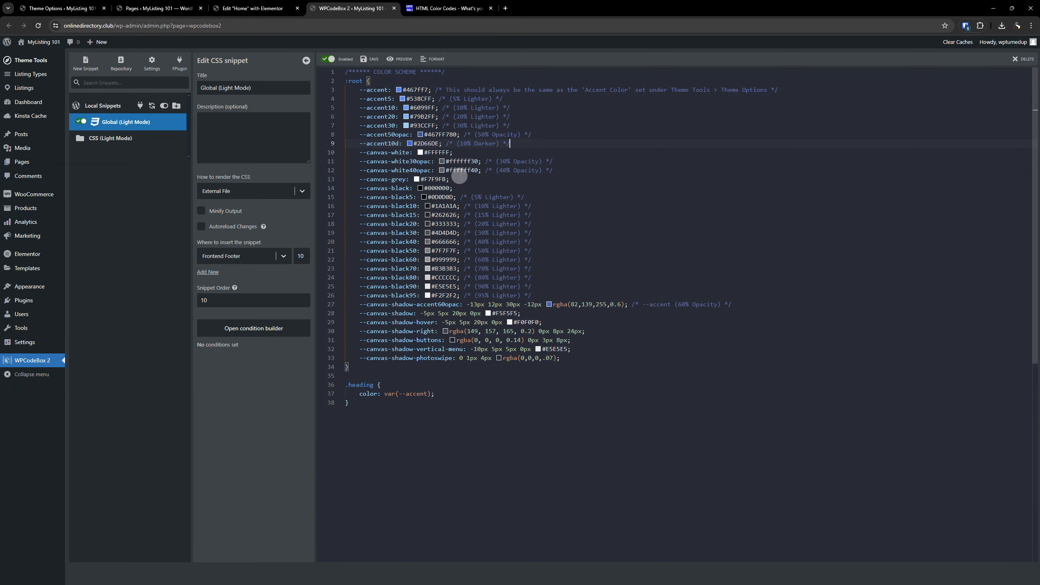
{"action": "left_click_drag", "start_coordinate": [526, 127], "coordinate": [345, 97]}
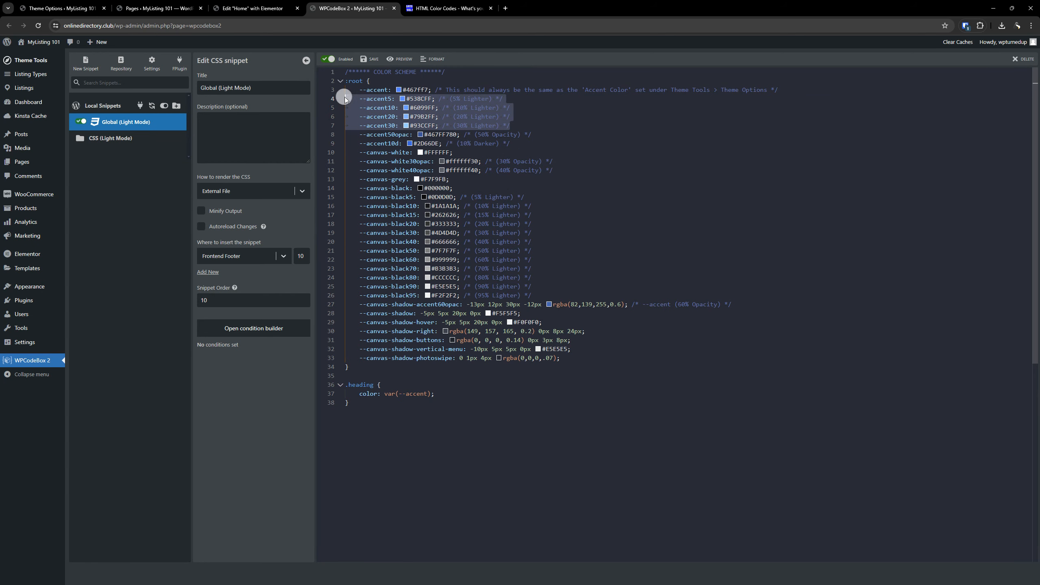
{"action": "left_click", "coordinate": [647, 106]}
{"action": "left_click_drag", "start_coordinate": [526, 123], "coordinate": [319, 96]}
{"action": "left_click", "coordinate": [691, 181]}
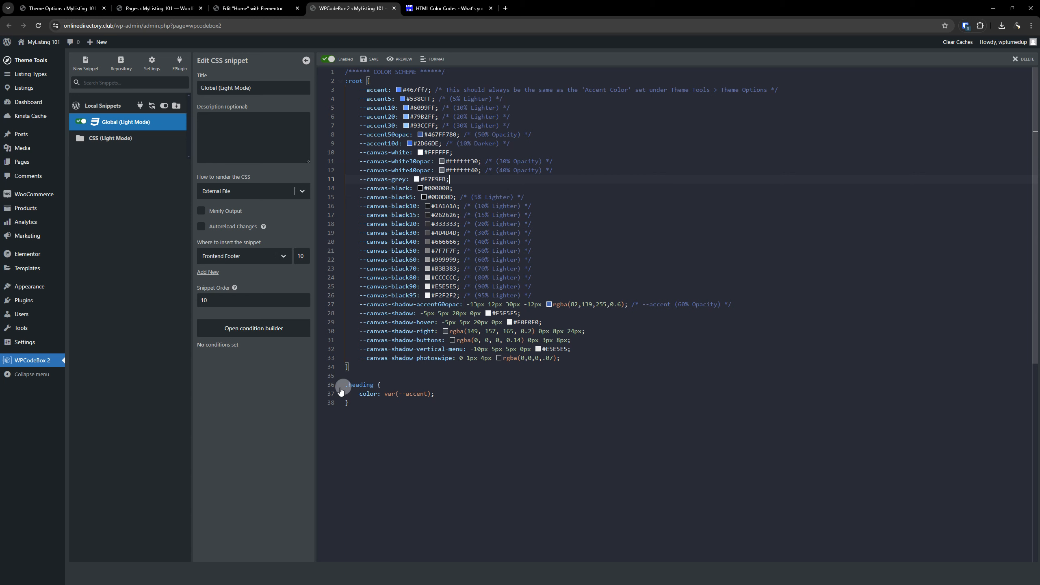
{"action": "left_click_drag", "start_coordinate": [353, 374], "coordinate": [344, 69]}
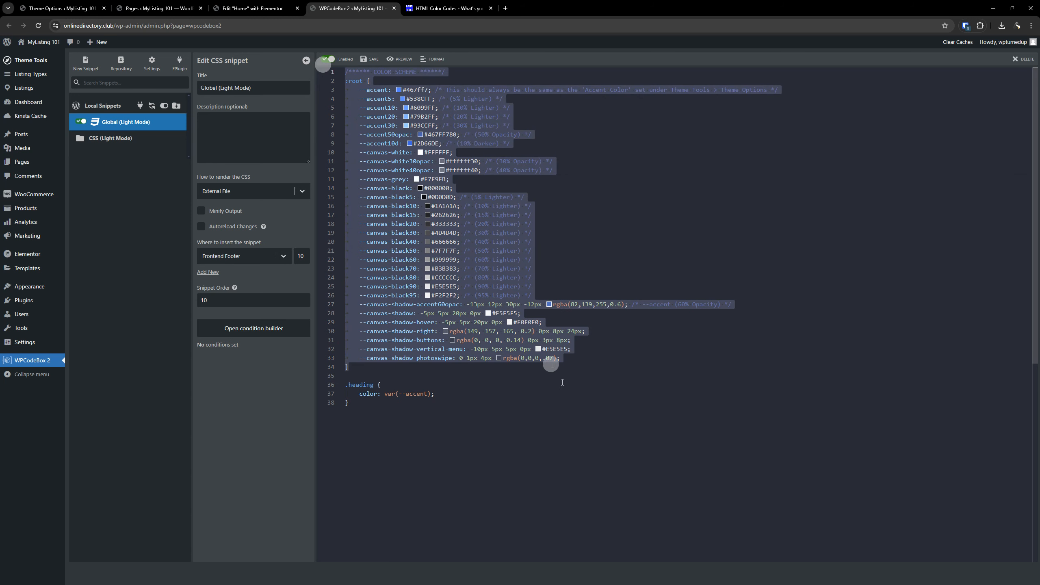
{"action": "left_click", "coordinate": [566, 399]}
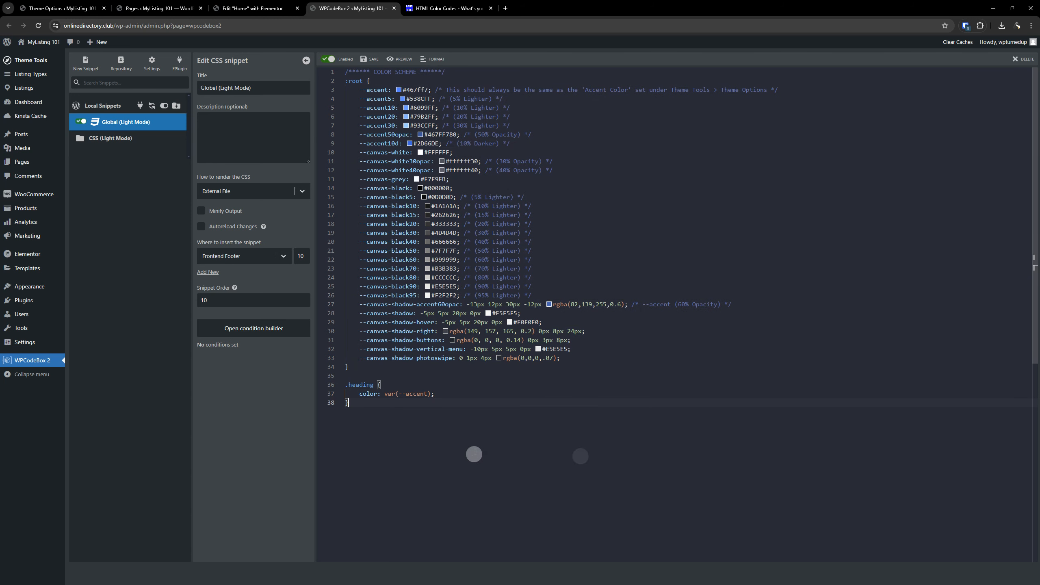
{"action": "left_click", "coordinate": [322, 393]}
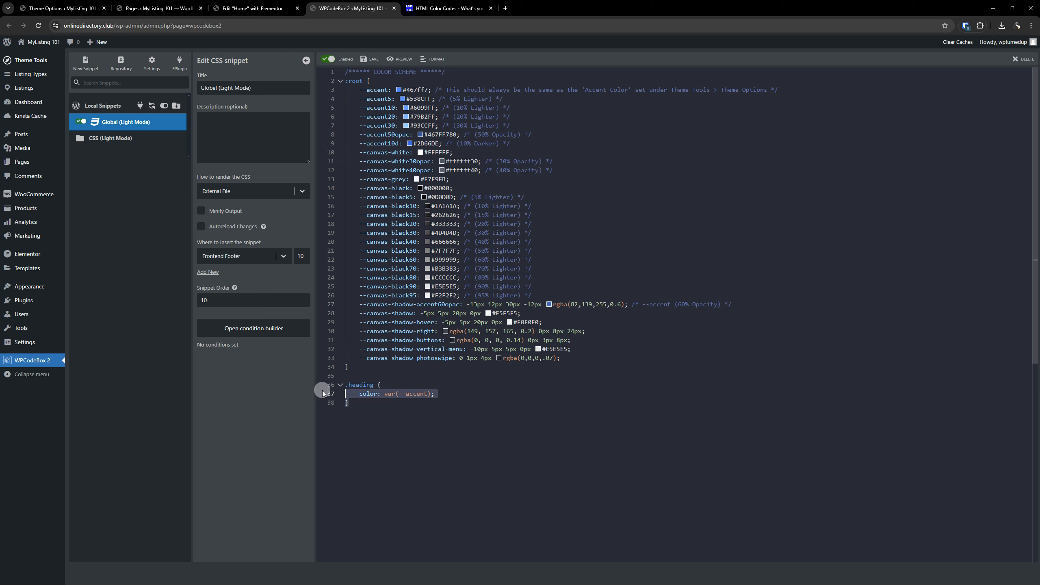
{"action": "left_click", "coordinate": [396, 438]}
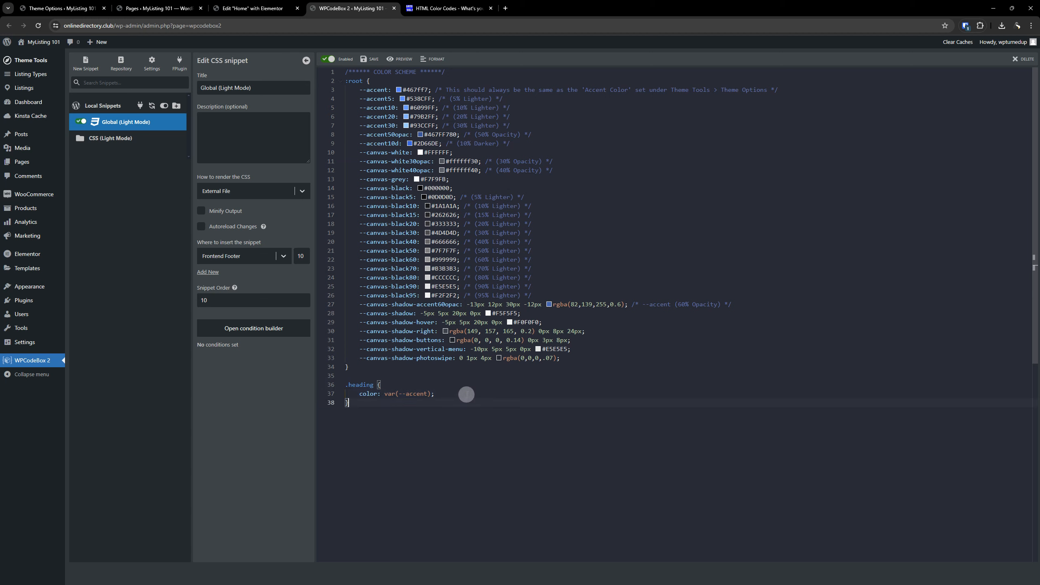
- Replace the .heading rule's color value with var(--accent5);, choosing the variable from the code suggestions
{"action": "left_click_drag", "start_coordinate": [454, 394], "coordinate": [385, 393]}
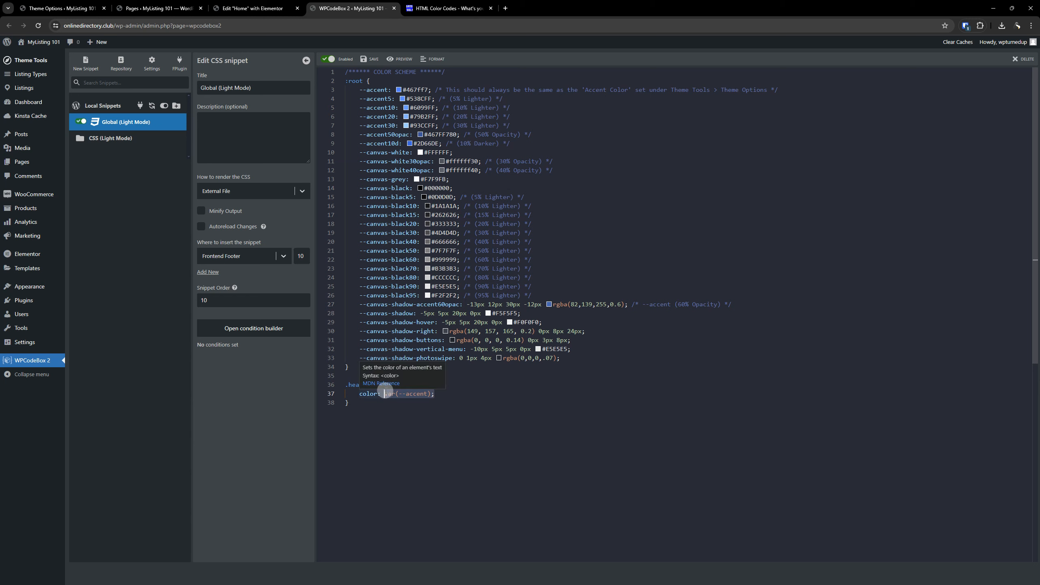
{"action": "type", "text": "var"}
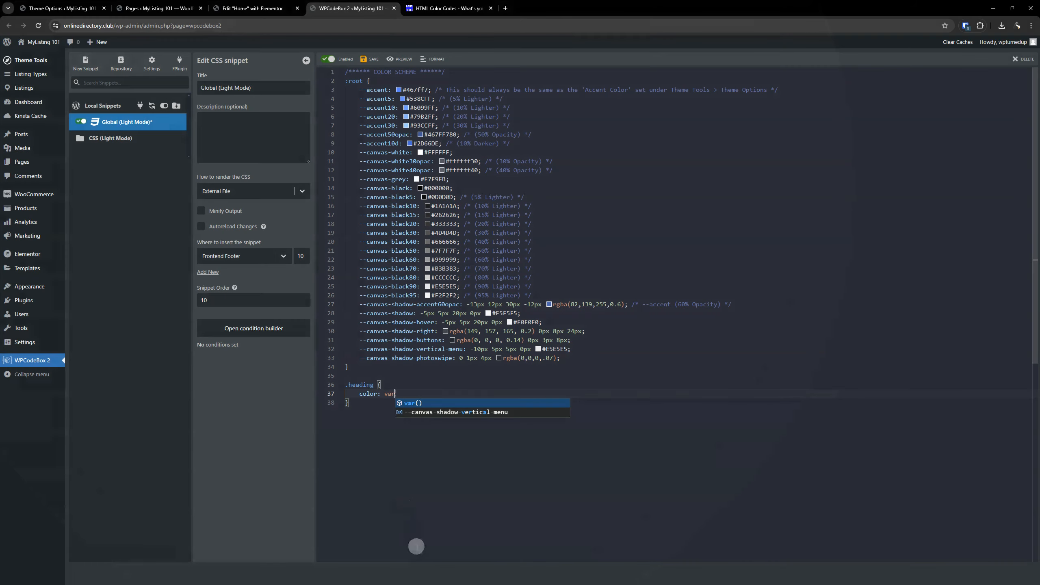
{"action": "left_click", "coordinate": [410, 409]}
{"action": "left_click", "coordinate": [408, 397]}
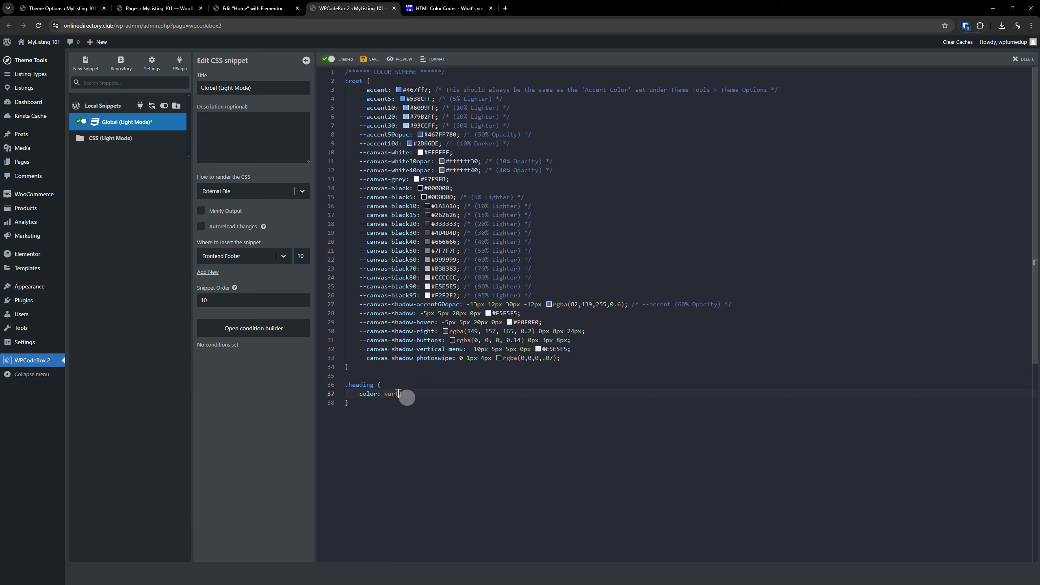
{"action": "type", "text": "--"}
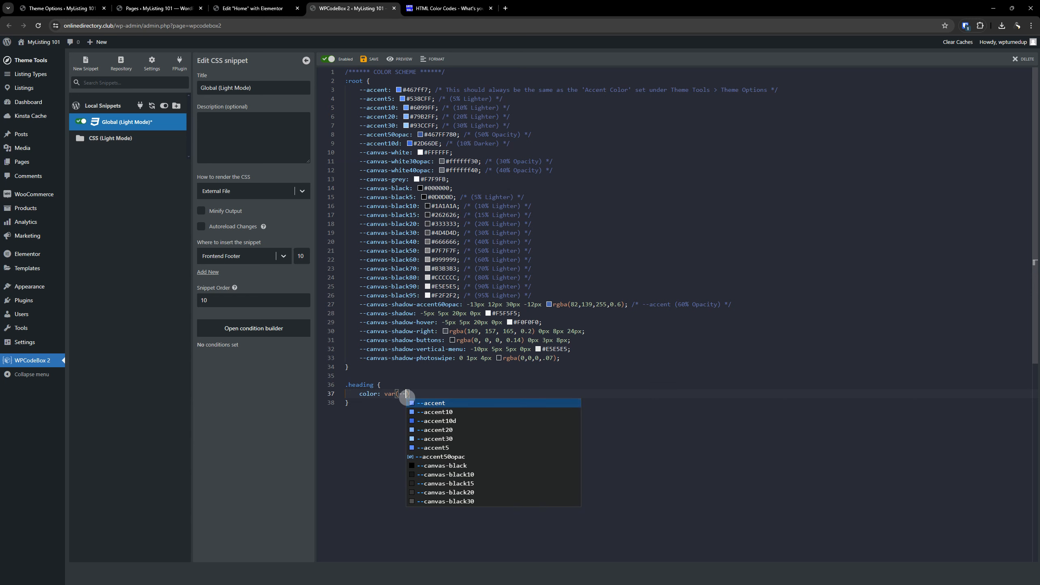
{"action": "scroll", "coordinate": [440, 426], "scroll_direction": "down", "scroll_amount": 2}
{"action": "scroll", "coordinate": [440, 426], "scroll_direction": "up", "scroll_amount": 2}
{"action": "left_click", "coordinate": [454, 448]}
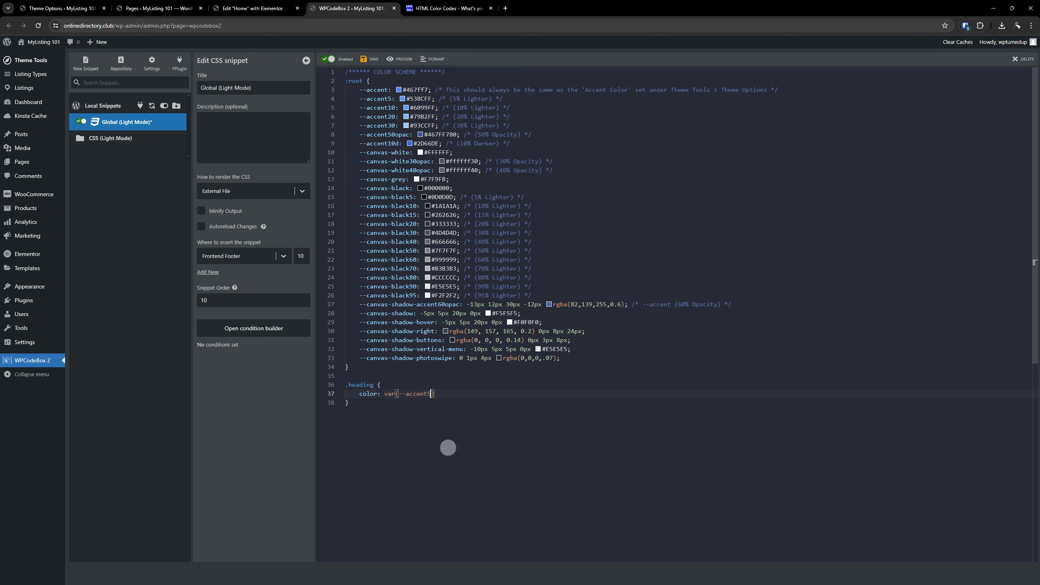
{"action": "type", "text": ";"}
- Change the variable in the .heading rule's color to --accent30
{"action": "left_click", "coordinate": [440, 401]}
{"action": "key", "text": "Left"}
{"action": "key", "text": "BackSpace"}
{"action": "type", "text": "3"}
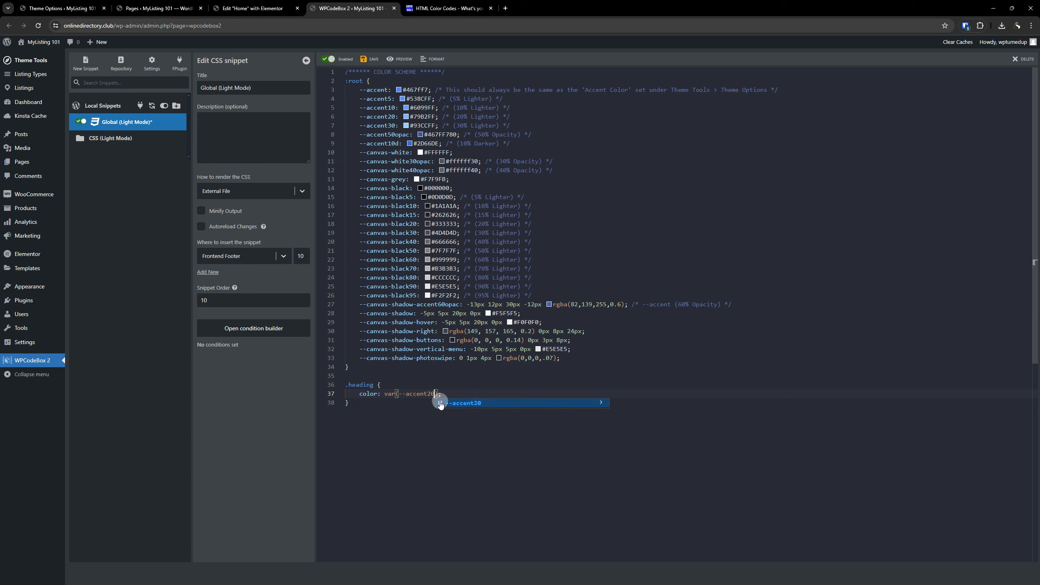
{"action": "key", "text": "BackSpace"}
{"action": "type", "text": "3"}
{"action": "left_click", "coordinate": [429, 446]}
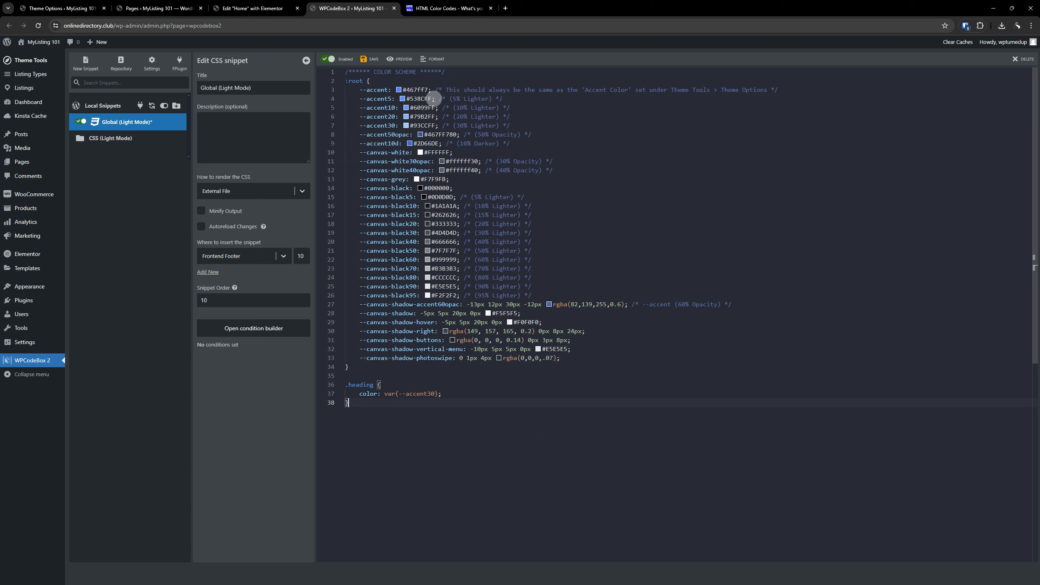
- Look over the --accent30 value and the color variables from --accent10 through --canvas-shadow-vertical-menu
{"action": "double_click", "coordinate": [424, 126]}
{"action": "left_click_drag", "start_coordinate": [608, 348], "coordinate": [331, 109]}
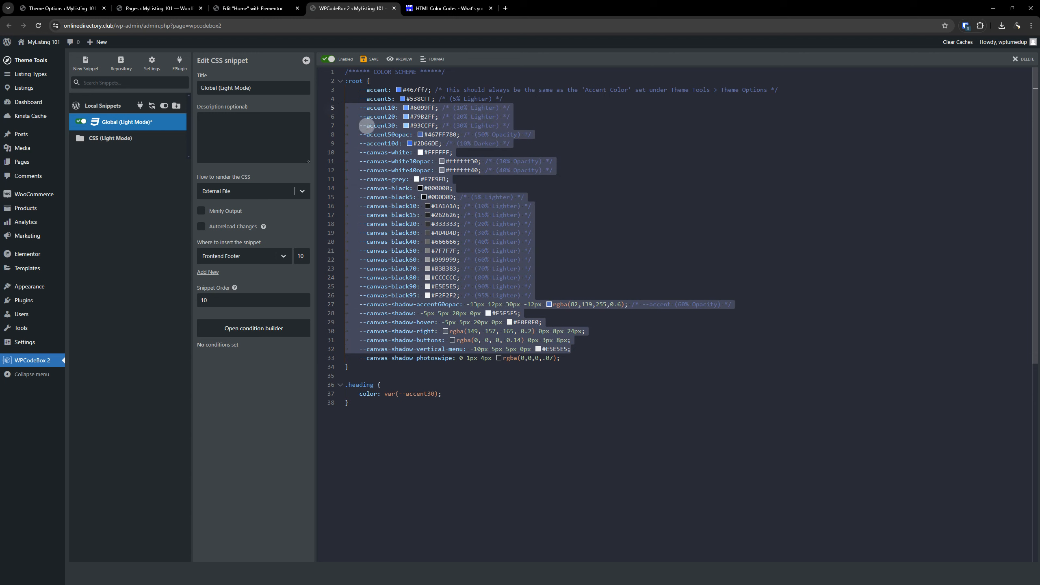
{"action": "left_click", "coordinate": [700, 162]}
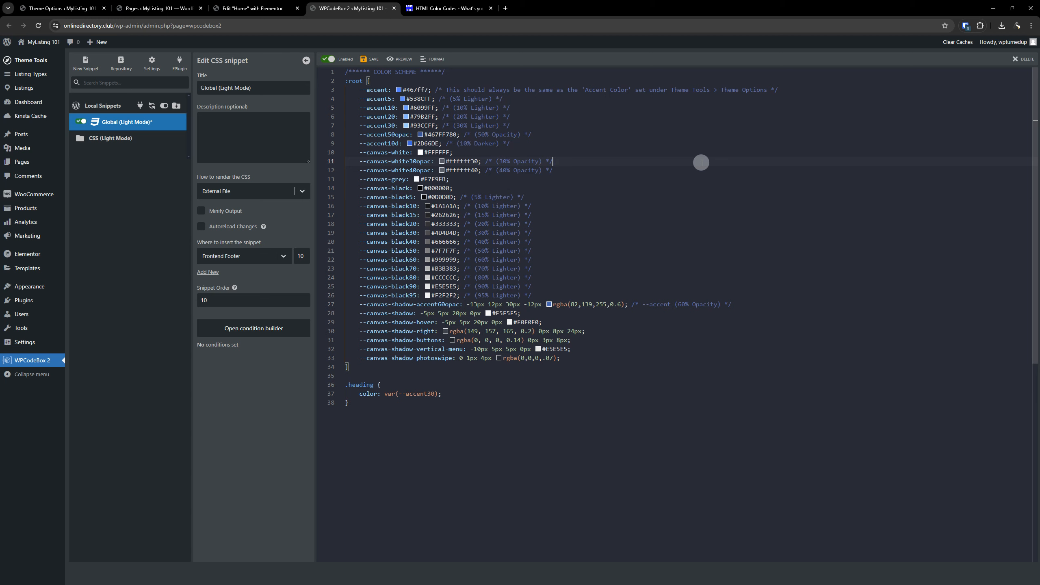
{"action": "left_click", "coordinate": [427, 295]}
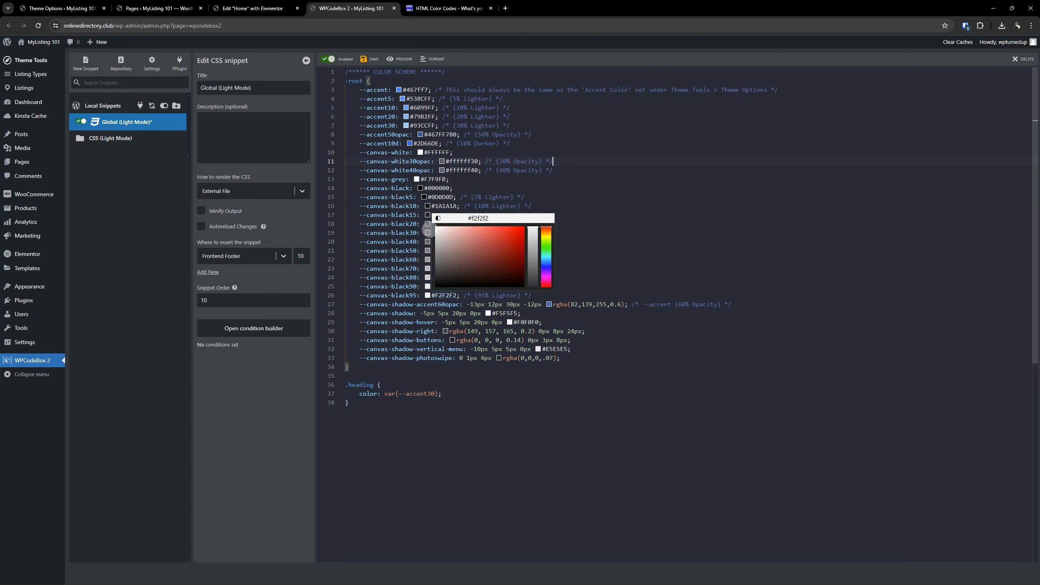
{"action": "left_click", "coordinate": [563, 495]}
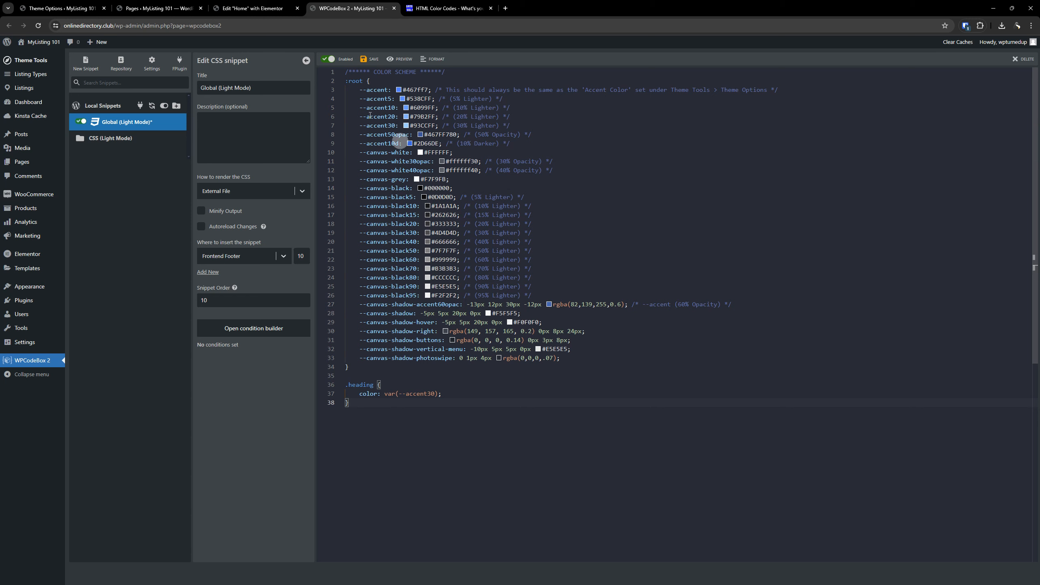
- Delete the .heading rule below the :root block in the Global (Light Mode) snippet and save the snippet
{"action": "left_click_drag", "start_coordinate": [364, 460], "coordinate": [320, 381]}
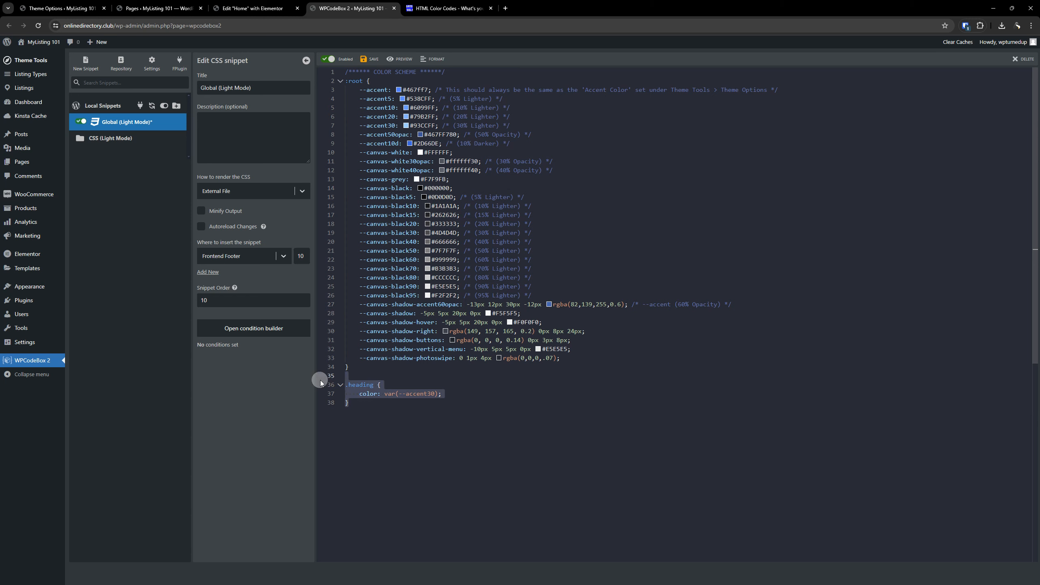
{"action": "key", "text": "BackSpace"}
{"action": "left_click", "coordinate": [373, 61]}
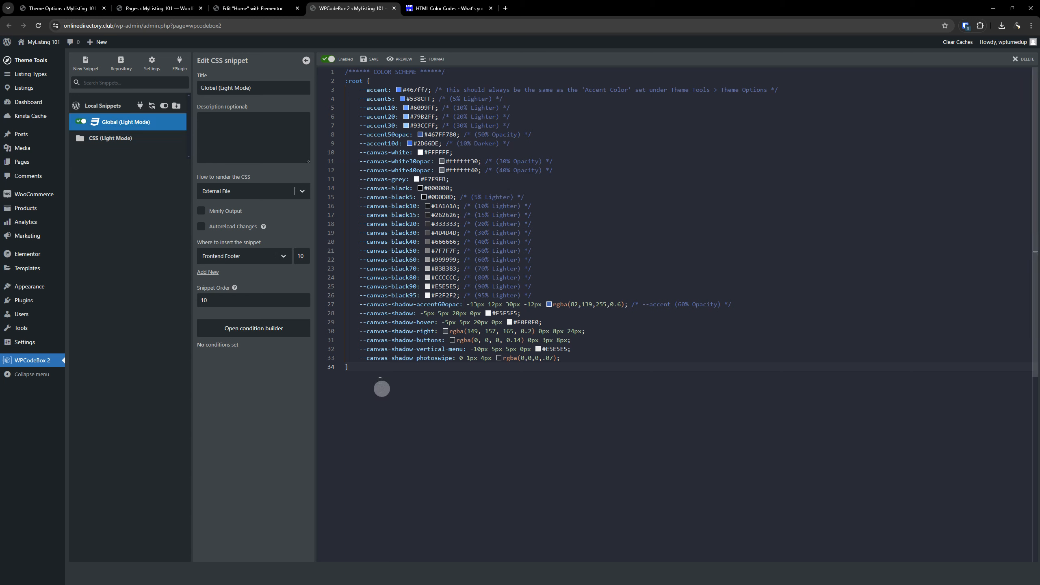
{"action": "left_click", "coordinate": [459, 457]}
{"action": "left_click", "coordinate": [672, 410]}
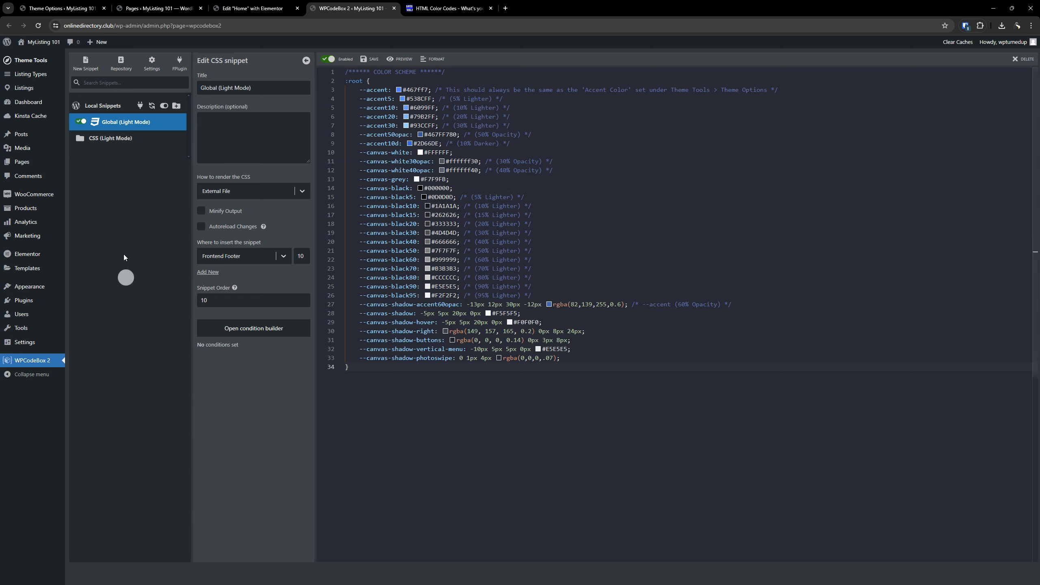
- Move the Global (Light Mode) snippet into the CSS (Light Mode) folder and collapse the folder
{"action": "left_click", "coordinate": [117, 122]}
{"action": "left_click_drag", "start_coordinate": [117, 124], "coordinate": [119, 139]}
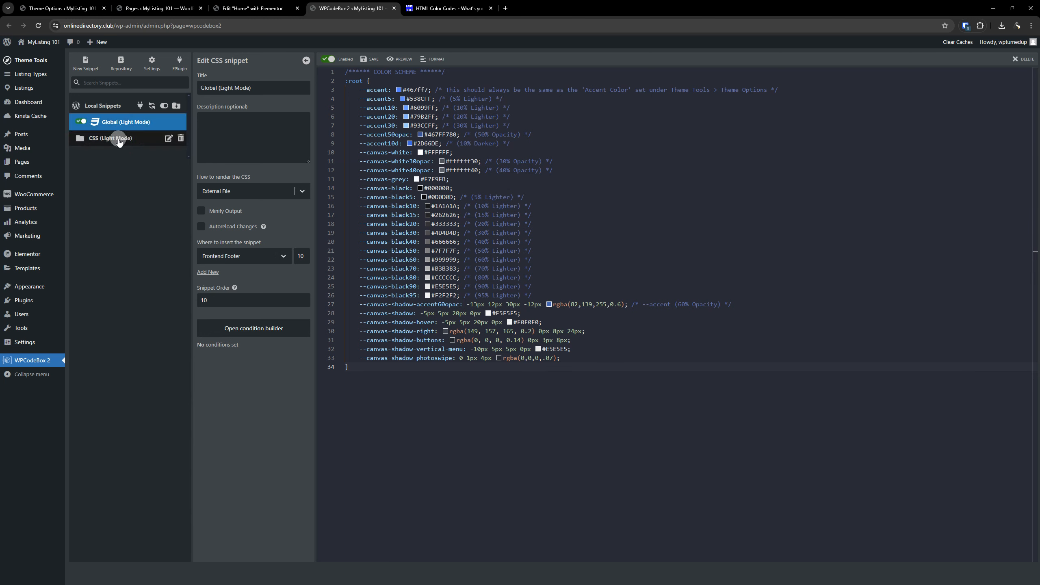
{"action": "left_click", "coordinate": [122, 124]}
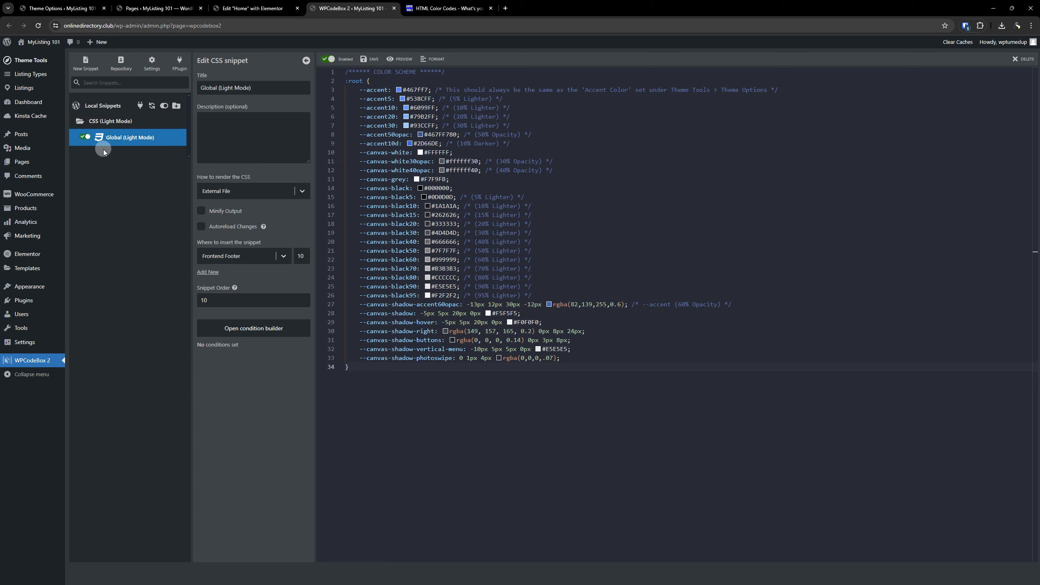
{"action": "left_click", "coordinate": [119, 123]}
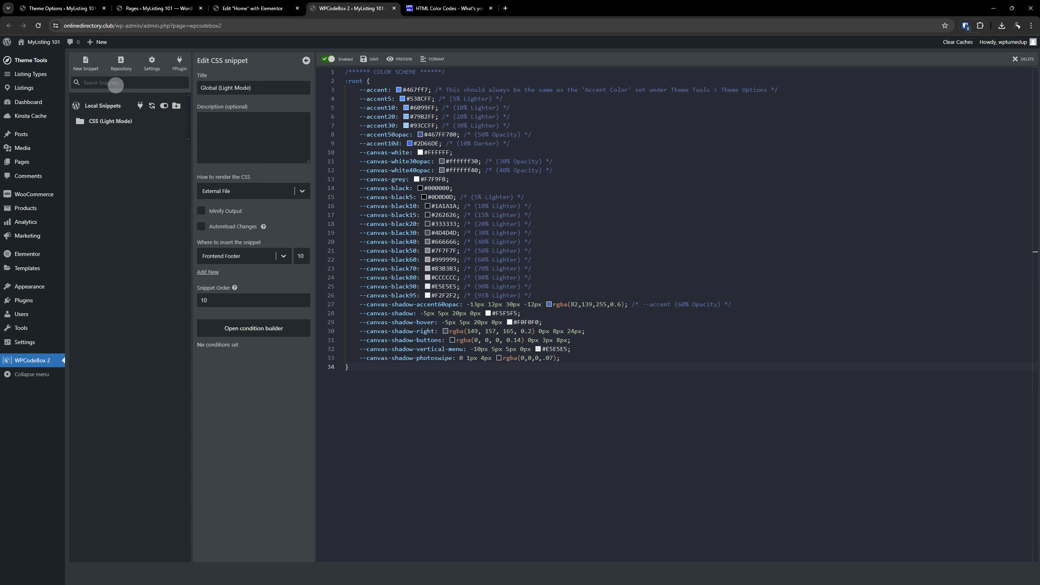
- Try to add a local snippet folder named CSS (Dark Mode)
{"action": "left_click", "coordinate": [175, 109]}
{"action": "type", "text": "cSS (Dark Mod"}
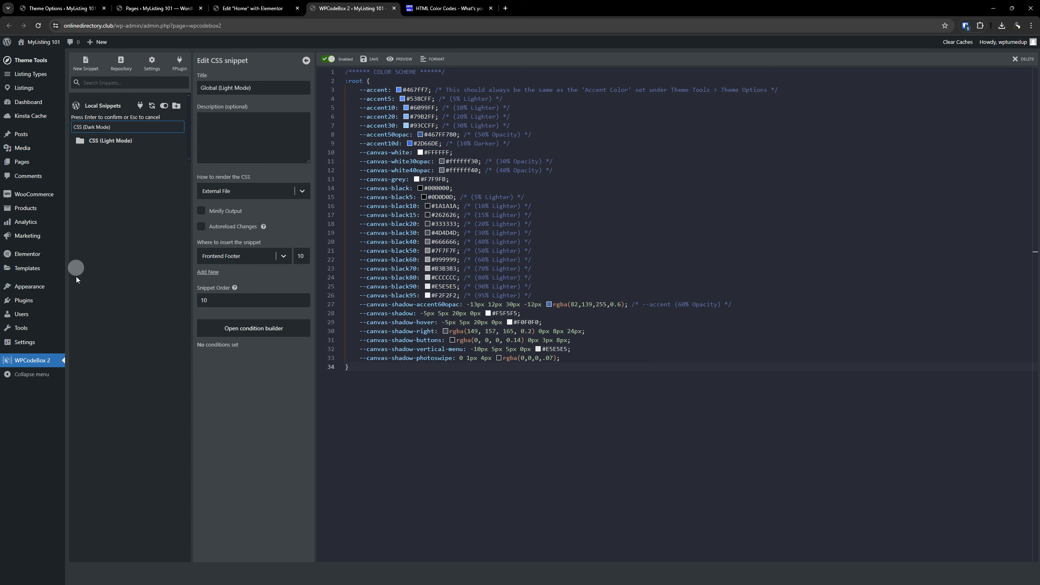
{"action": "key", "text": "Return"}
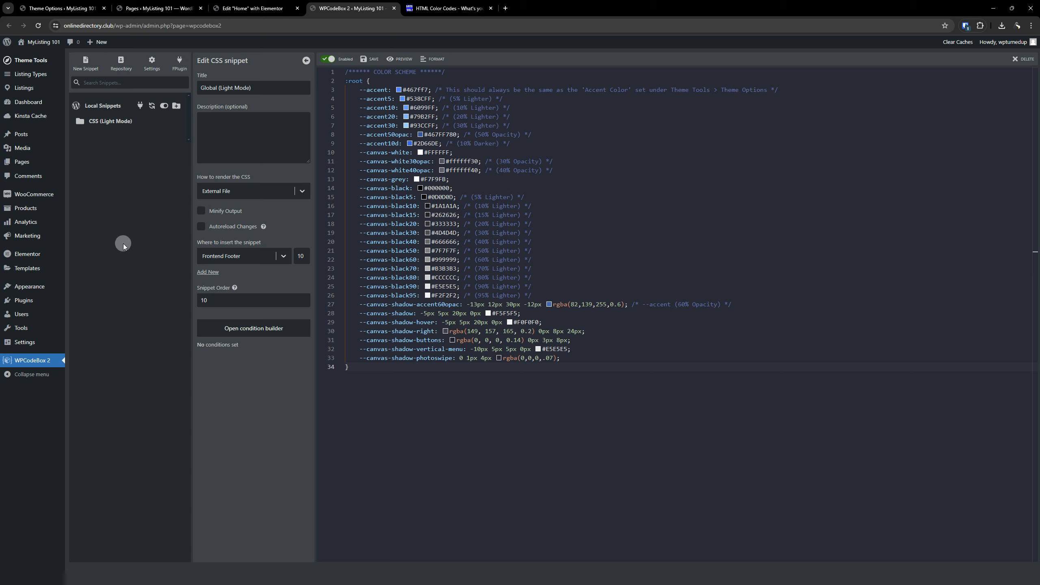
- Create a second local snippet folder named CSS (Dark Mode) alongside the CSS (Light Mode) folder
{"action": "left_click", "coordinate": [176, 108]}
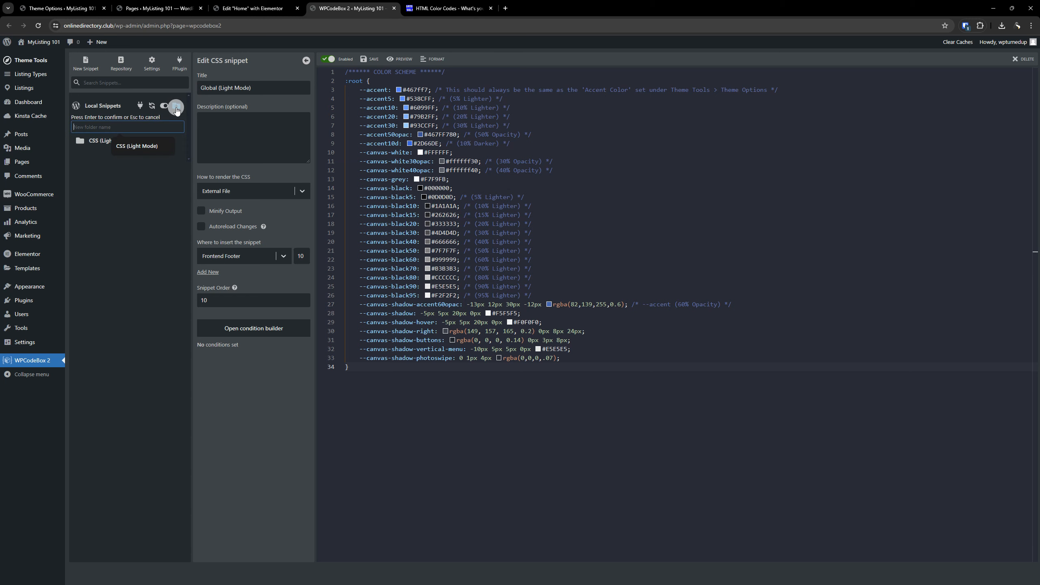
{"action": "type", "text": "CSS (Dark Mode"}
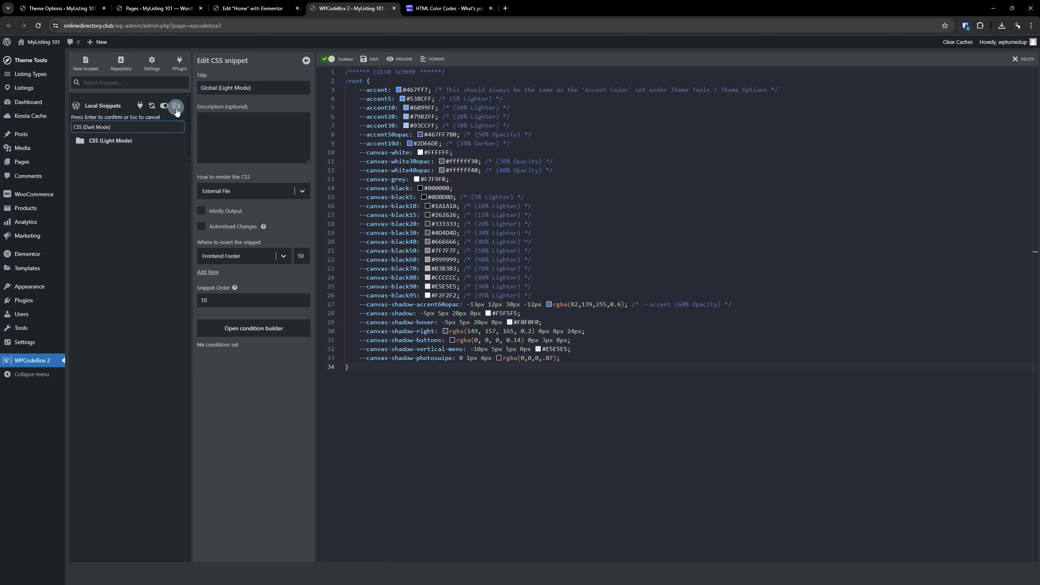
{"action": "key", "text": "Return"}
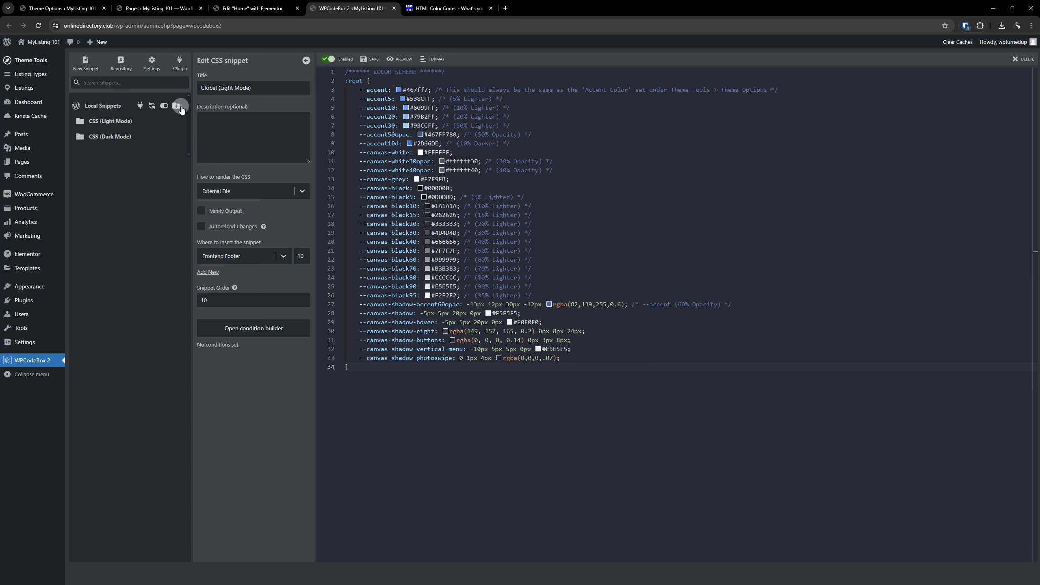
- Start a new snippet titled Global (Dark Mode) and set its type to CSS
{"action": "left_click", "coordinate": [91, 69]}
{"action": "left_click", "coordinate": [219, 84]}
{"action": "type", "text": "Global (Dark Mode"}
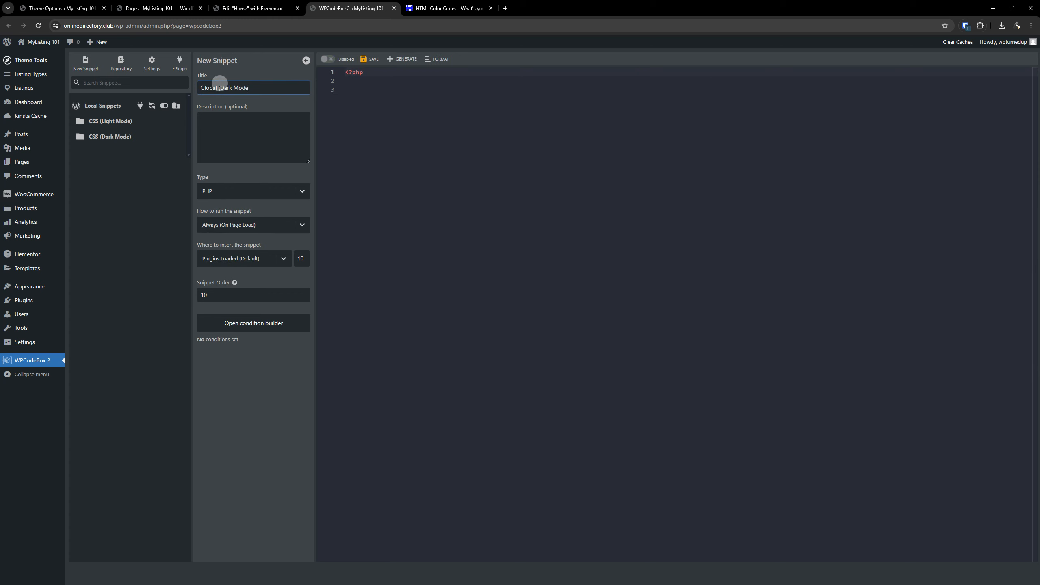
{"action": "left_click", "coordinate": [221, 197]}
{"action": "left_click", "coordinate": [227, 226]}
- Render the Global (Dark Mode) CSS as an External File, insert it in the Frontend Footer, and save the snippet
{"action": "left_click", "coordinate": [229, 227]}
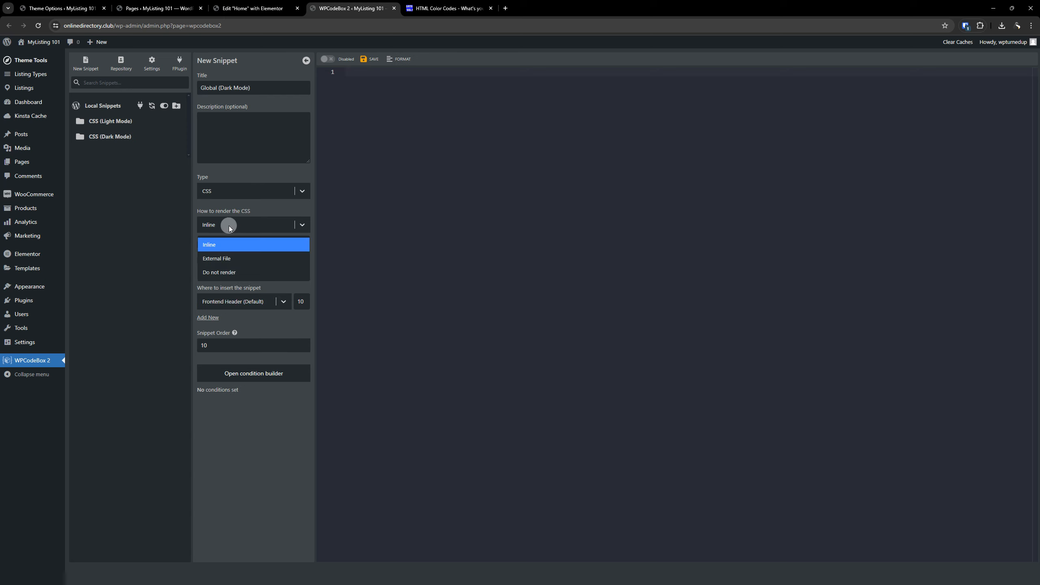
{"action": "left_click", "coordinate": [230, 255]}
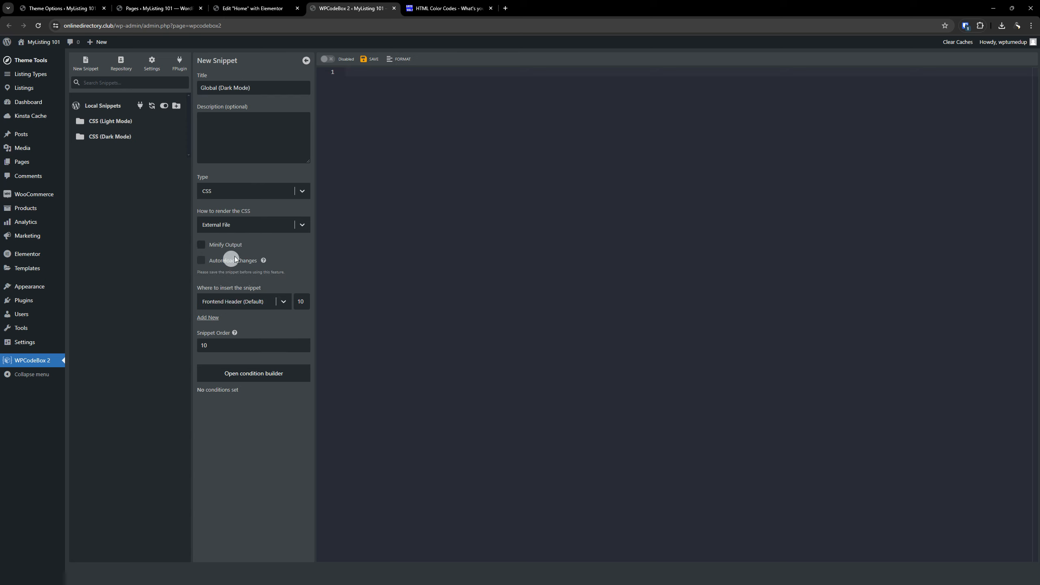
{"action": "left_click", "coordinate": [242, 302]}
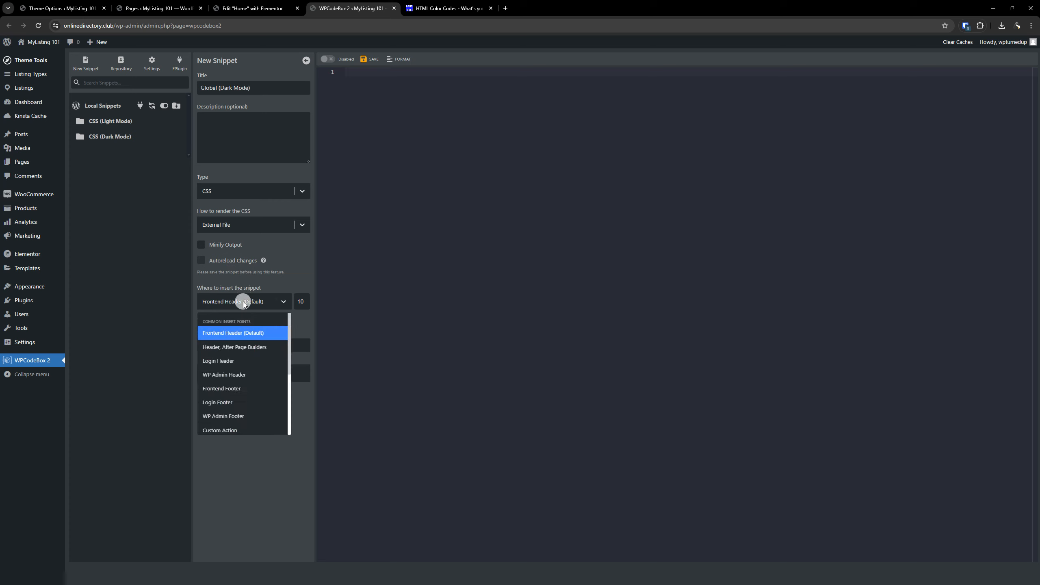
{"action": "left_click", "coordinate": [237, 389]}
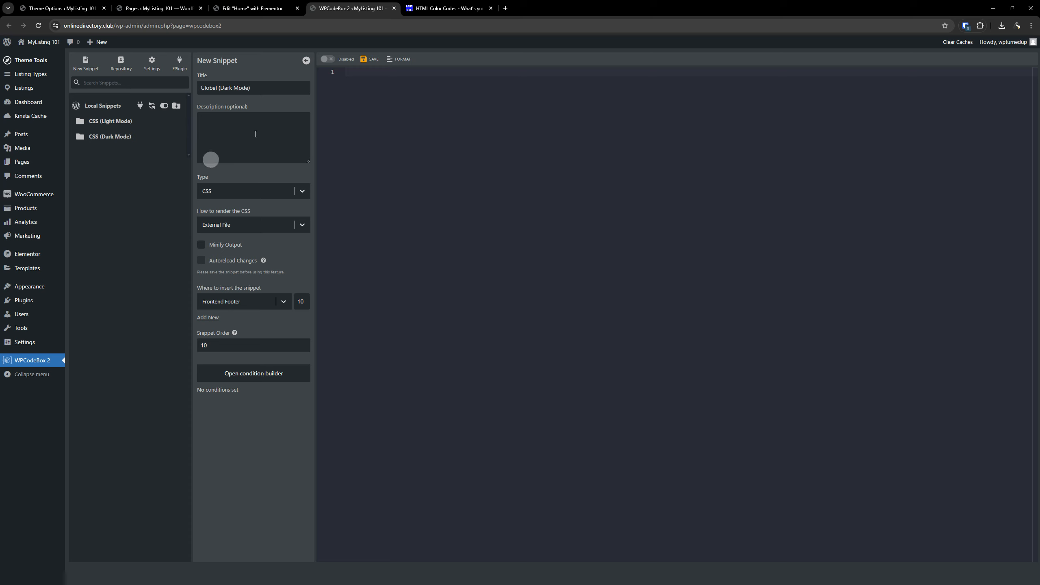
{"action": "left_click", "coordinate": [366, 57]}
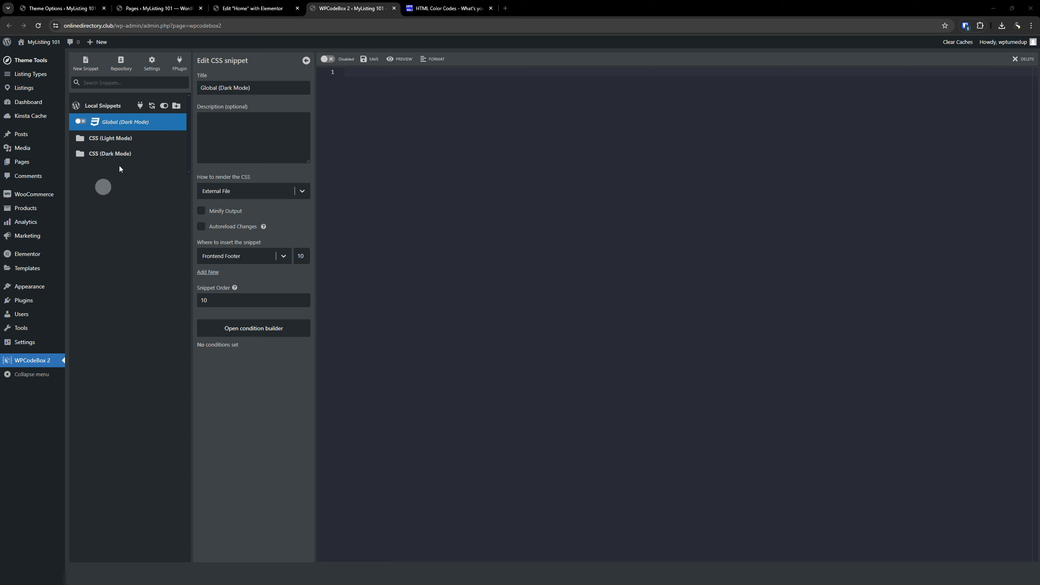
- Copy the entire color scheme code from Global (Light Mode) into the empty Global (Dark Mode) snippet and save it
{"action": "left_click", "coordinate": [112, 141]}
{"action": "left_click", "coordinate": [116, 170]}
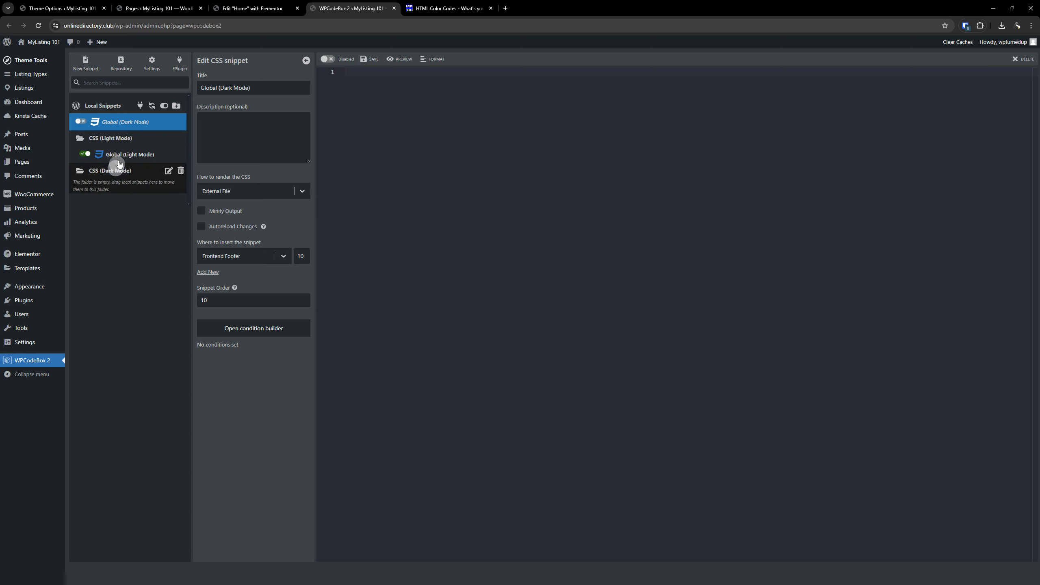
{"action": "left_click", "coordinate": [123, 154]}
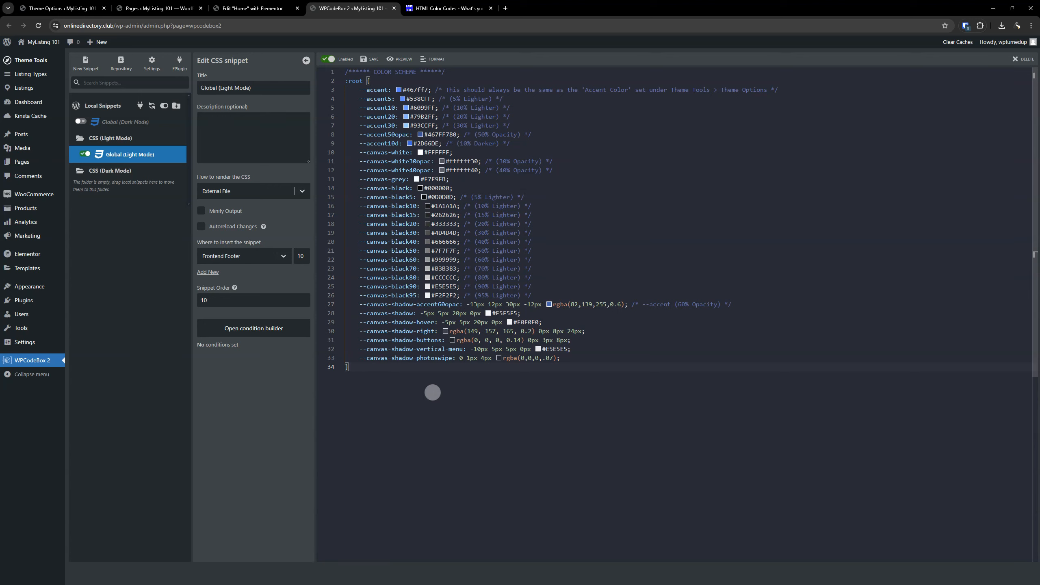
{"action": "left_click_drag", "start_coordinate": [435, 392], "coordinate": [317, 68]}
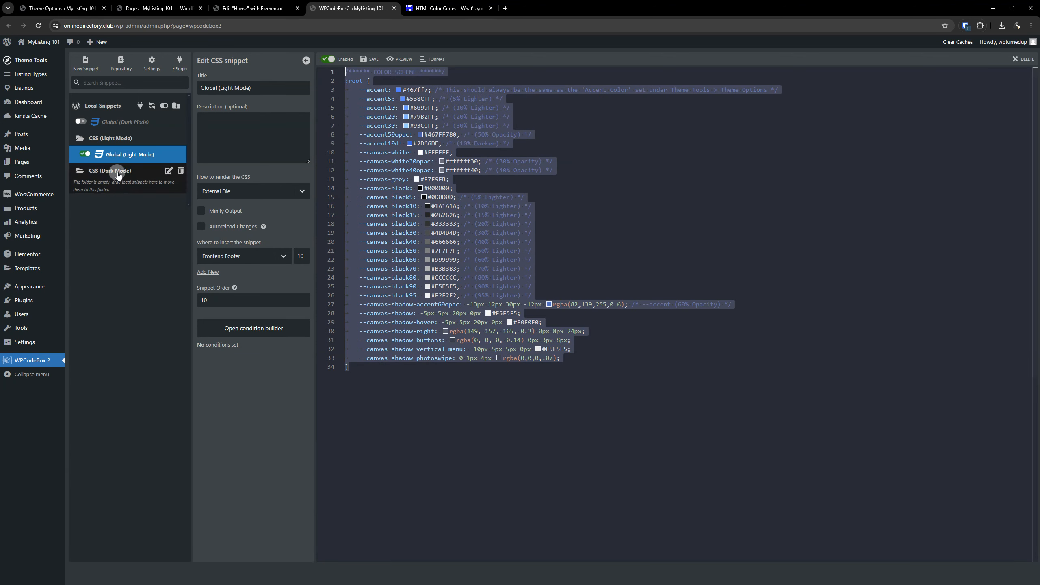
{"action": "left_click", "coordinate": [116, 123]}
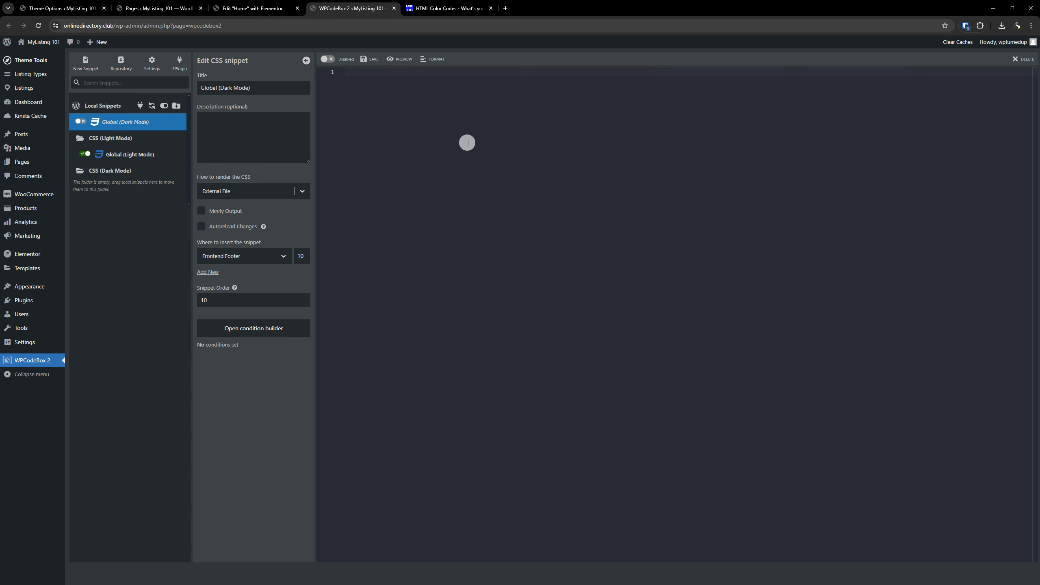
{"action": "left_click", "coordinate": [364, 58]}
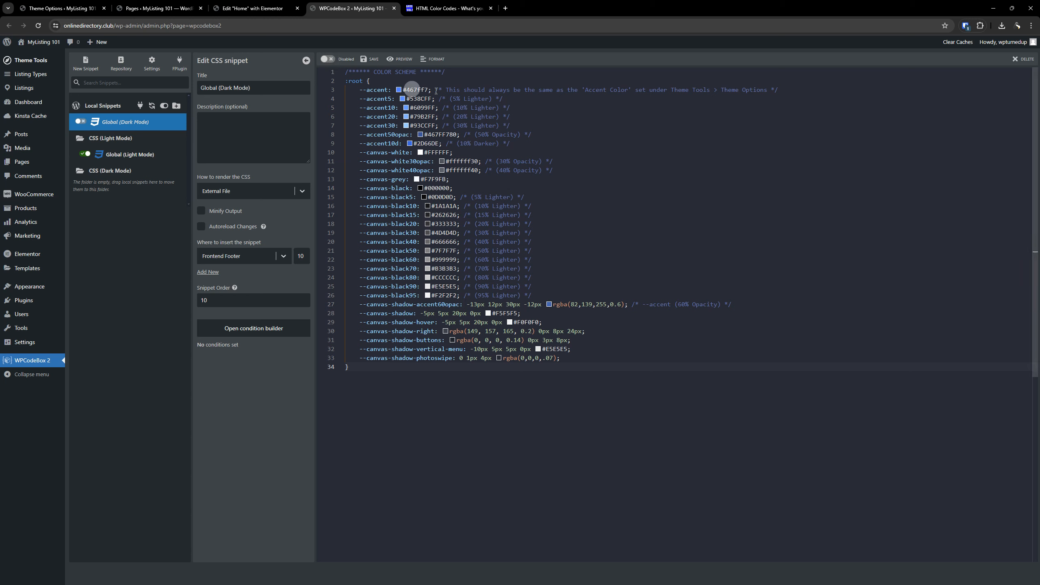
- Move the Global (Dark Mode) snippet into the CSS (Dark Mode) folder and look through its code
{"action": "left_click_drag", "start_coordinate": [135, 121], "coordinate": [116, 169]}
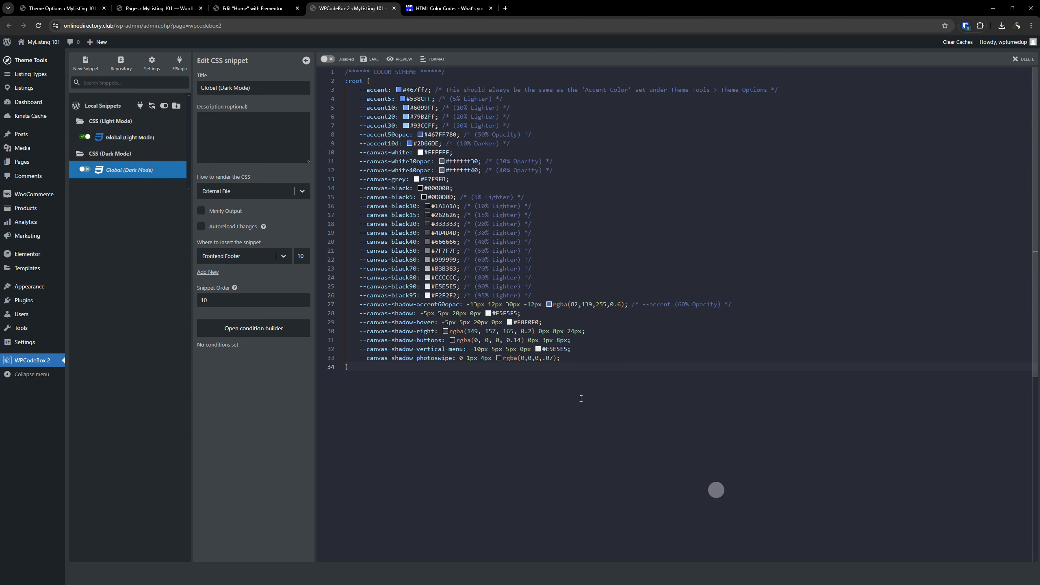
{"action": "scroll", "coordinate": [566, 355], "scroll_direction": "down", "scroll_amount": 5}
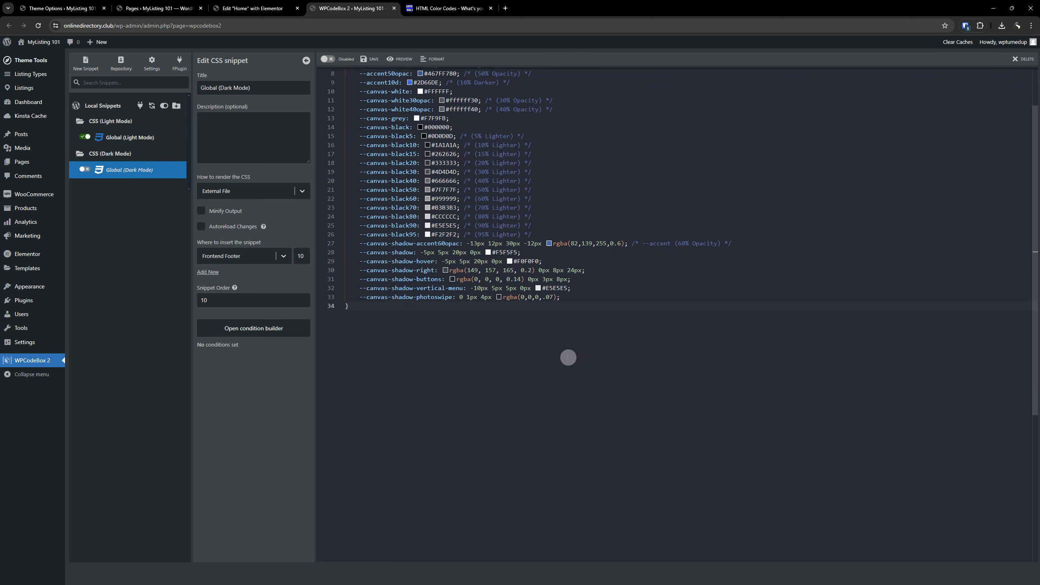
{"action": "scroll", "coordinate": [550, 361], "scroll_direction": "up", "scroll_amount": 5}
{"action": "scroll", "coordinate": [696, 455], "scroll_direction": "down", "scroll_amount": 3}
{"action": "scroll", "coordinate": [585, 418], "scroll_direction": "up", "scroll_amount": 3}
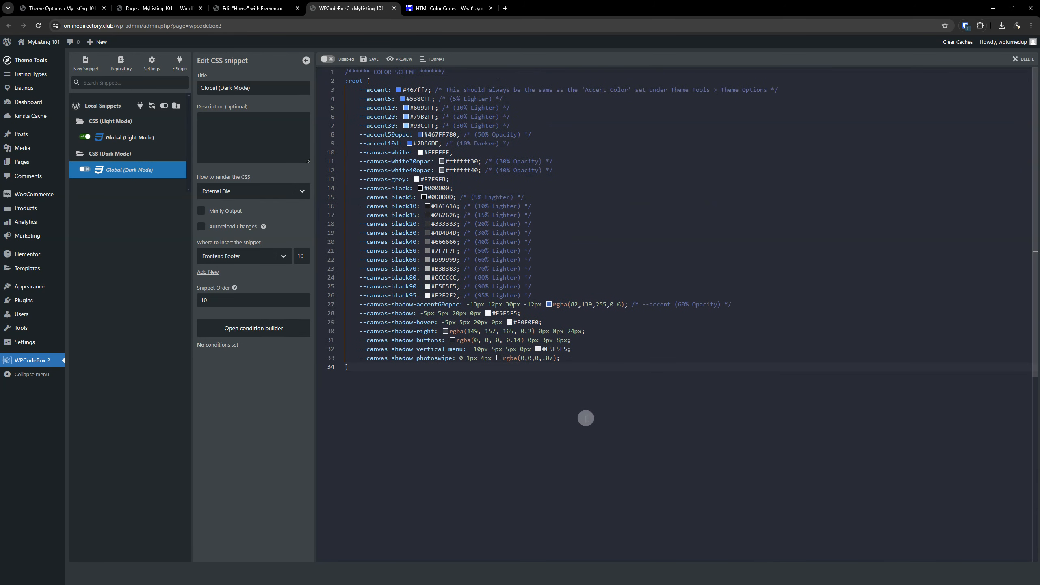
- Review the color variables in the Global (Light Mode) snippet and the Global Colors in the Elementor editor for the Home page
{"action": "left_click", "coordinate": [141, 139]}
{"action": "left_click", "coordinate": [620, 459]}
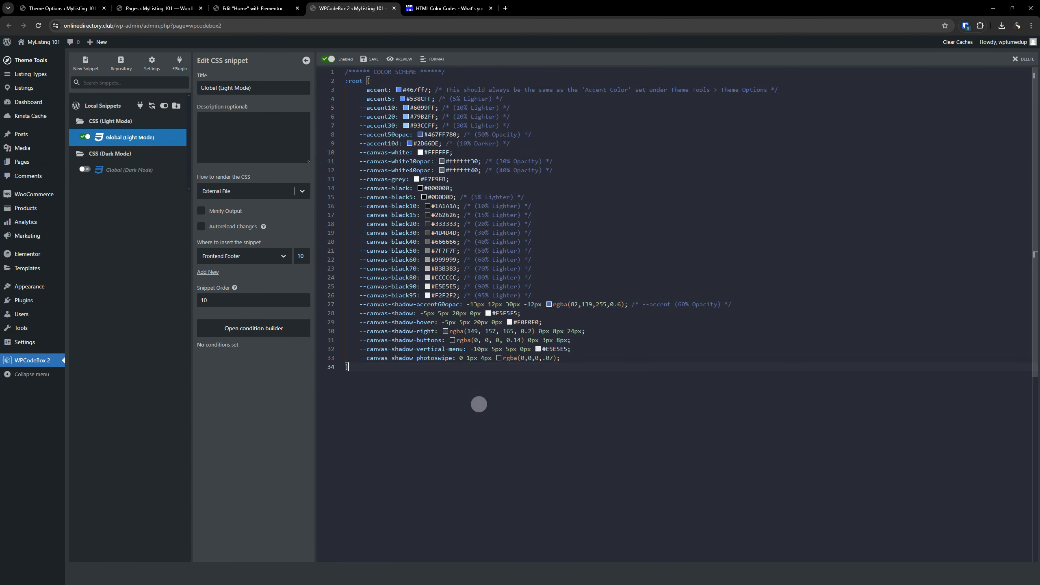
{"action": "left_click_drag", "start_coordinate": [433, 371], "coordinate": [332, 84]}
{"action": "left_click", "coordinate": [282, 8]}
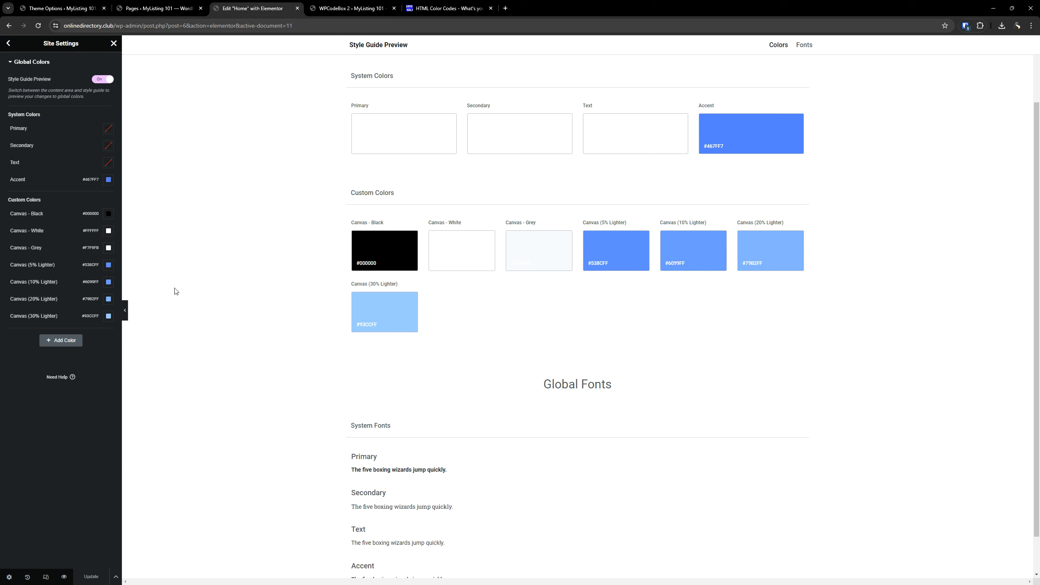
{"action": "left_click", "coordinate": [747, 238]}
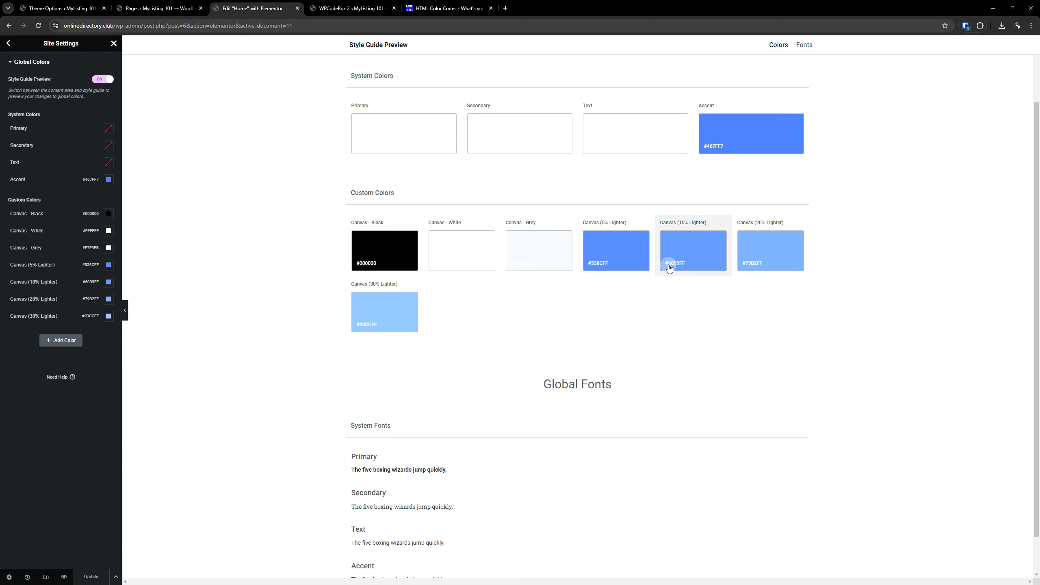
{"action": "left_click", "coordinate": [713, 254]}
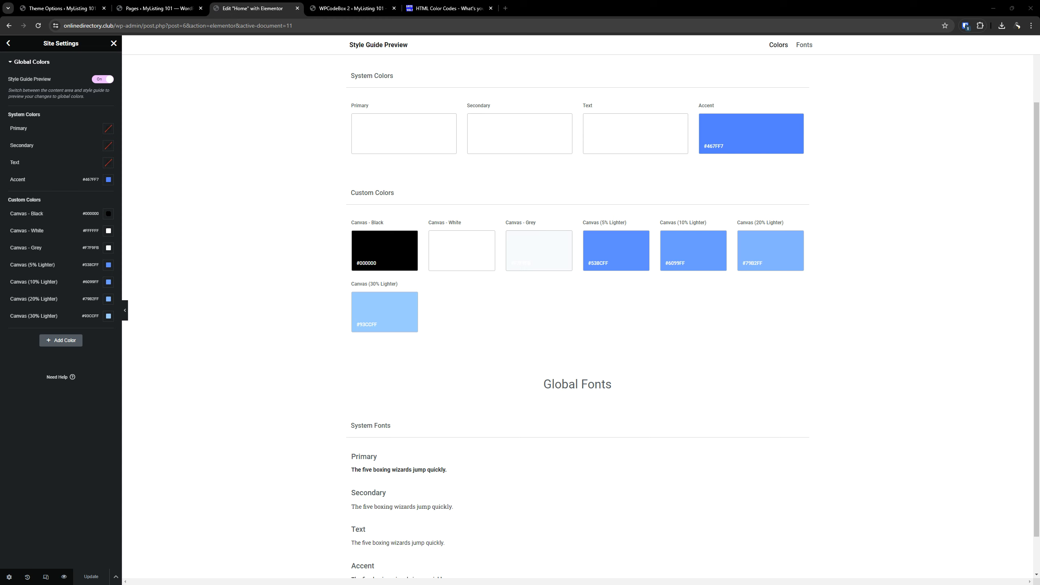
- Add a custom global color named Canvas - Light Grey and place it directly below Canvas - Grey
{"action": "left_click", "coordinate": [72, 341]}
{"action": "left_click", "coordinate": [53, 337]}
{"action": "type", "text": "Canvas Light Grey"}
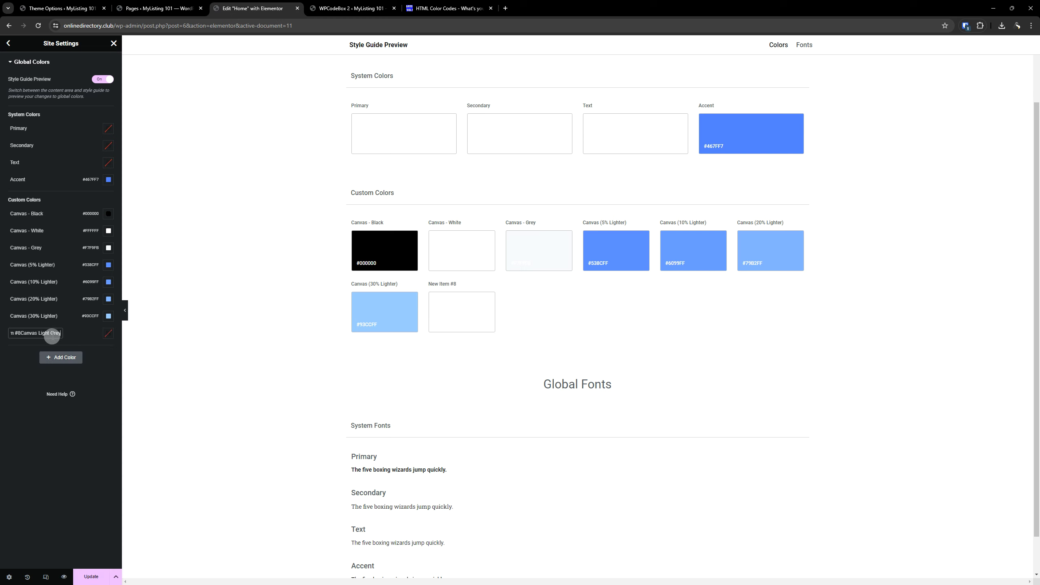
{"action": "triple_click", "coordinate": [53, 337]}
{"action": "type", "text": "Canvas Light Grey"}
{"action": "type", "text": "-"}
{"action": "left_click", "coordinate": [46, 457]}
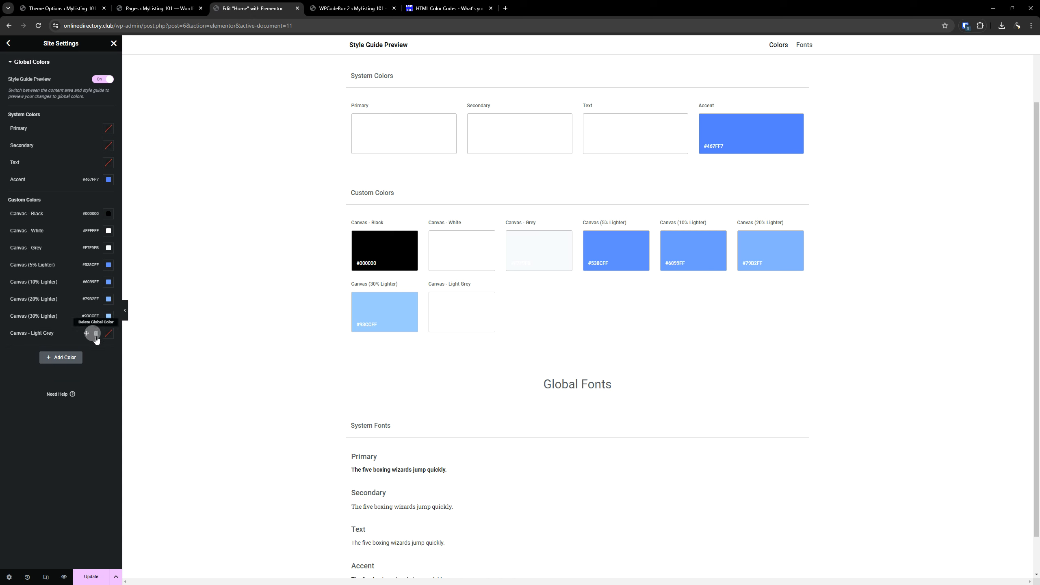
{"action": "left_click_drag", "start_coordinate": [86, 334], "coordinate": [86, 276]}
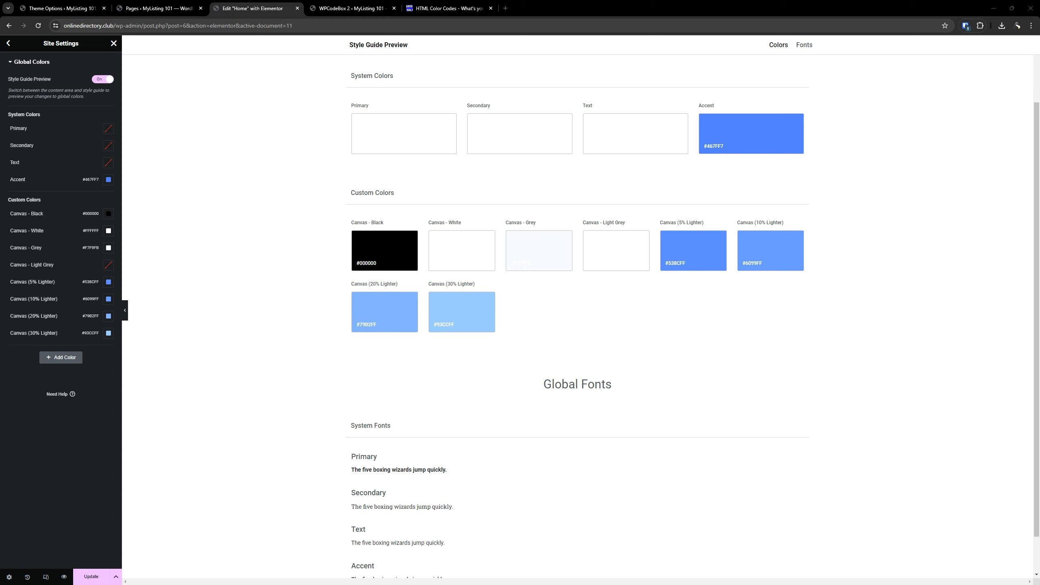
- Set the Canvas - Light Grey global color to #FAFCFE
{"action": "left_click", "coordinate": [50, 336]}
{"action": "left_click", "coordinate": [108, 264]}
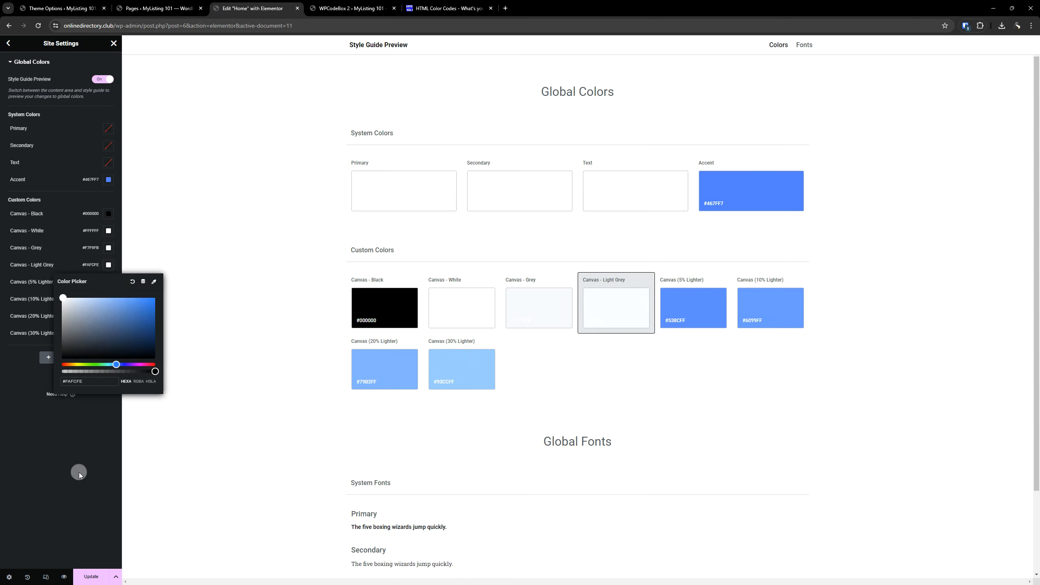
{"action": "left_click", "coordinate": [79, 472]}
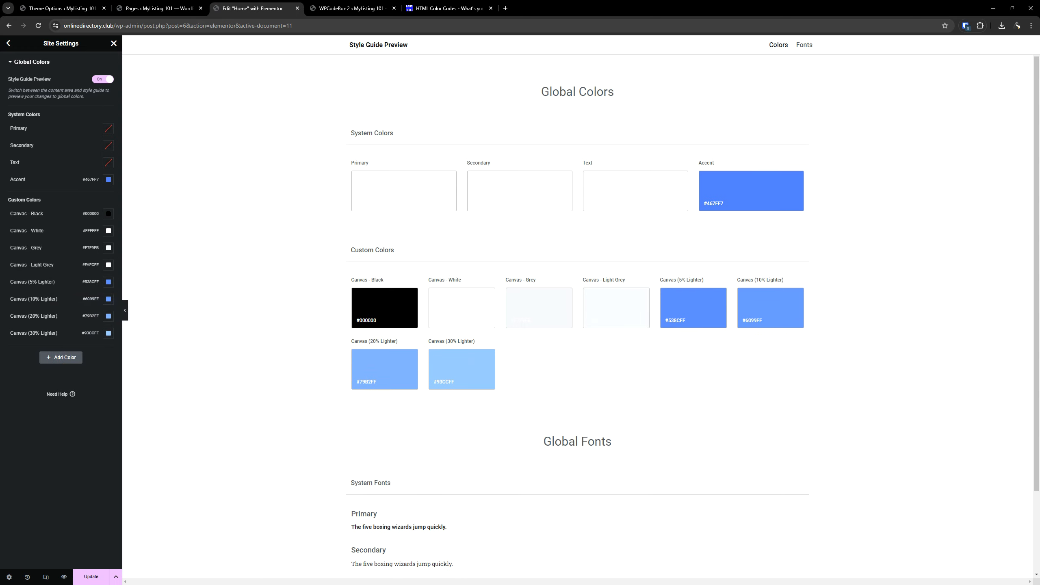
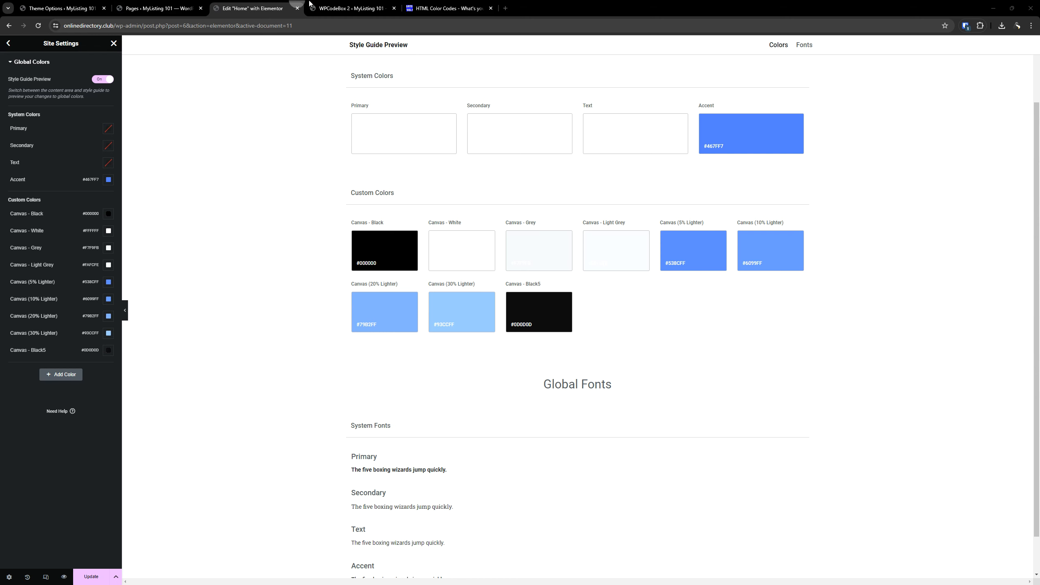
- Check --canvas-black5 in the Global (Light Mode) snippet and rename the Canvas - Black5 global color in Elementor to Canvas - Black (5% Lighter)
{"action": "left_click", "coordinate": [329, 5]}
{"action": "left_click", "coordinate": [624, 225]}
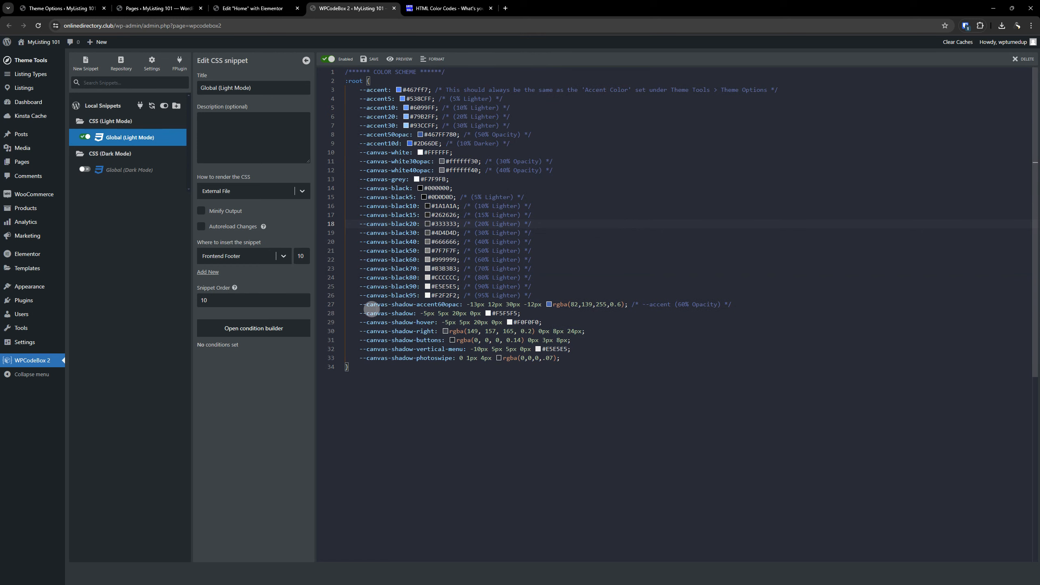
{"action": "left_click_drag", "start_coordinate": [537, 197], "coordinate": [353, 197]}
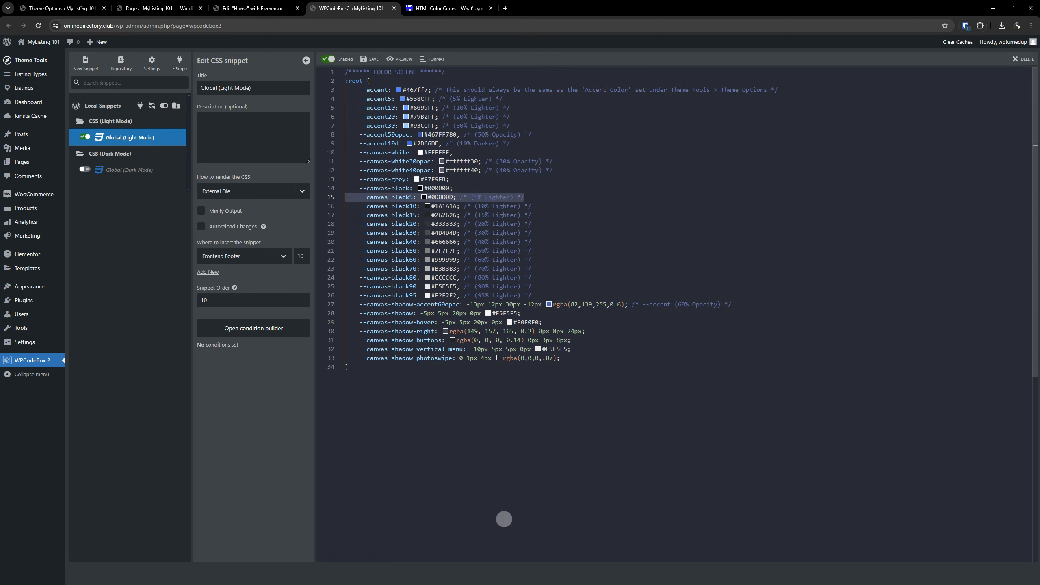
{"action": "left_click", "coordinate": [252, 8]}
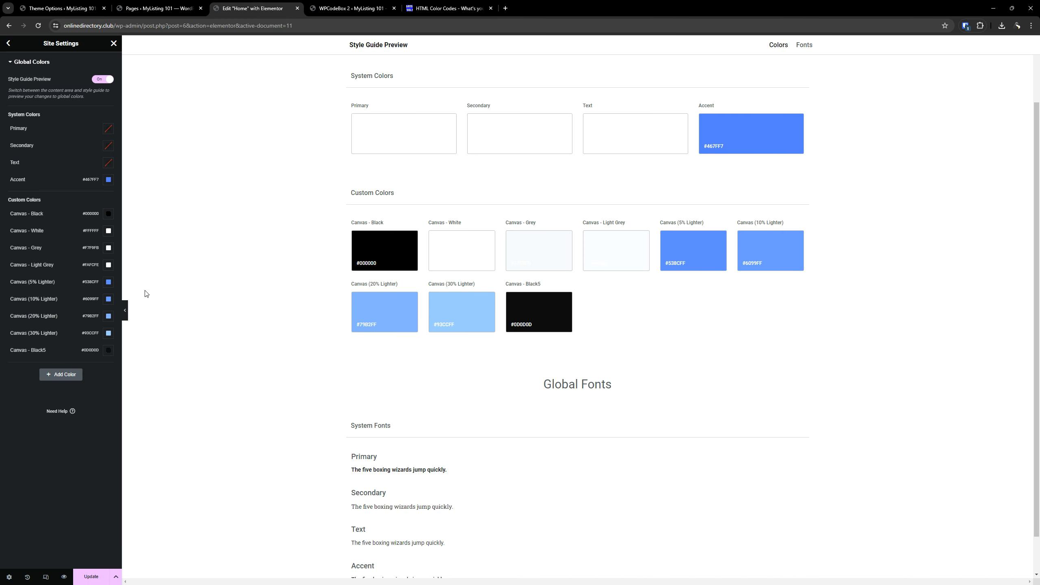
{"action": "left_click", "coordinate": [50, 349]}
{"action": "double_click", "coordinate": [50, 349]}
{"action": "key", "text": "BackSpace"}
{"action": "key", "text": "BackSpace"}
{"action": "key", "text": "BackSpace"}
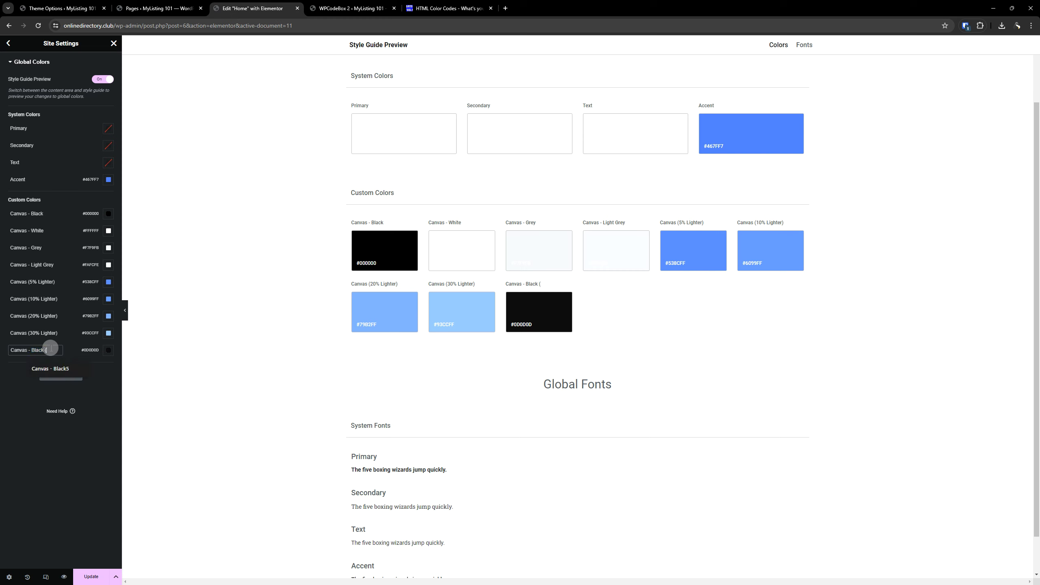
{"action": "type", "text": "ck (5% Lighter)"}
{"action": "left_click", "coordinate": [44, 507]}
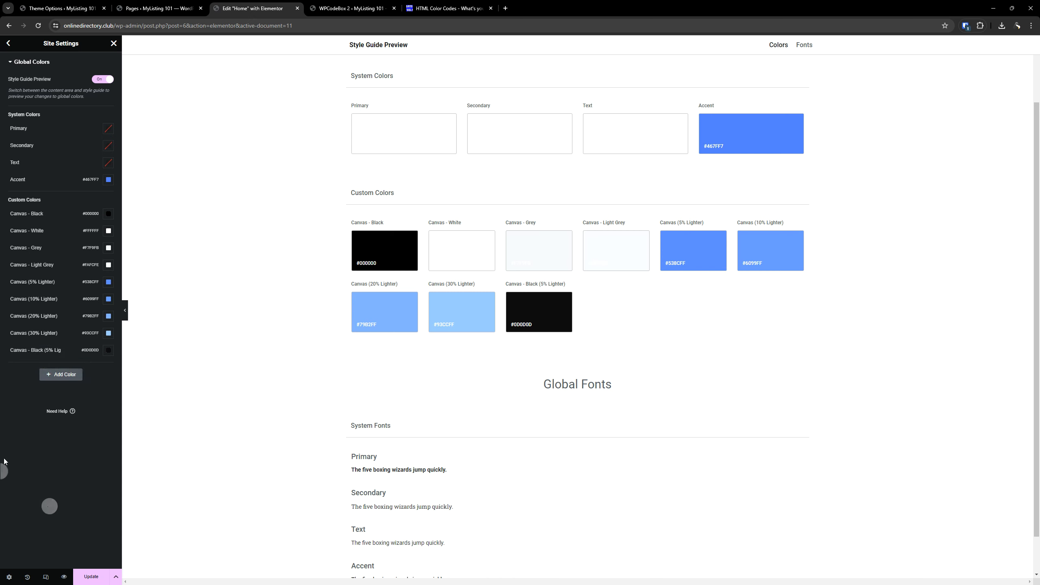
- Change the name of the last custom global color back to Canvas - Black5
{"action": "left_click", "coordinate": [58, 349]}
{"action": "key", "text": "Right"}
{"action": "key", "text": "BackSpace"}
{"action": "key", "text": "BackSpace"}
{"action": "key", "text": "BackSpace"}
{"action": "key", "text": "BackSpace"}
{"action": "key", "text": "BackSpace"}
{"action": "key", "text": "BackSpace"}
{"action": "key", "text": "BackSpace"}
{"action": "key", "text": "BackSpace"}
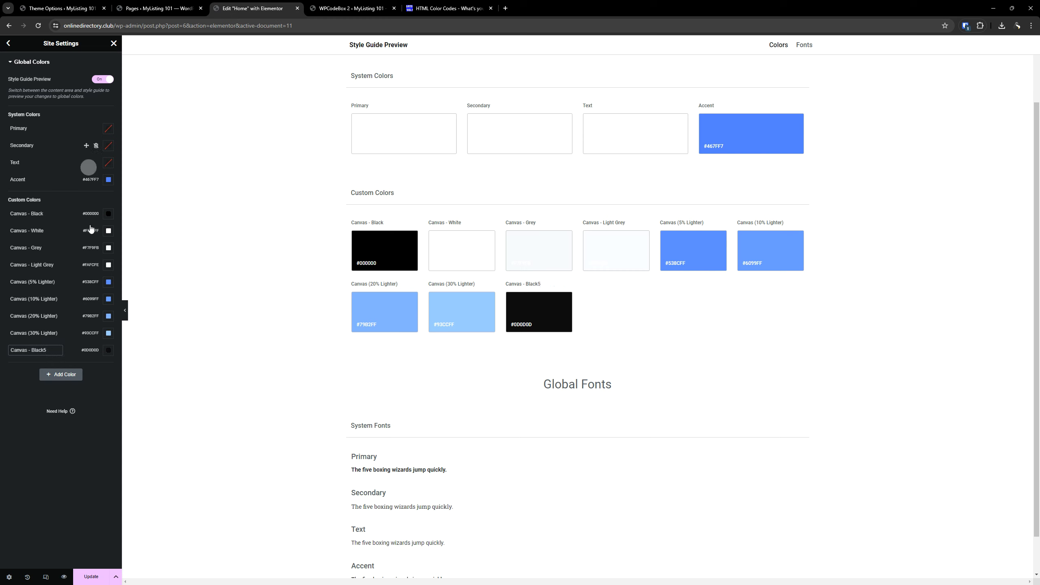
- Adjust the width of the Site Settings area and save the updated Global Colors
{"action": "left_click_drag", "start_coordinate": [122, 387], "coordinate": [278, 383]}
{"action": "left_click", "coordinate": [172, 469]}
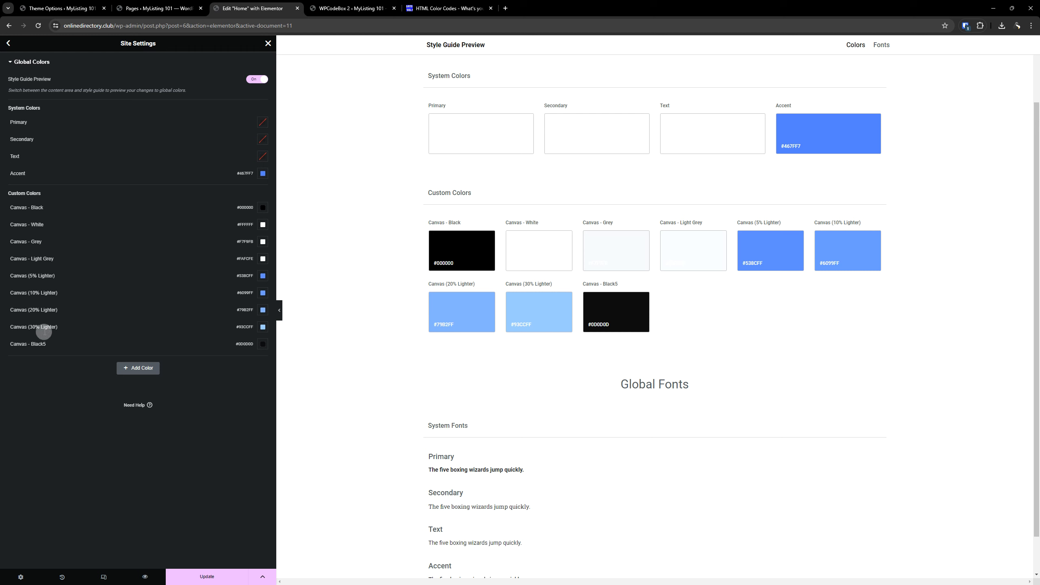
{"action": "left_click_drag", "start_coordinate": [277, 382], "coordinate": [127, 370]}
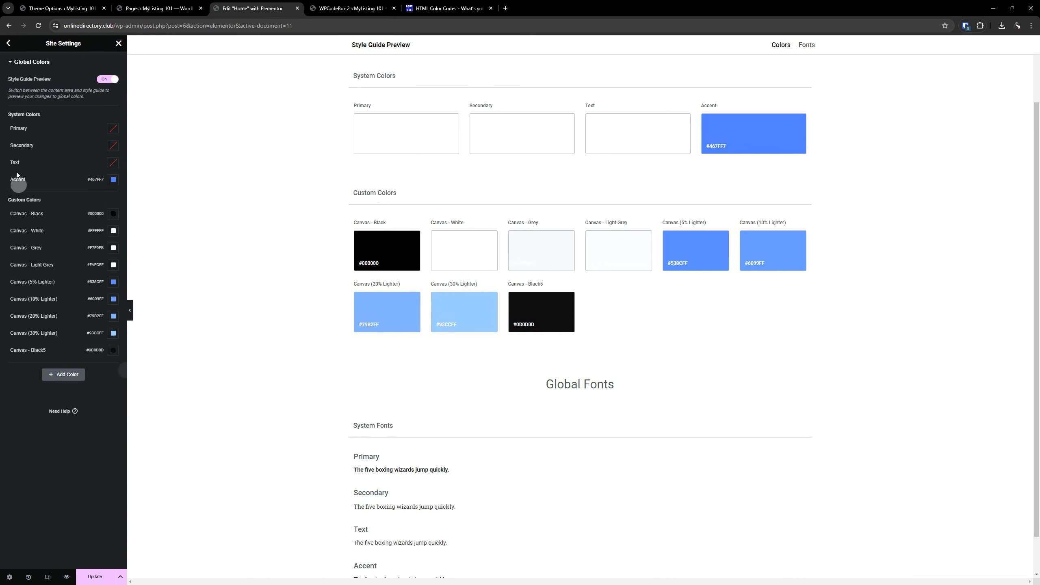
{"action": "left_click", "coordinate": [87, 575]}
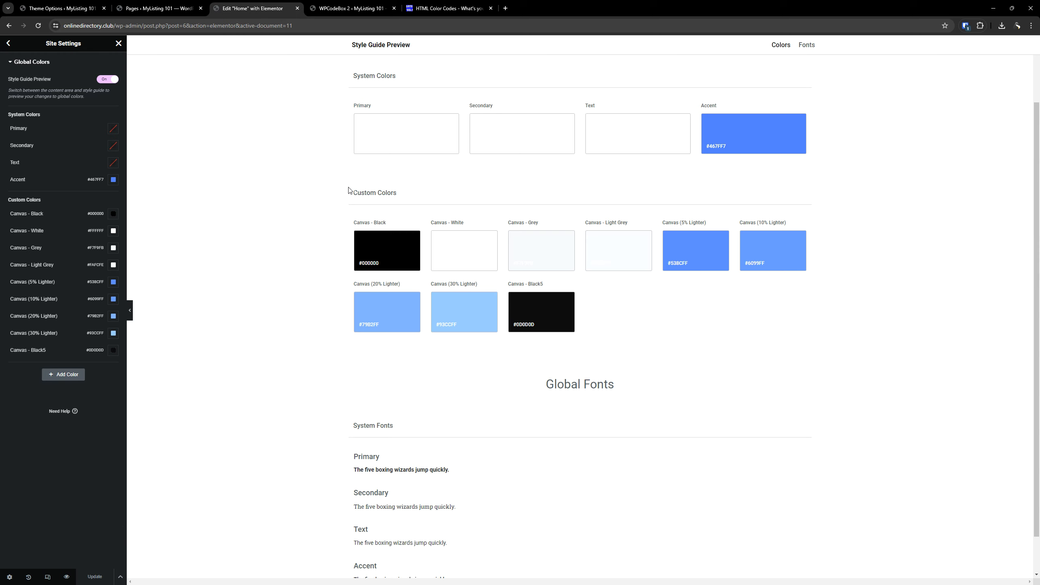
- Try an opacity of 0.53 on the accent color in HTML Color Codes and return to the Global (Light Mode) snippet
{"action": "left_click", "coordinate": [429, 7]}
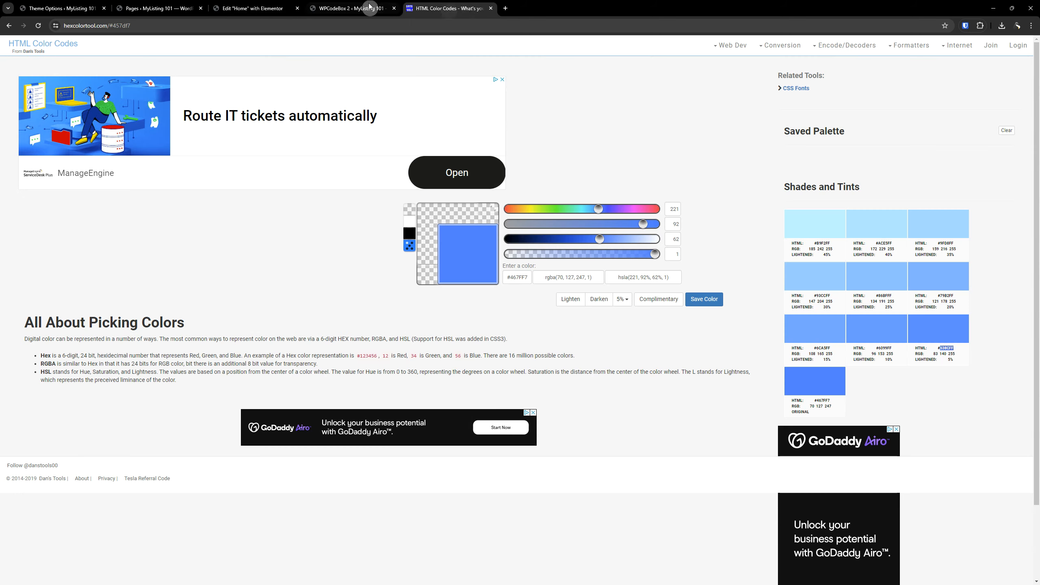
{"action": "left_click", "coordinate": [373, 5]}
{"action": "left_click", "coordinate": [454, 7]}
{"action": "left_click_drag", "start_coordinate": [649, 255], "coordinate": [592, 261]}
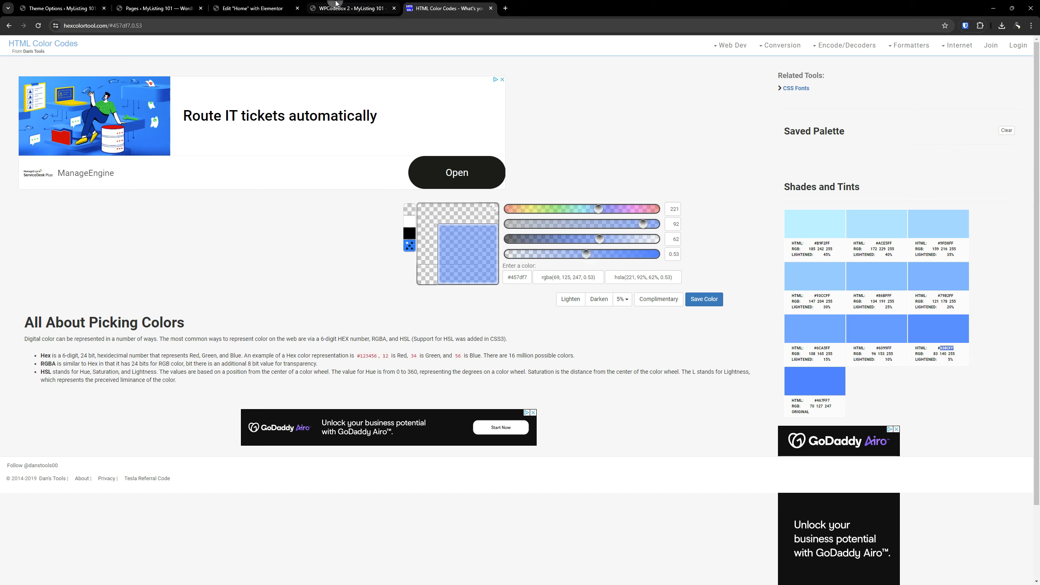
{"action": "left_click", "coordinate": [366, 5]}
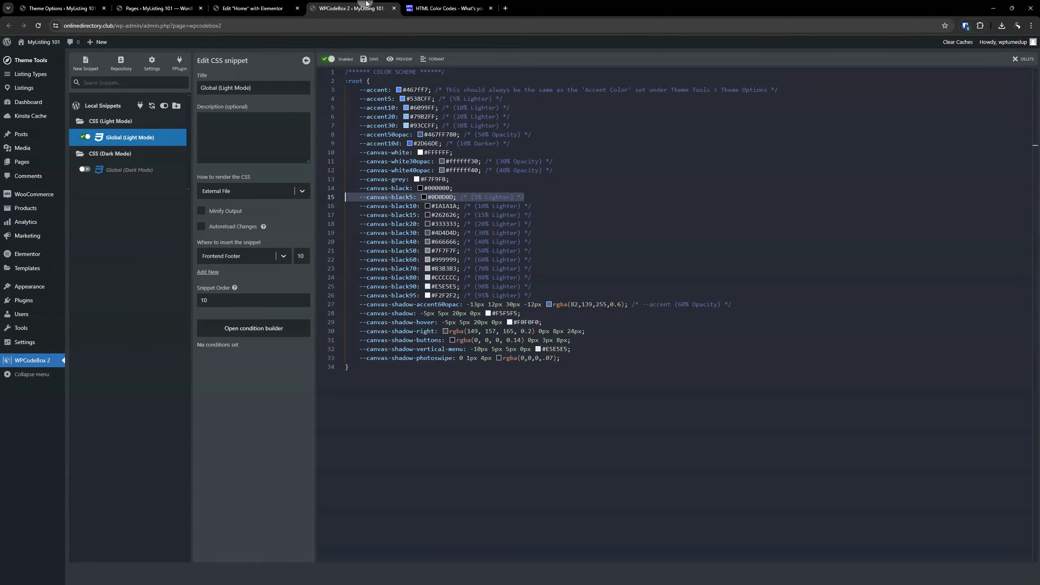
- Locate the --accent50opac variable in the snippet and add a custom global color named Accent (50% Opacity) in Elementor
{"action": "left_click", "coordinate": [706, 190]}
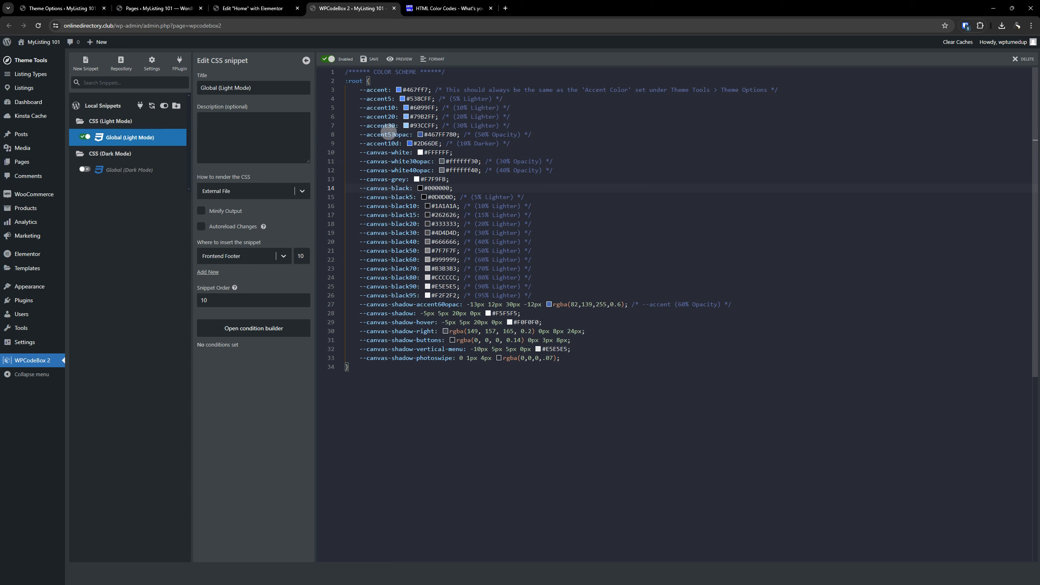
{"action": "double_click", "coordinate": [391, 134]}
{"action": "right_click", "coordinate": [390, 134]}
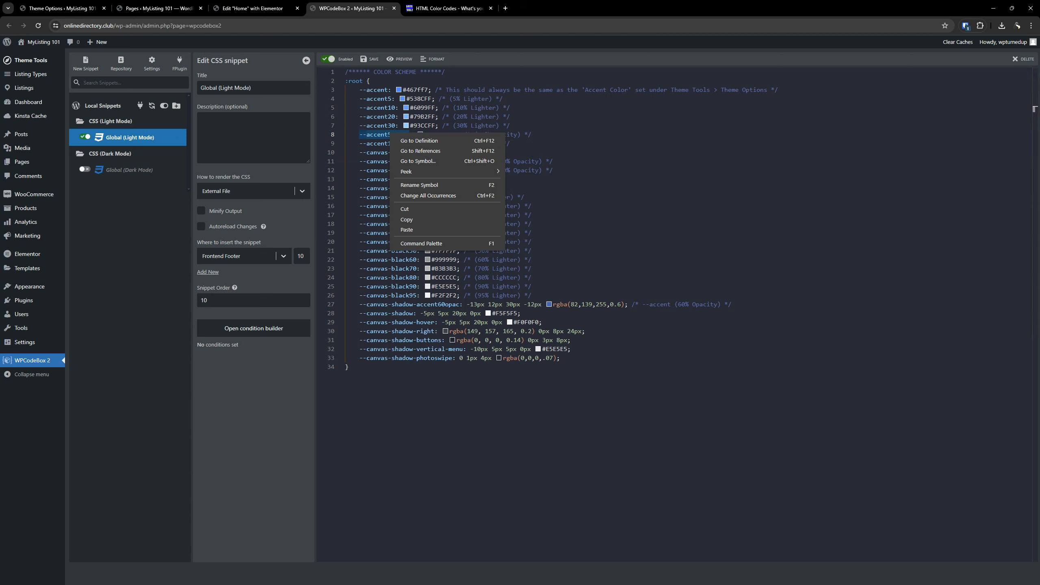
{"action": "key", "text": "alt+Tab"}
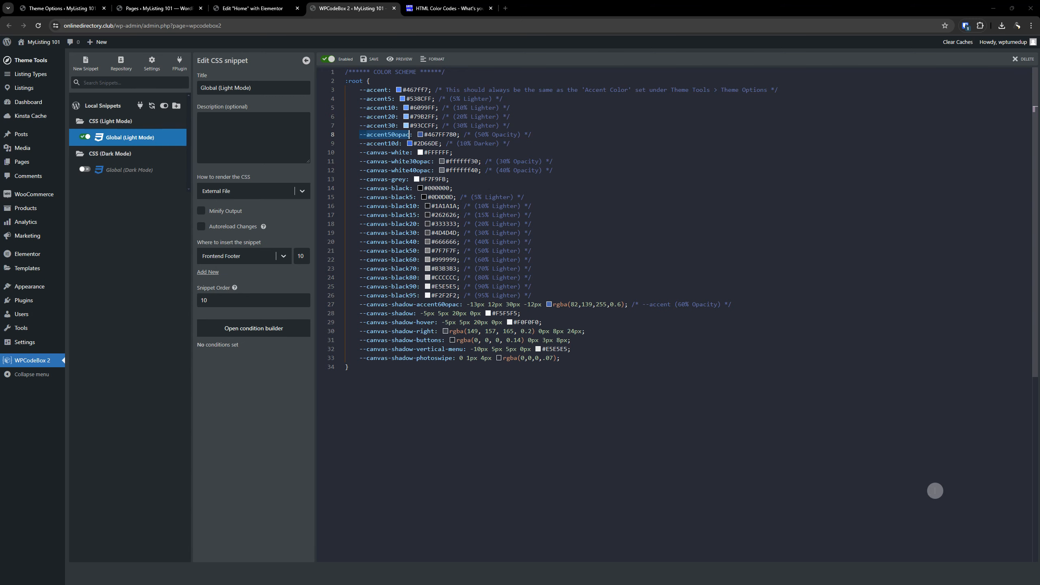
{"action": "left_click", "coordinate": [250, 8]}
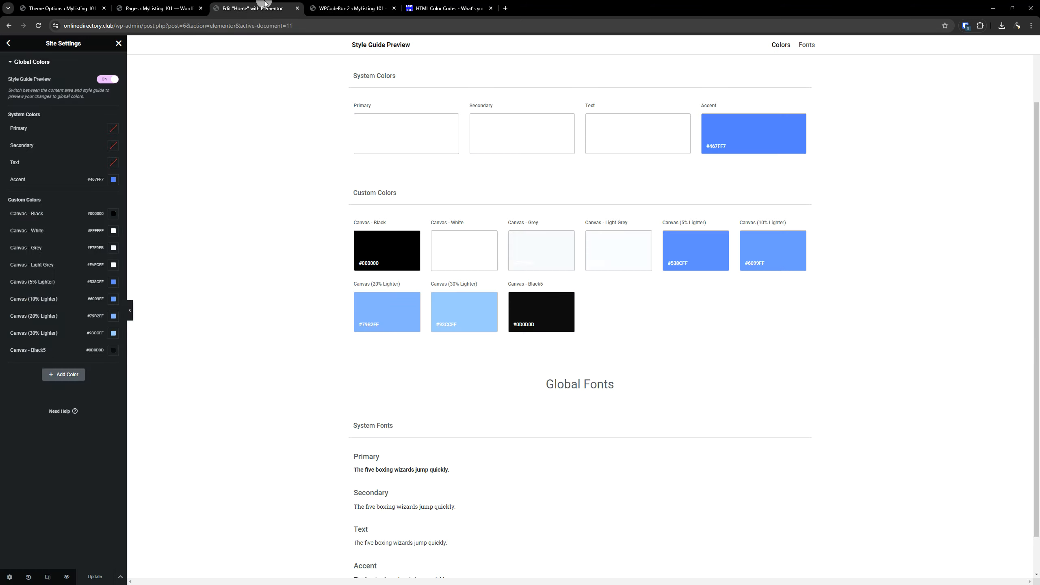
{"action": "left_click", "coordinate": [59, 375]}
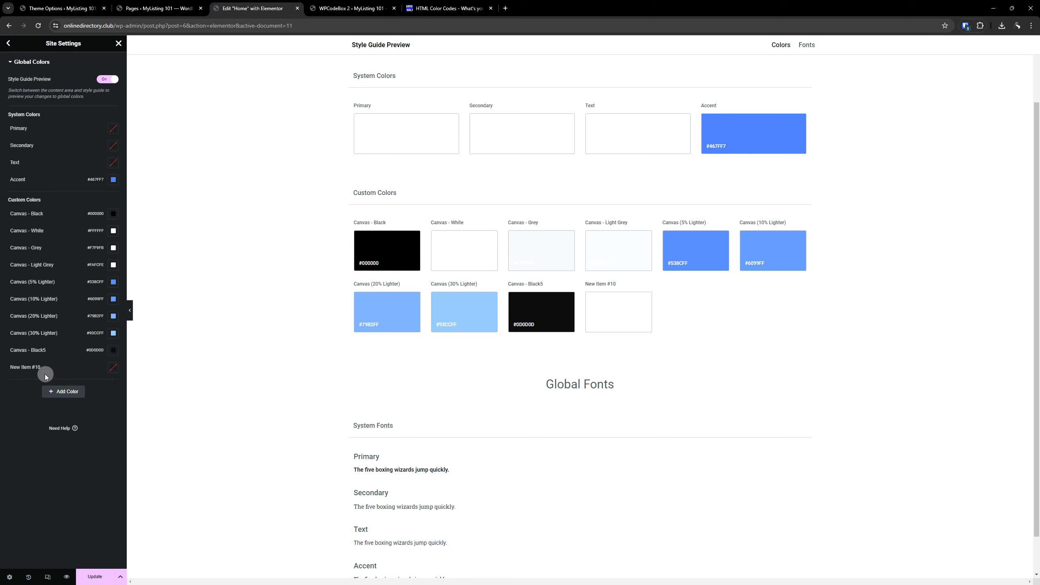
{"action": "triple_click", "coordinate": [44, 369]}
{"action": "key", "text": "ctrl+v"}
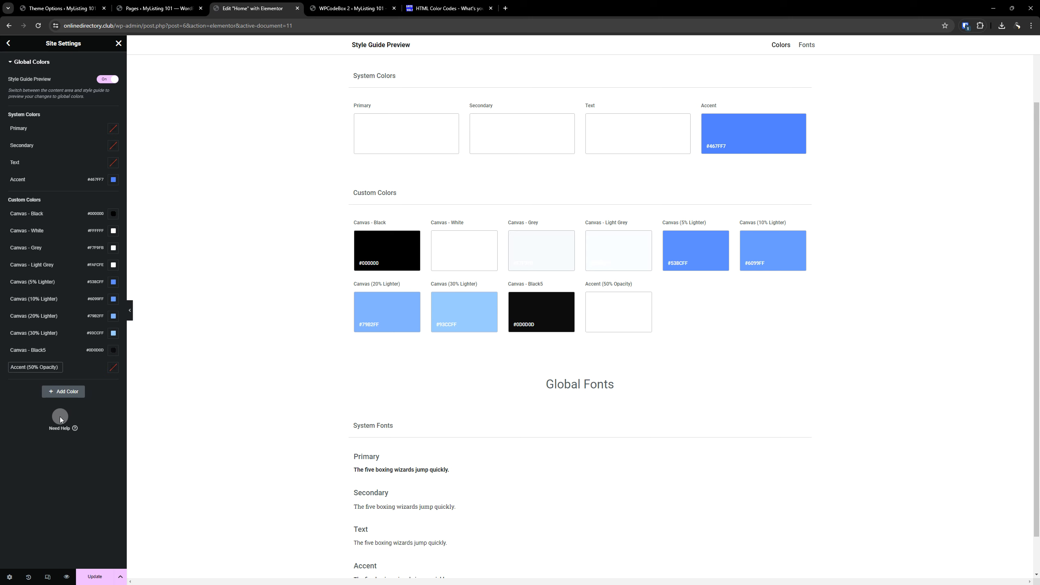
{"action": "left_click", "coordinate": [74, 454]}
{"action": "mouse_move", "coordinate": [124, 264]}
{"action": "left_mouse_down"}
{"action": "mouse_move", "coordinate": [55, 248]}
{"action": "mouse_move", "coordinate": [124, 259]}
{"action": "left_mouse_up"}
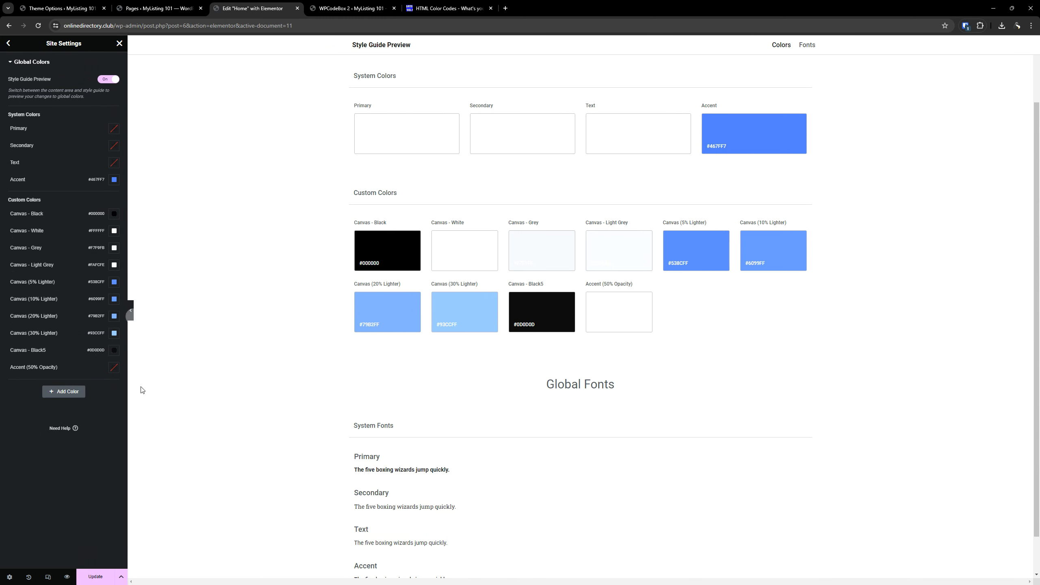
- Copy the hex code of the Accent system color and apply #467FF7 to Accent (50% Opacity)
{"action": "left_click", "coordinate": [114, 367]}
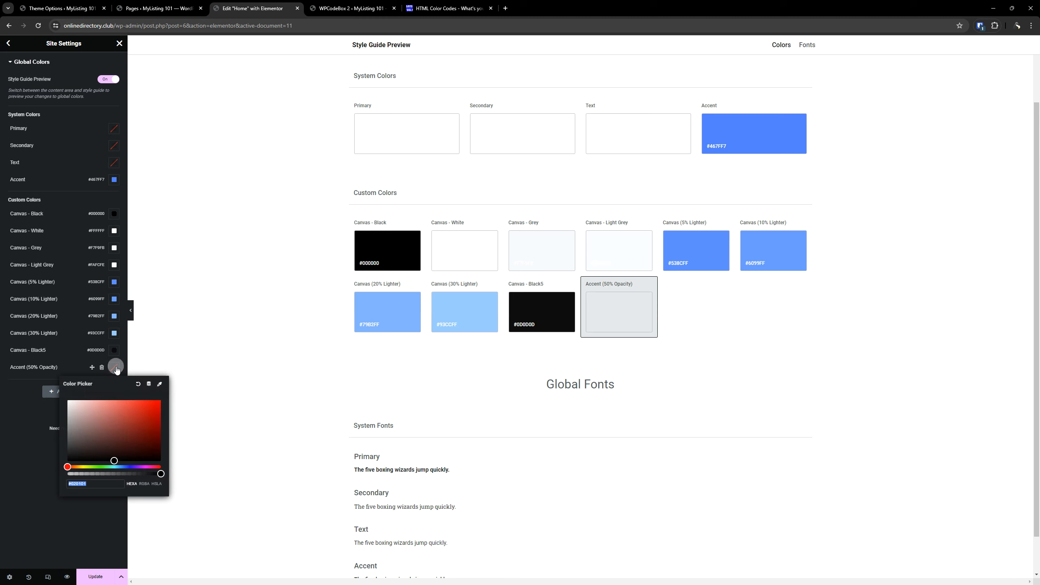
{"action": "left_click", "coordinate": [110, 182]}
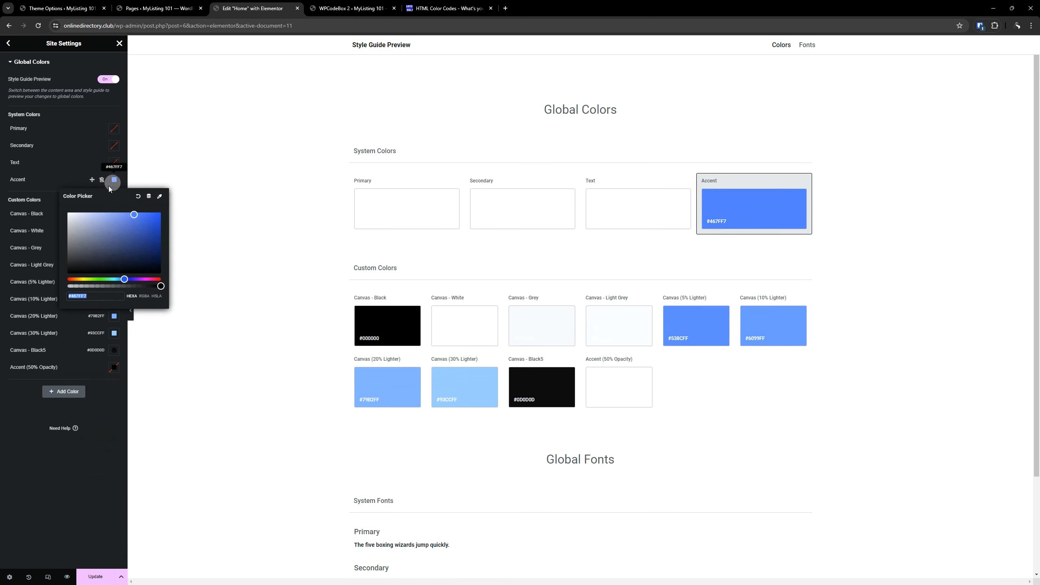
{"action": "left_click", "coordinate": [93, 513]}
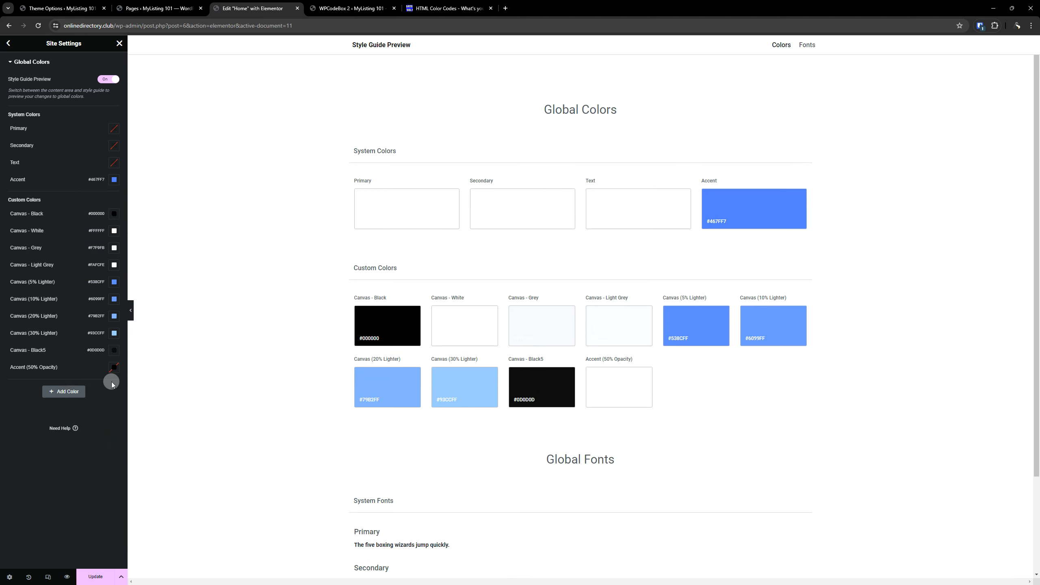
{"action": "left_click", "coordinate": [114, 368]}
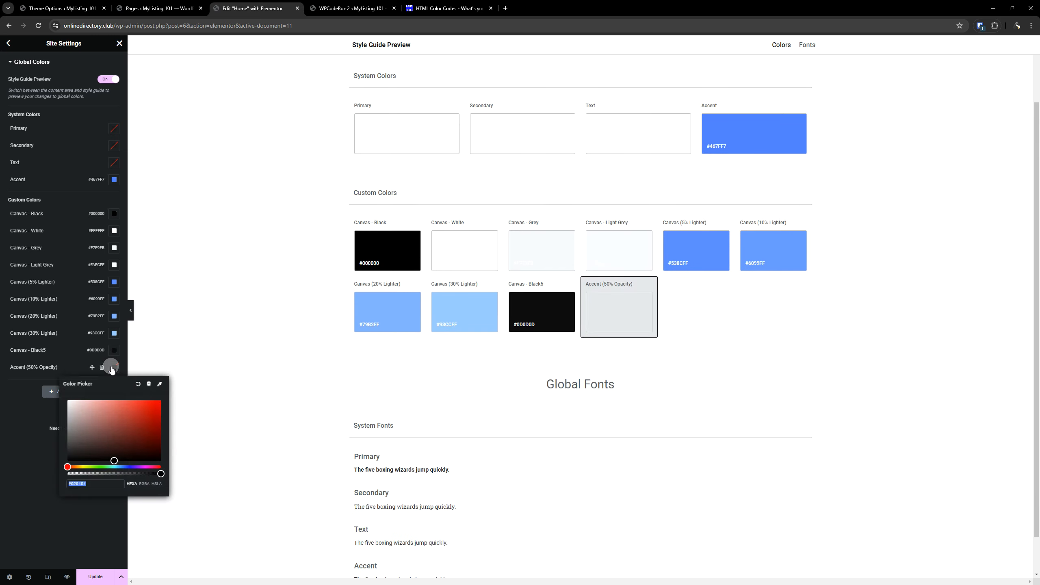
{"action": "key", "text": "ctrl+v"}
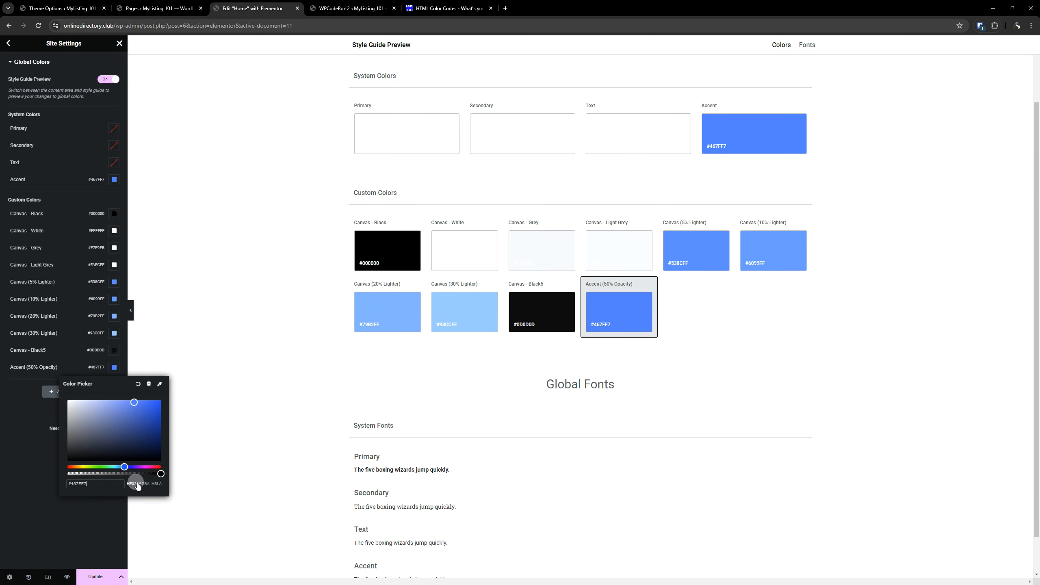
- Show the Accent (50% Opacity) color in RGBA format and set its alpha value to 0.5
{"action": "left_click", "coordinate": [144, 484]}
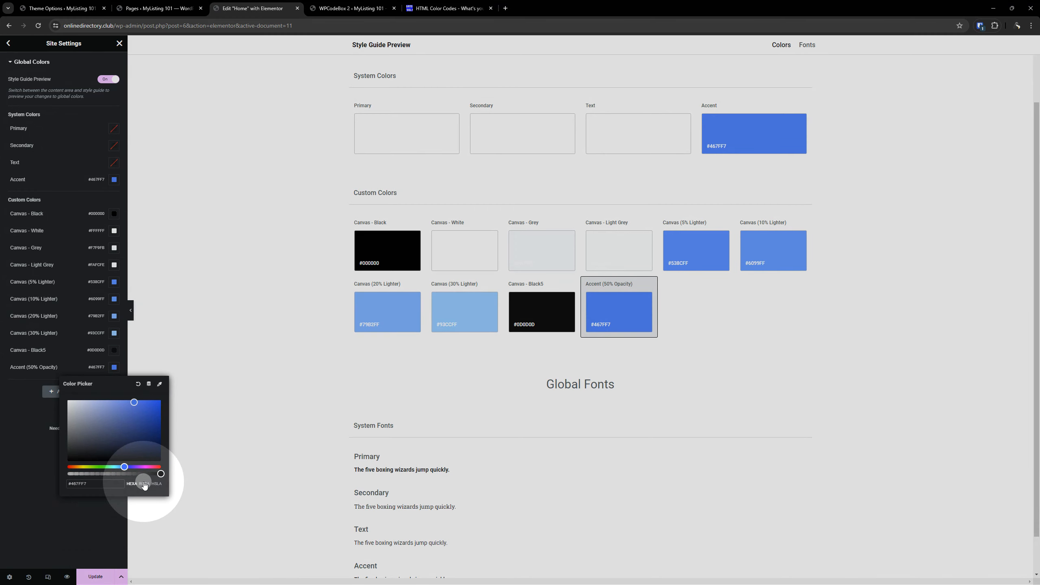
{"action": "left_click", "coordinate": [144, 483]}
{"action": "left_click", "coordinate": [108, 483]}
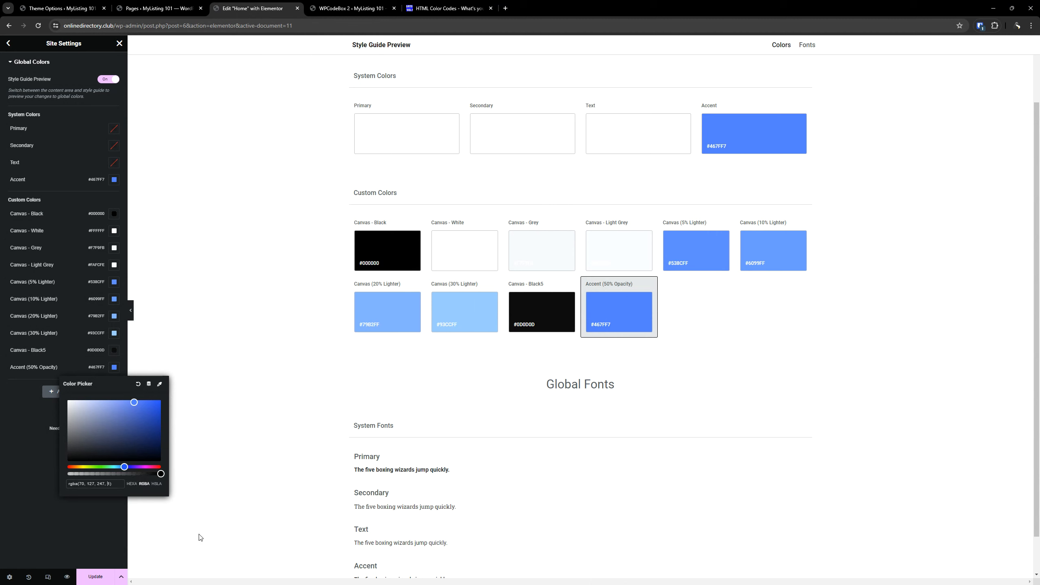
{"action": "left_click_drag", "start_coordinate": [161, 474], "coordinate": [126, 474]}
{"action": "left_click", "coordinate": [113, 484]}
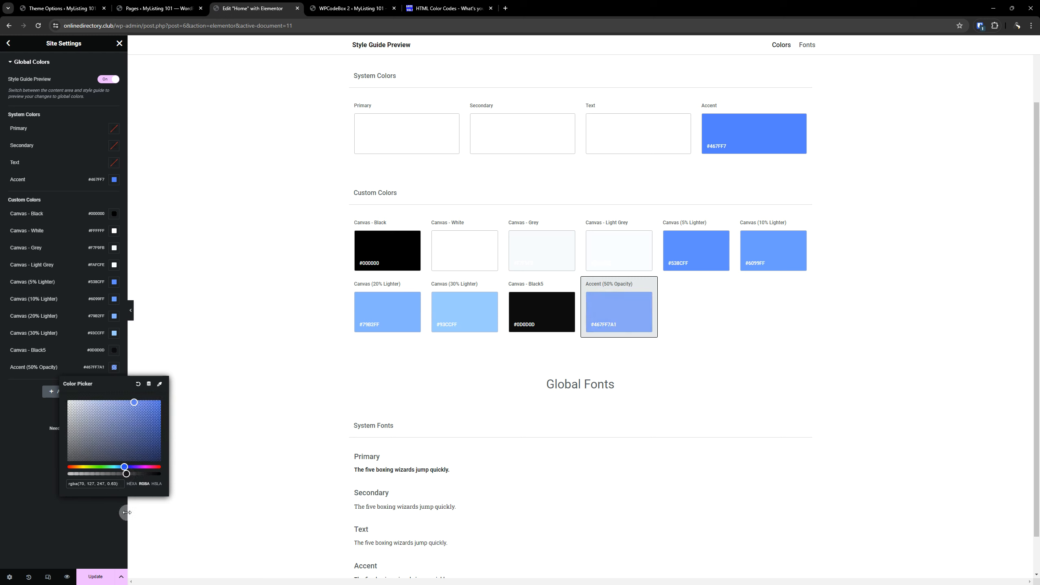
{"action": "key", "text": "BackSpace"}
{"action": "type", "text": "5"}
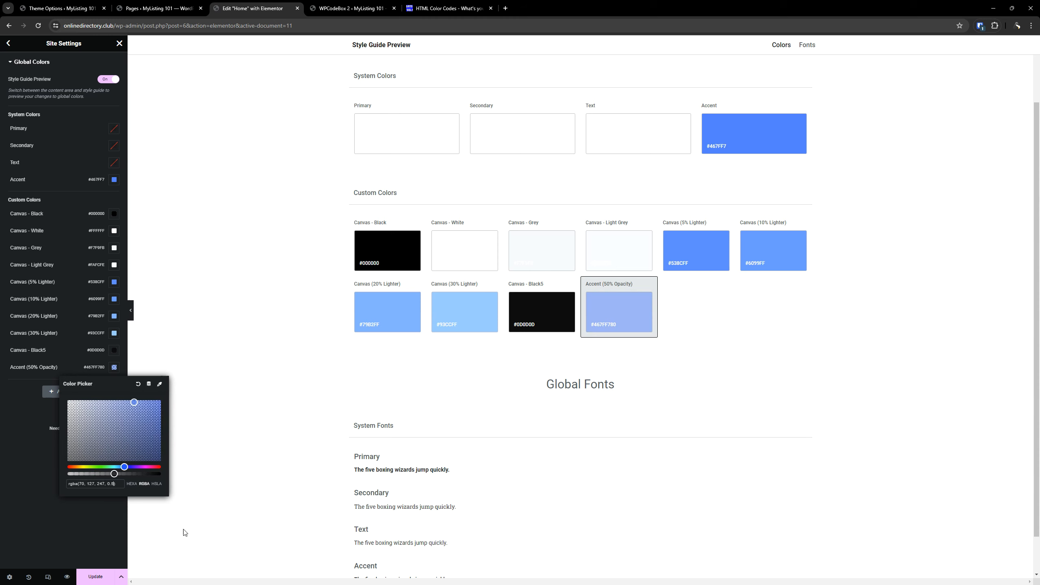
{"action": "left_click", "coordinate": [72, 535]}
- Compare the hex code of Accent (50% Opacity) with the --accent50opac variable in the Global (Light Mode) snippet
{"action": "left_click", "coordinate": [39, 356]}
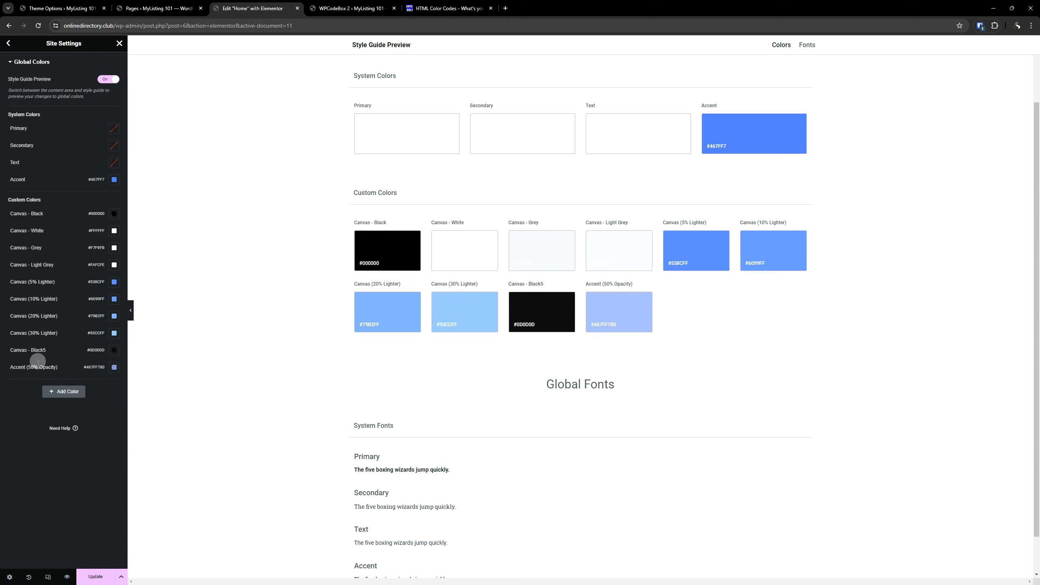
{"action": "key", "text": "ctrl"}
{"action": "key", "text": "ctrl"}
{"action": "left_click", "coordinate": [599, 329]}
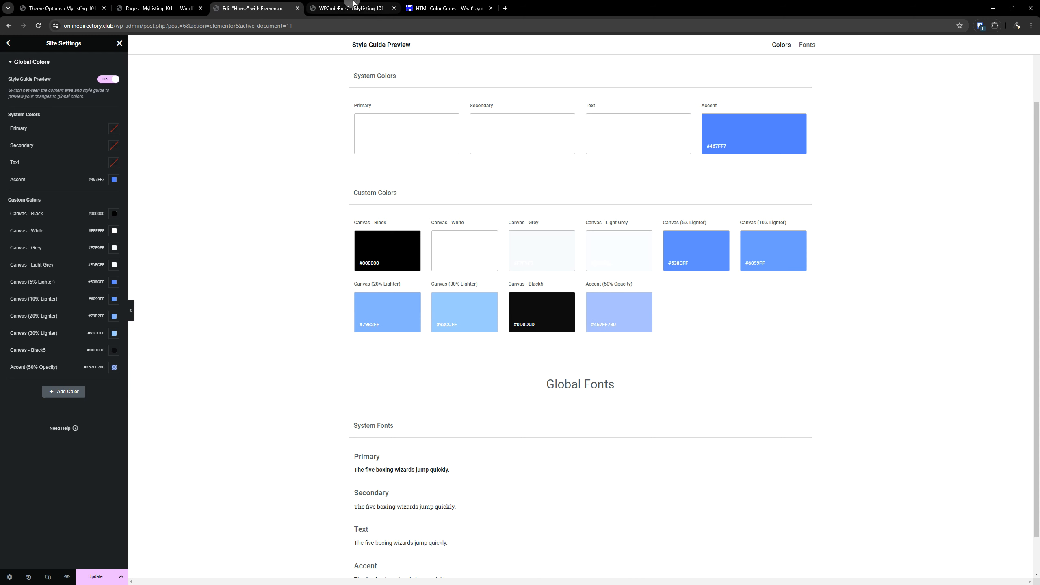
{"action": "left_click", "coordinate": [351, 8]}
{"action": "left_click", "coordinate": [723, 227]}
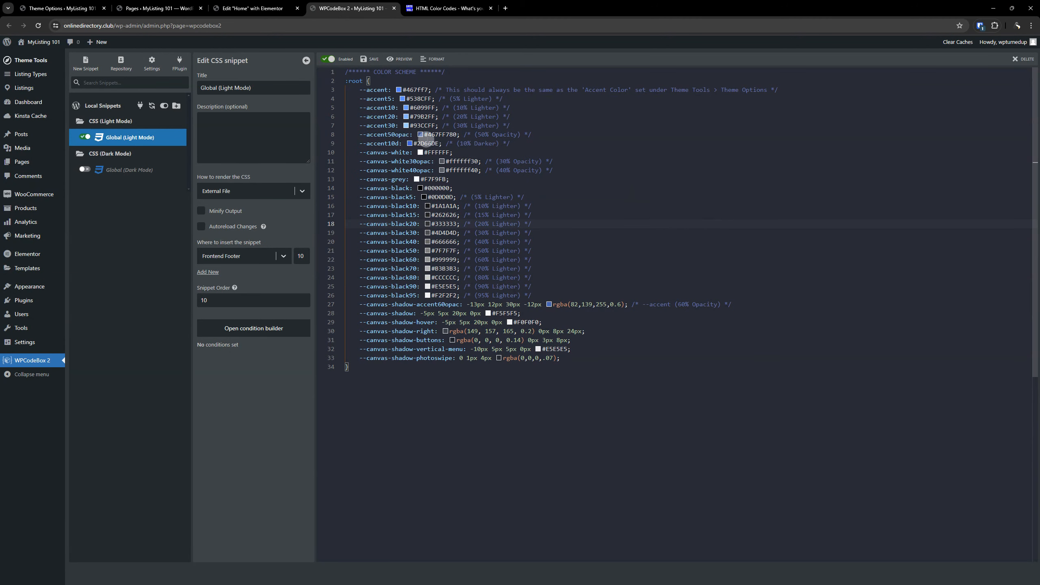
{"action": "left_click", "coordinate": [420, 135]}
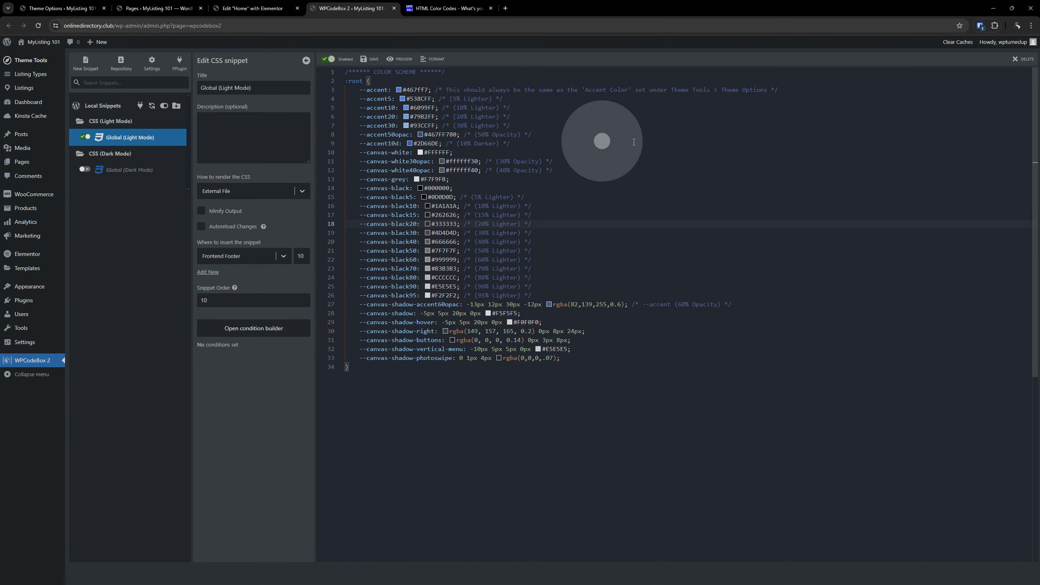
- Save the updated global colors in Elementor's Site Settings
{"action": "left_click", "coordinate": [252, 8]}
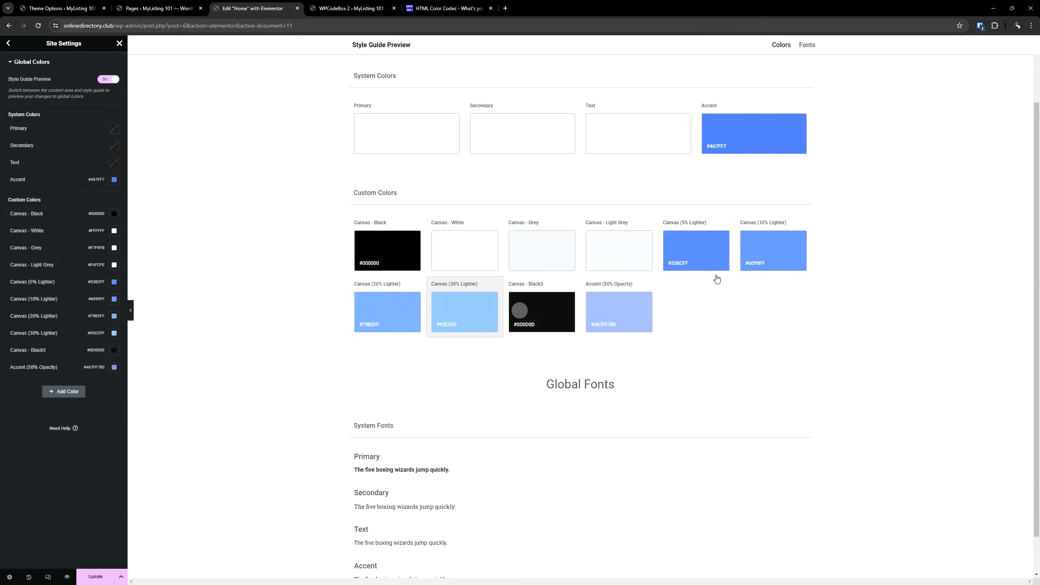
{"action": "left_click", "coordinate": [95, 576]}
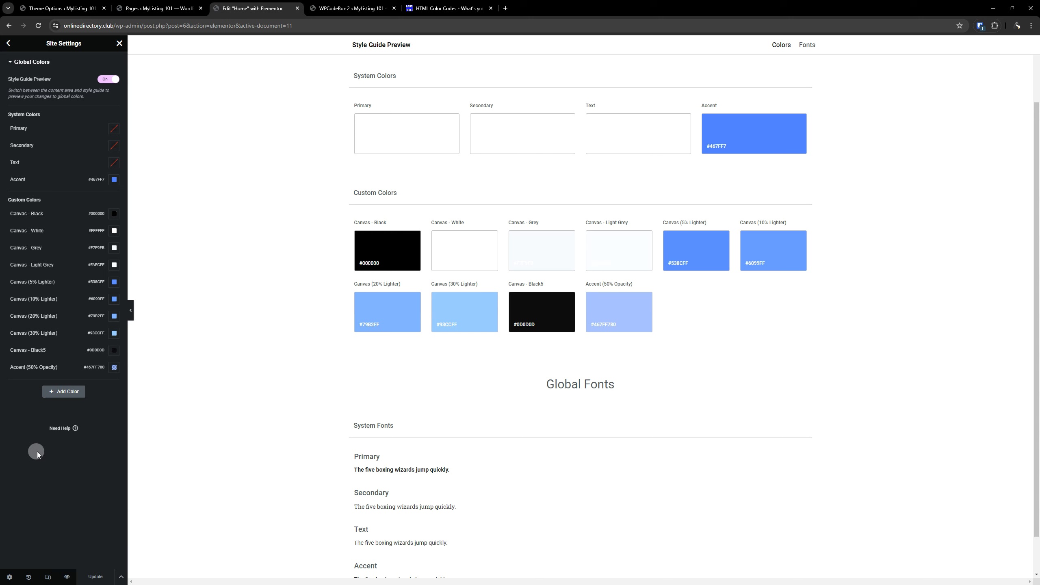
{"action": "scroll", "coordinate": [720, 383], "scroll_direction": "up", "scroll_amount": 2}
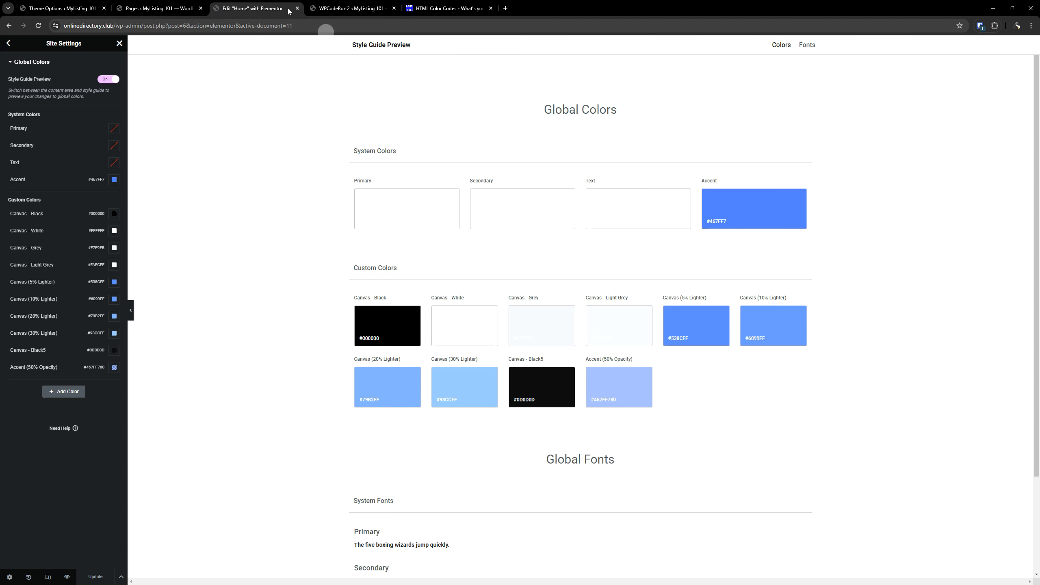
{"action": "left_click", "coordinate": [151, 8]}
{"action": "left_click", "coordinate": [250, 8]}
{"action": "left_click", "coordinate": [343, 4]}
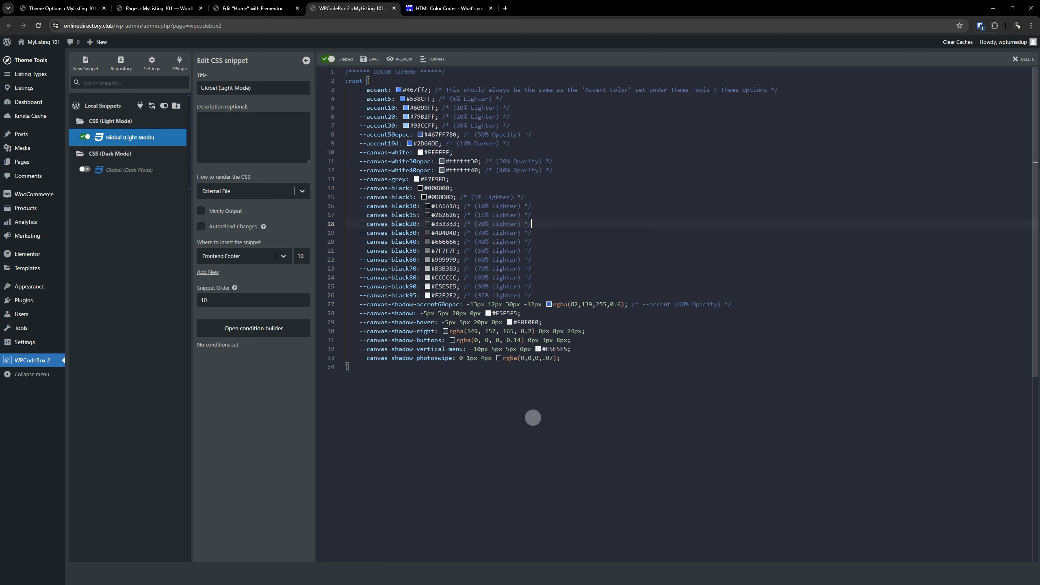
{"action": "left_click", "coordinate": [525, 422]}
- In Elementor's Theme Style button settings, assign the Accent global color as the Normal background color and check the Hover state options
{"action": "left_click", "coordinate": [250, 6]}
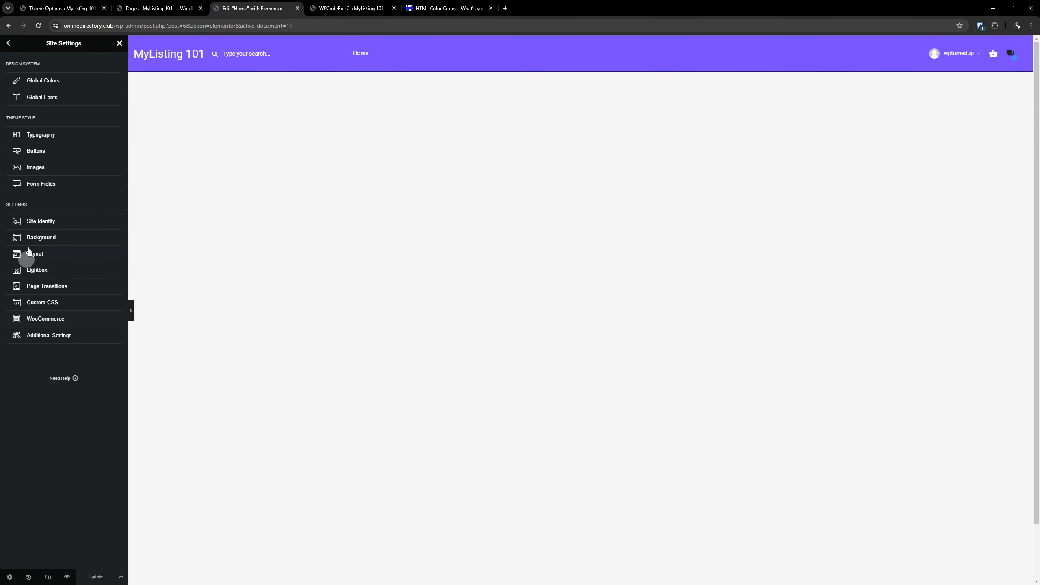
{"action": "left_click", "coordinate": [40, 155]}
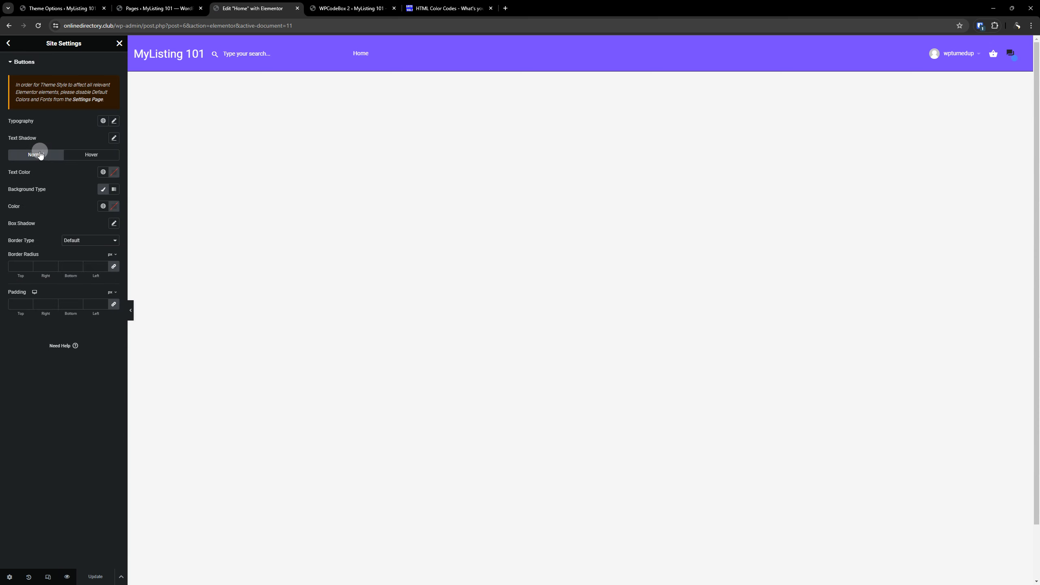
{"action": "left_click", "coordinate": [103, 207]}
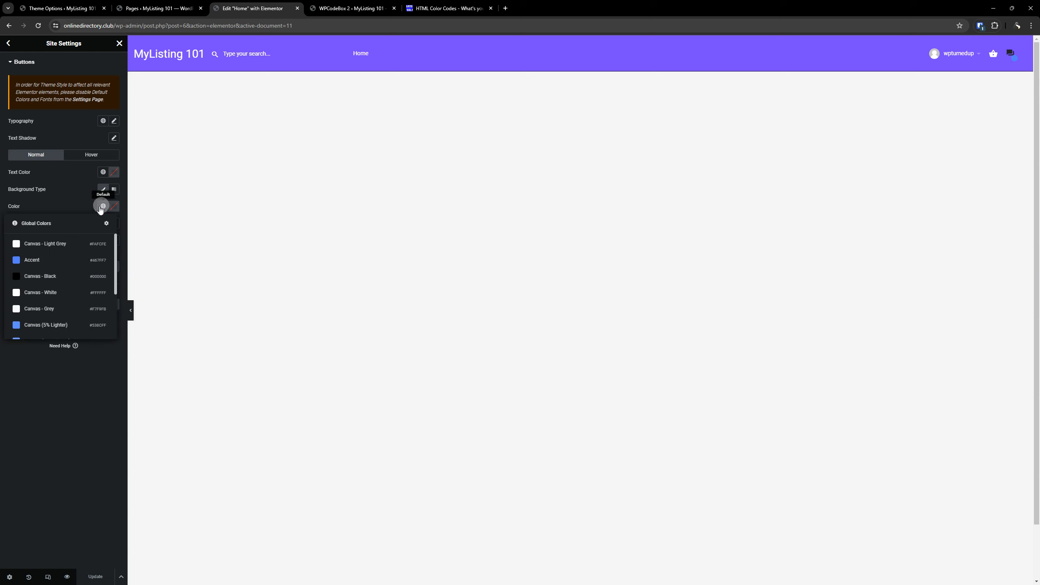
{"action": "left_click", "coordinate": [48, 261]}
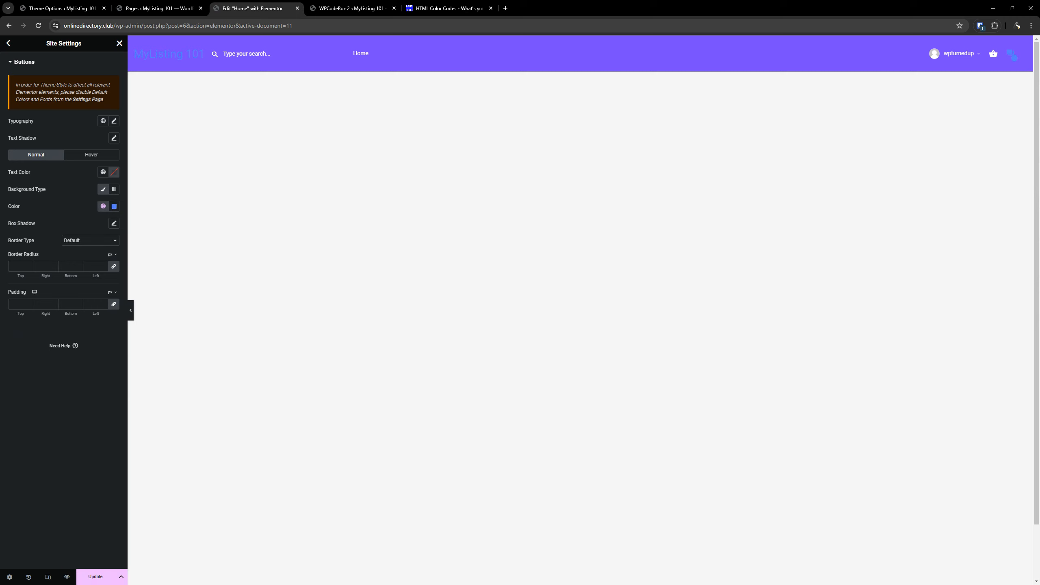
{"action": "left_click", "coordinate": [91, 154]}
{"action": "left_click", "coordinate": [30, 155]}
{"action": "left_click", "coordinate": [94, 154]}
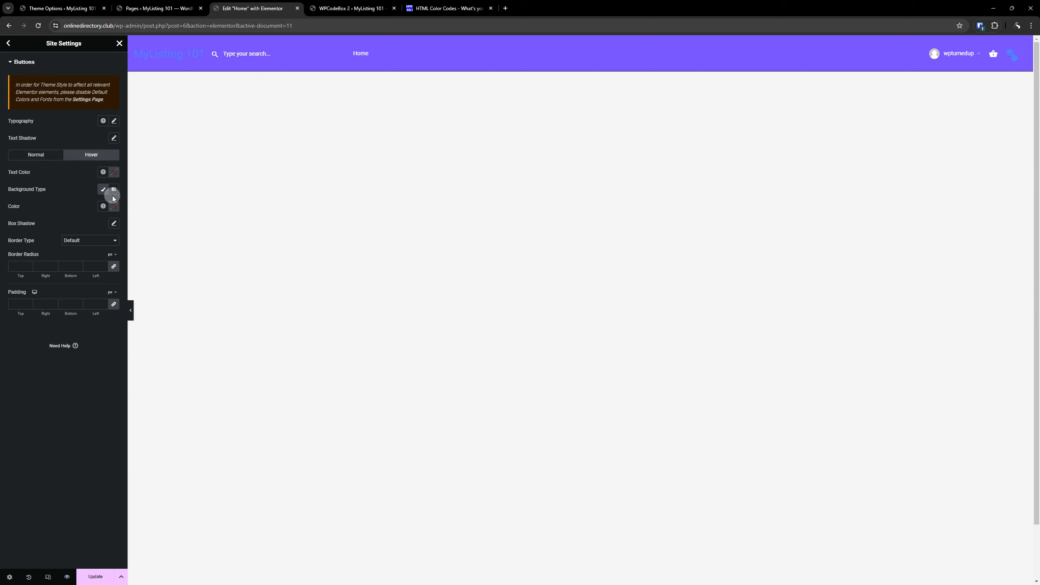
{"action": "left_click", "coordinate": [42, 163]}
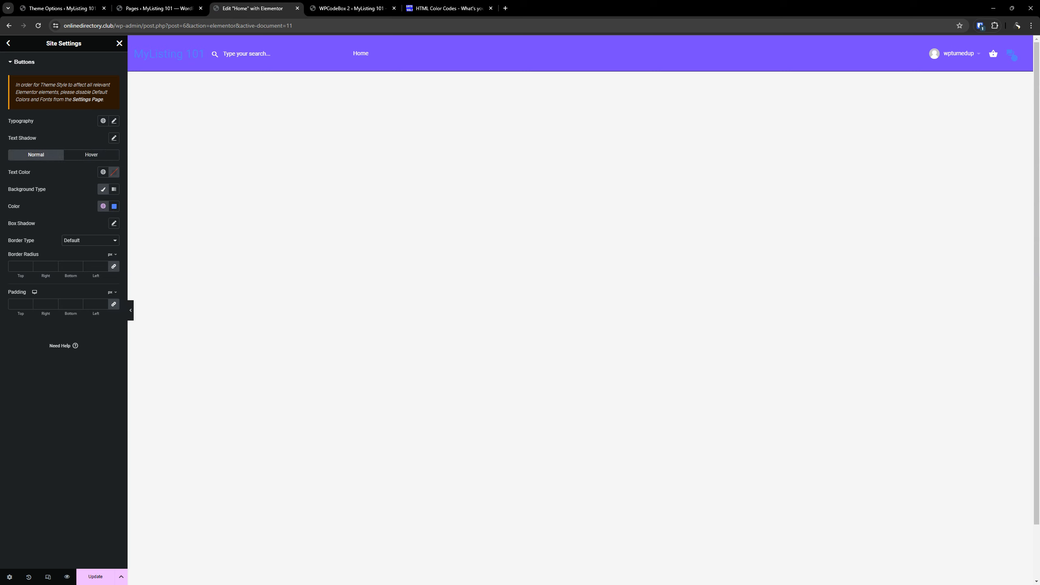